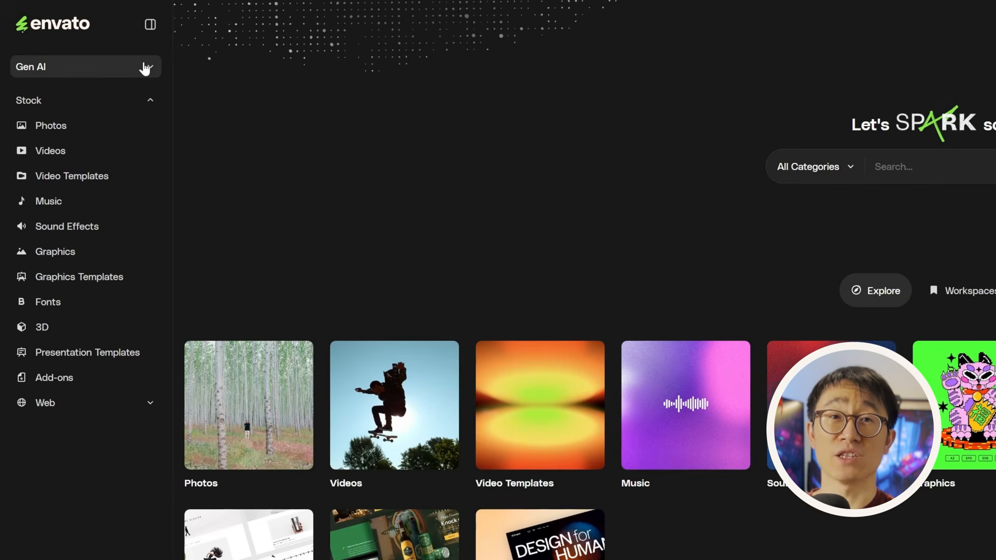
- Open AI VideoGen from the Gen AI section of Envato's sidebar
click(83, 74)
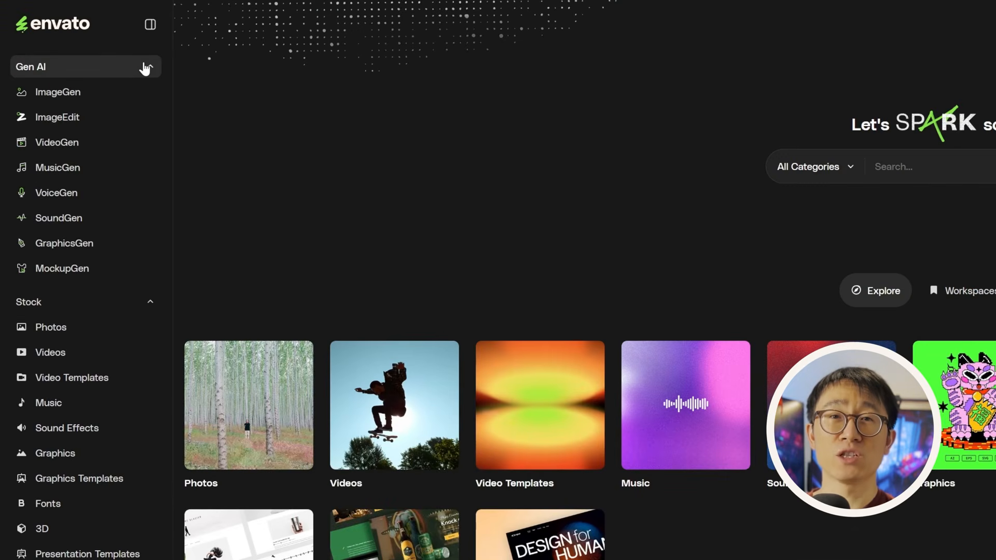
click(109, 150)
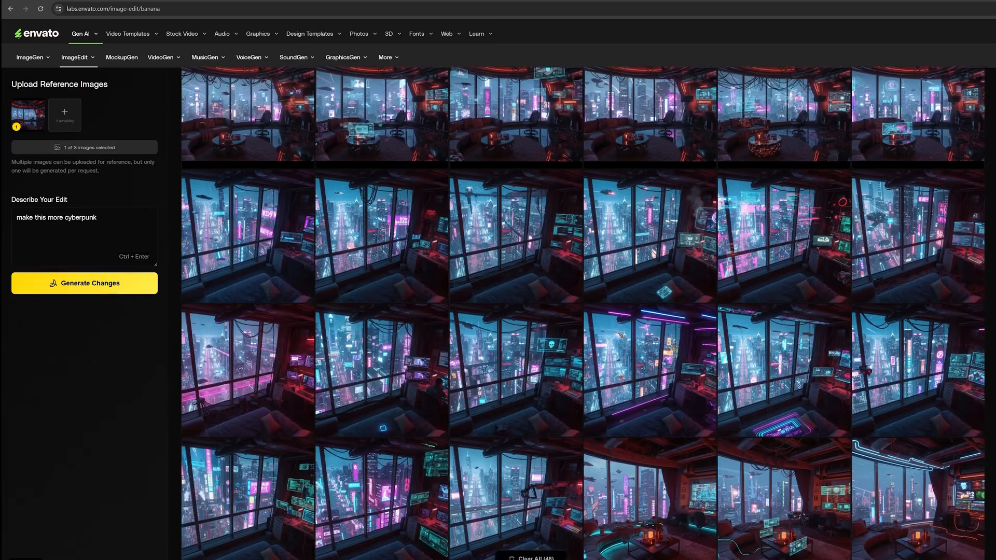
- Scroll through the grid of generated cyberpunk apartment image variations
scroll(583, 312, down, 3)
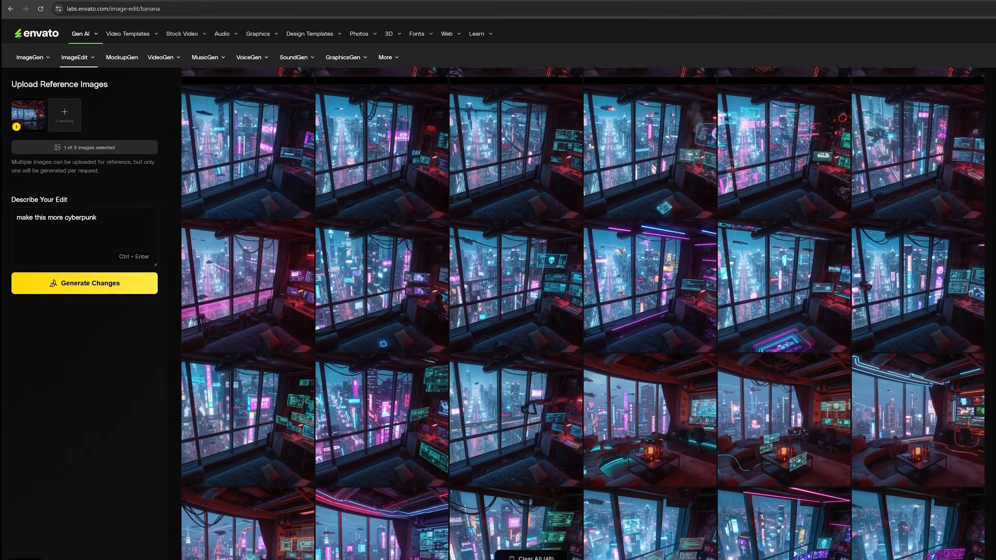
scroll(584, 313, down, 4)
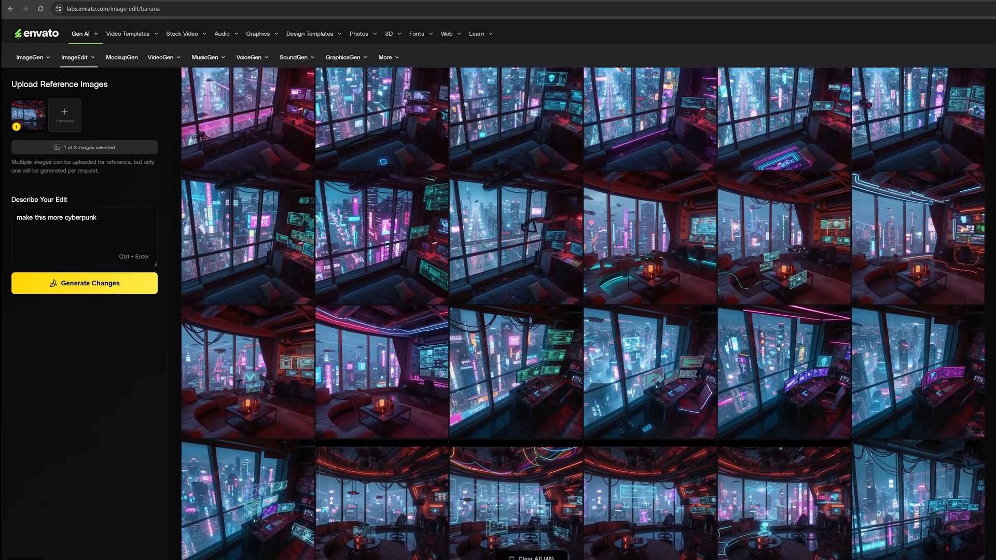
scroll(583, 313, down, 3)
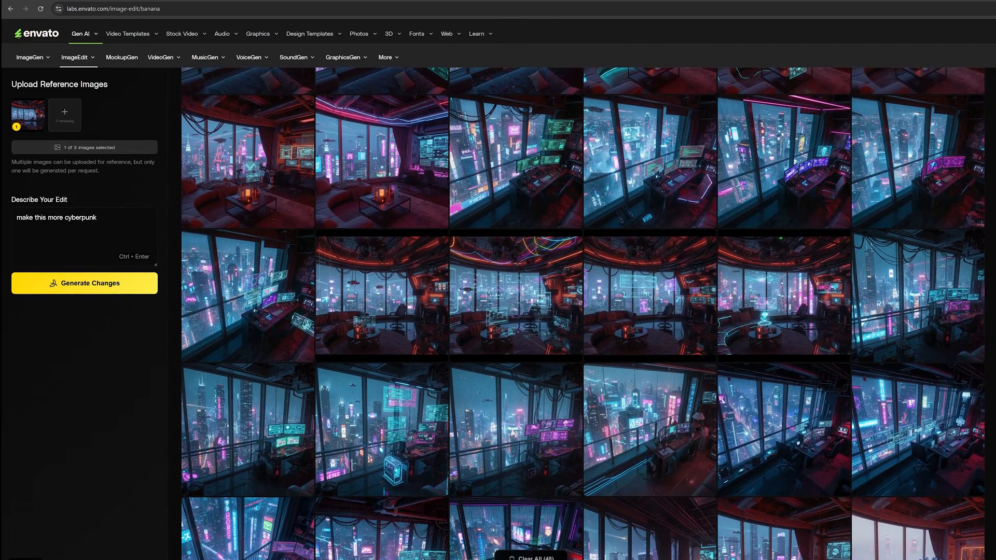
scroll(382, 318, down, 1)
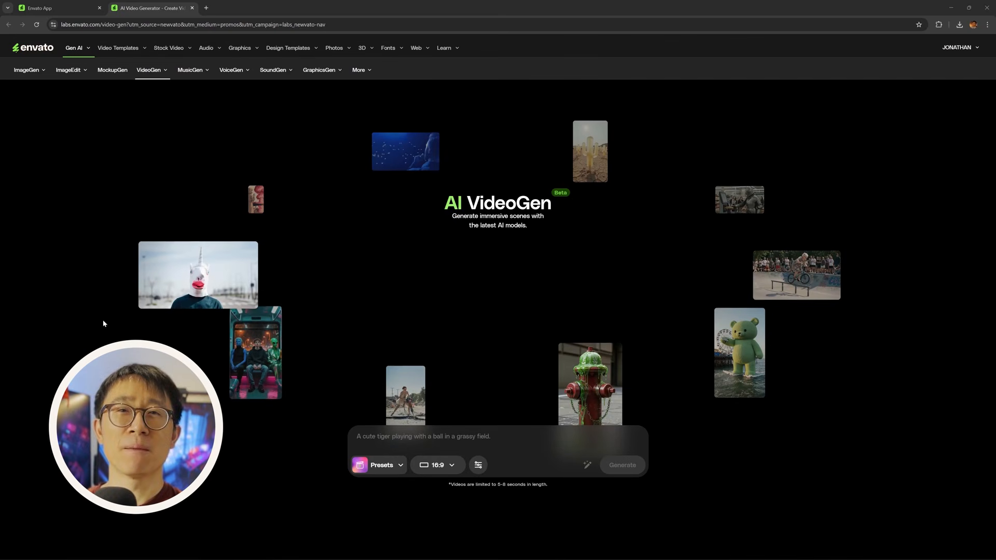
- Reveal the start-frame slot, check its Upload an image / Generate options, then dismiss them
click(469, 438)
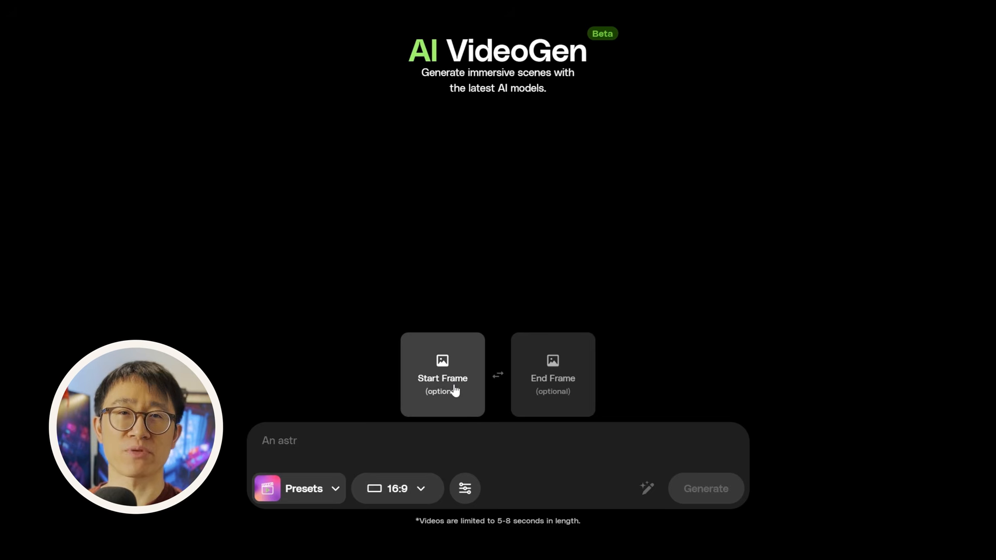
click(456, 393)
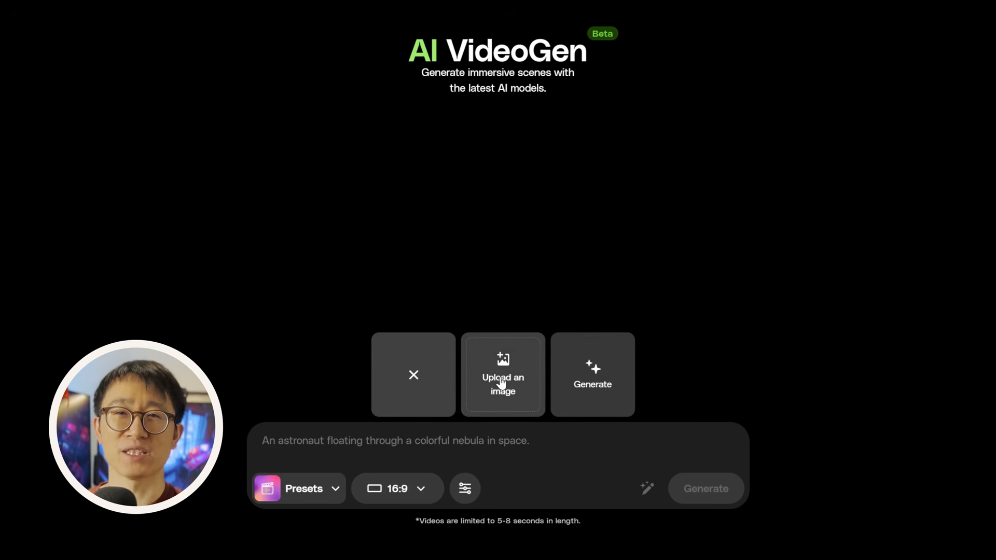
click(500, 382)
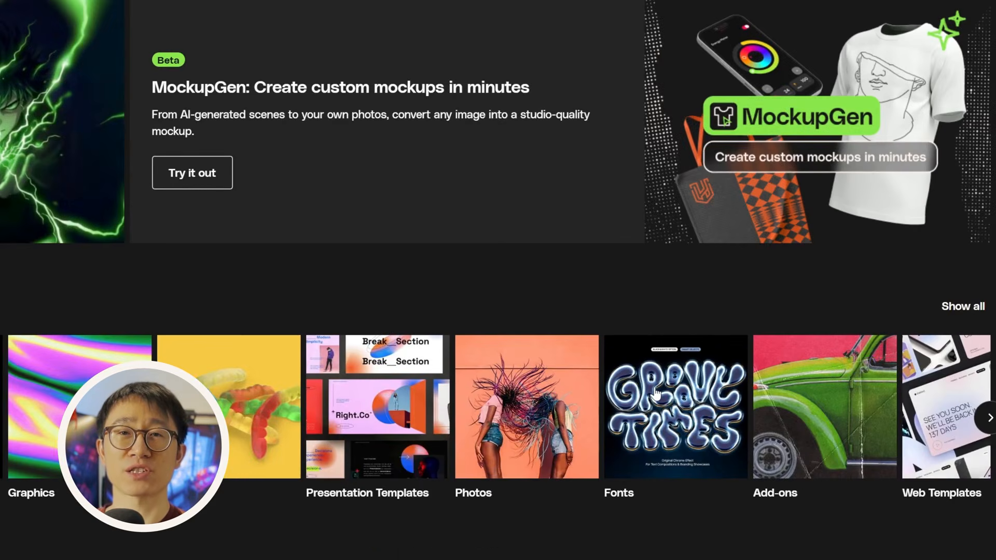
- Search the Fonts library for 'cyberpunk' and scroll through the matching typefaces
click(657, 393)
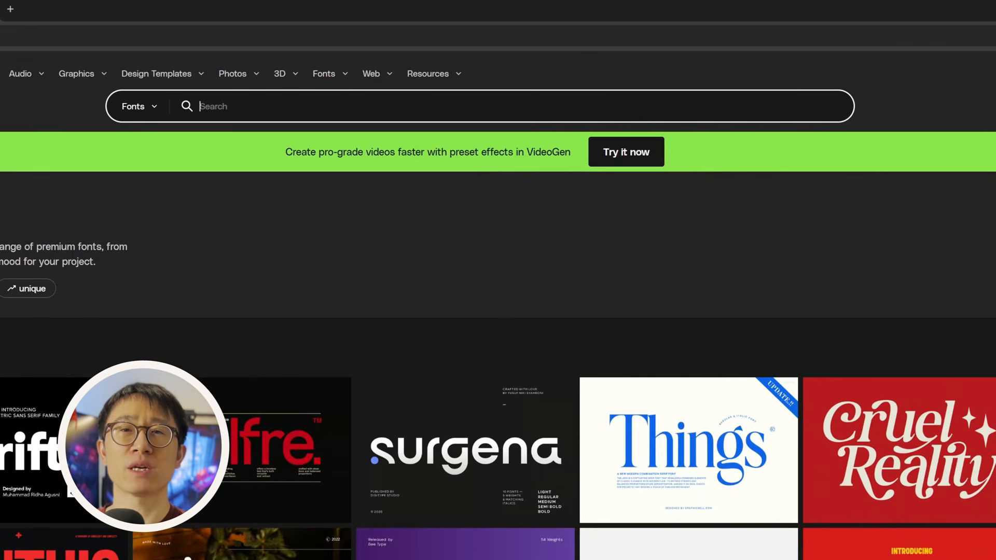
text(re)
key(BackSpace)
key(BackSpace)
text(cyberpunk)
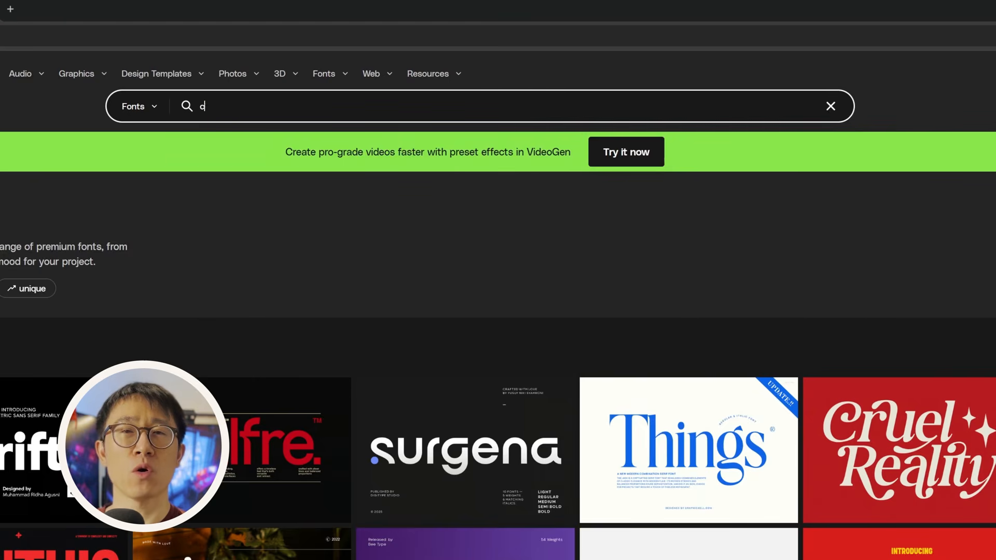
key(Return)
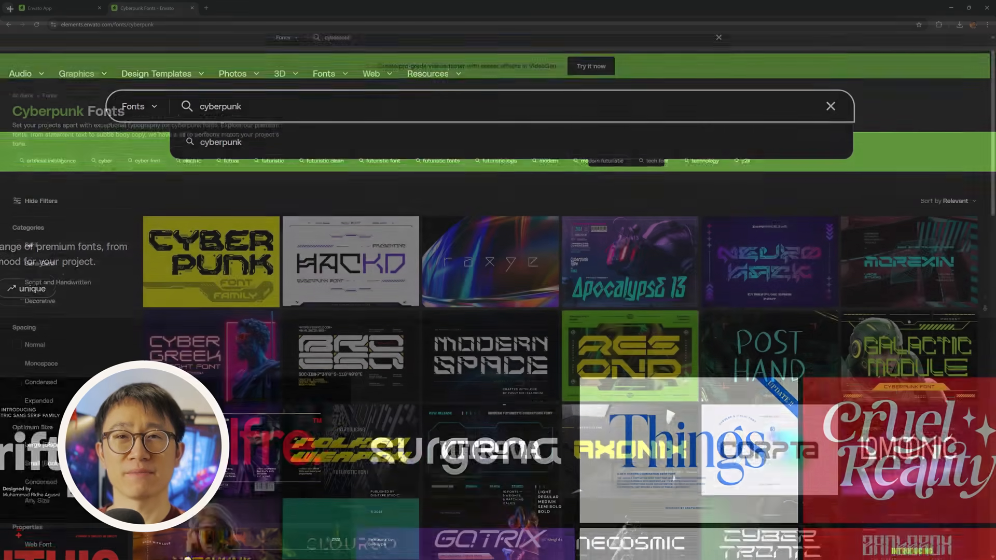
scroll(560, 311, down, 8)
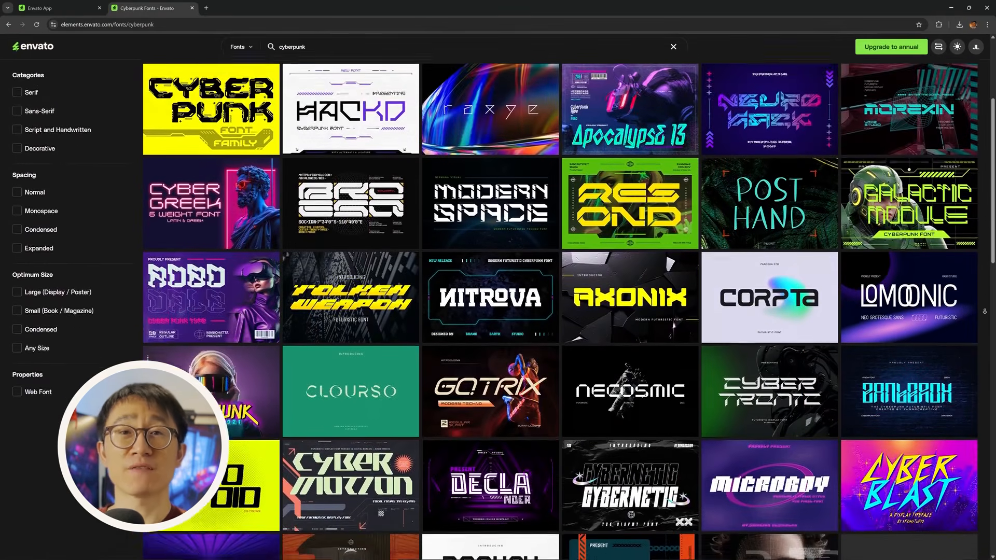
scroll(560, 311, down, 2)
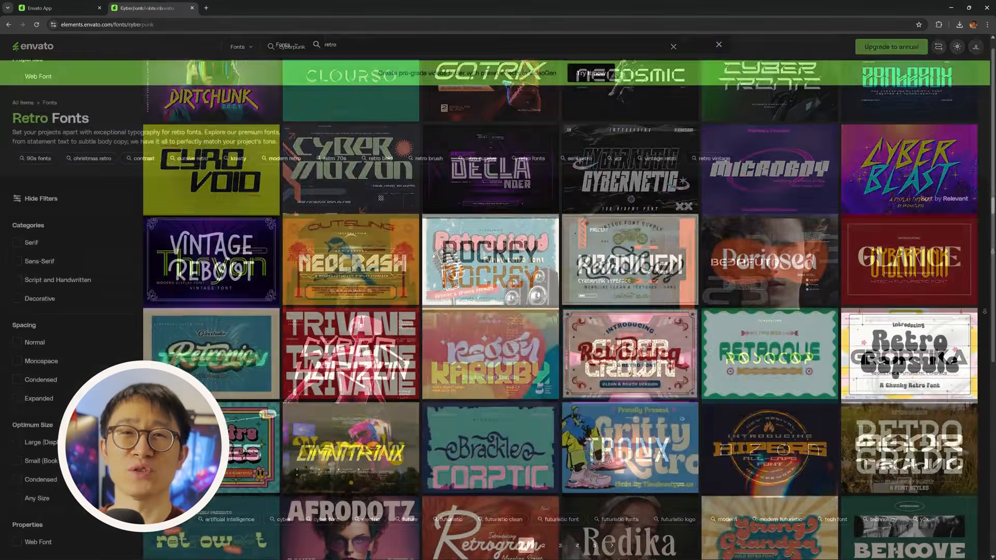
scroll(560, 311, down, 2)
scroll(560, 311, down, 5)
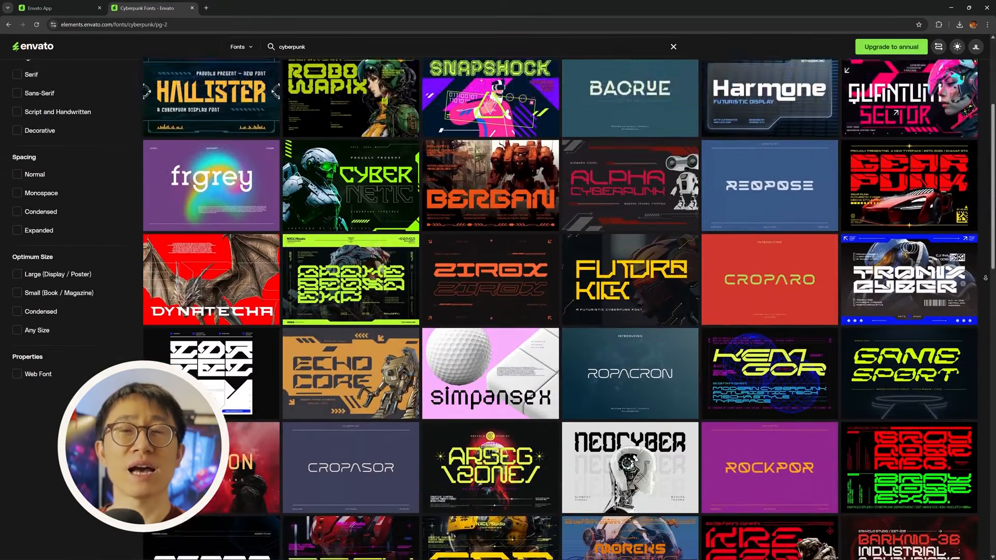
scroll(560, 312, down, 6)
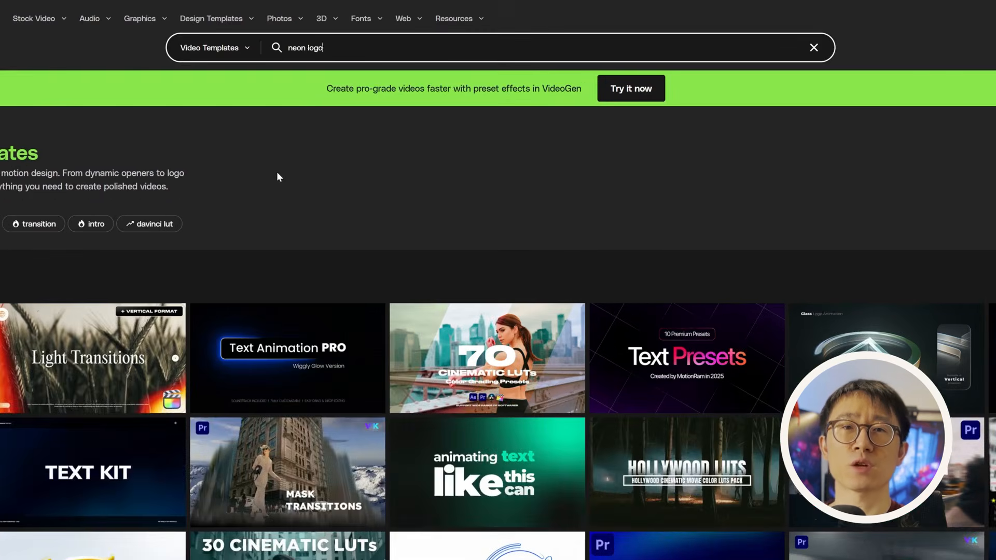
- Search video templates for 'neon light effect', scroll the results, and open Retro Neon Light Logo
key(BackSpace)
key(BackSpace)
key(BackSpace)
key(BackSpace)
key(BackSpace)
key(BackSpace)
key(BackSpace)
key(BackSpace)
key(BackSpace)
text(neon light)
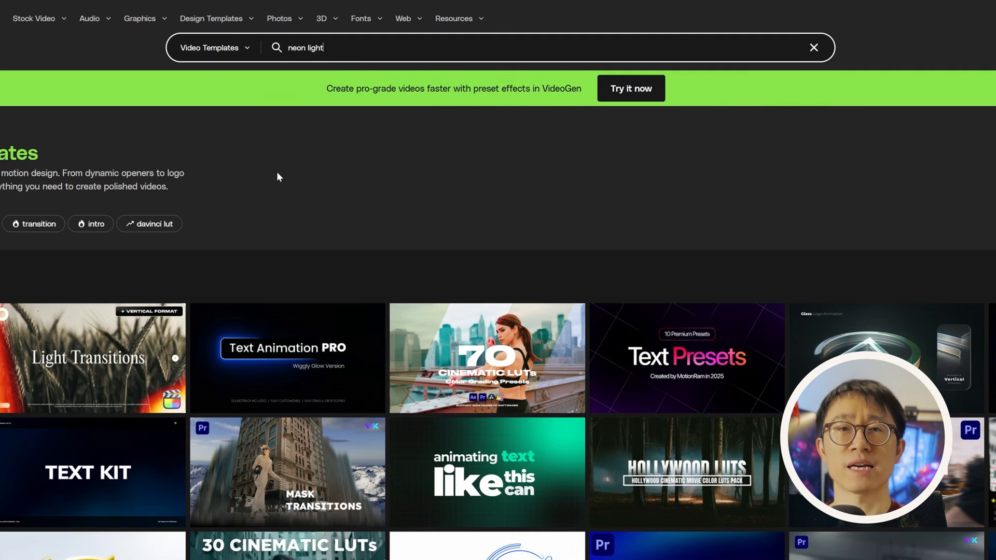
text( effect)
key(Return)
scroll(560, 311, down, 4)
scroll(560, 311, down, 10)
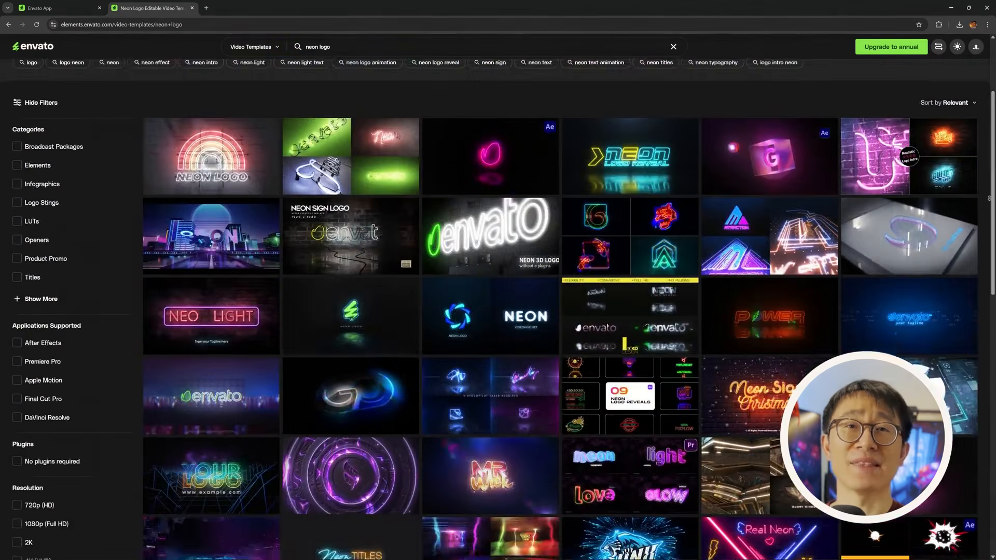
scroll(560, 311, down, 2)
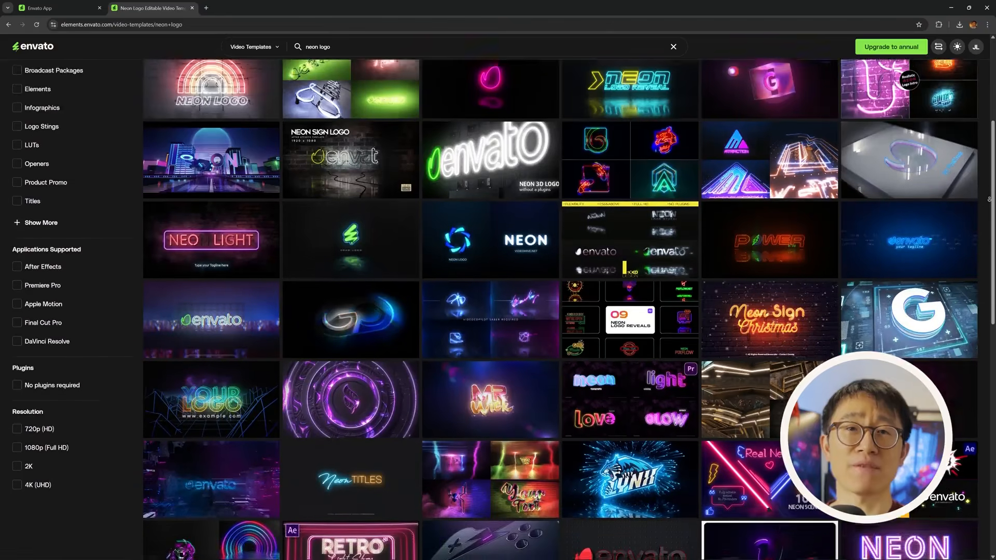
scroll(560, 311, down, 6)
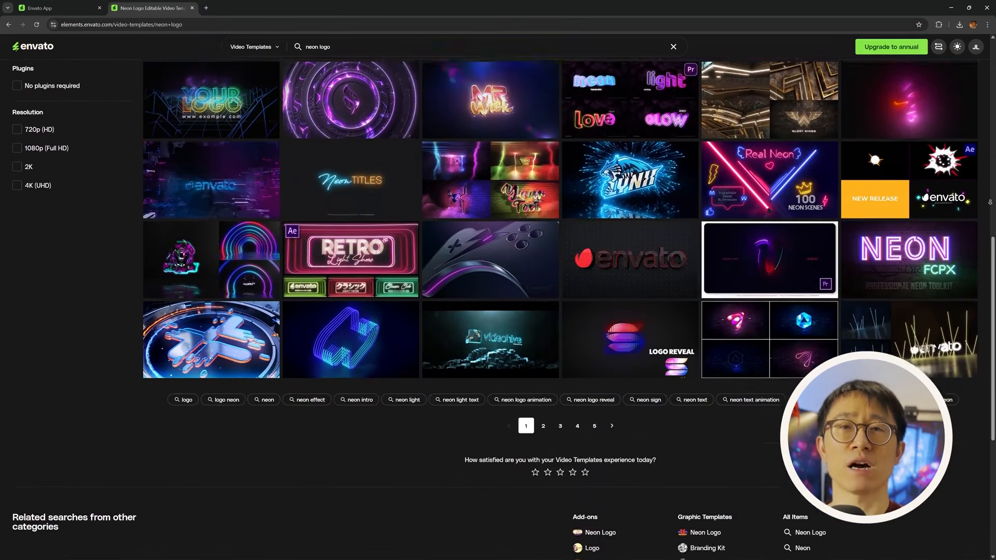
scroll(502, 259, down, 3)
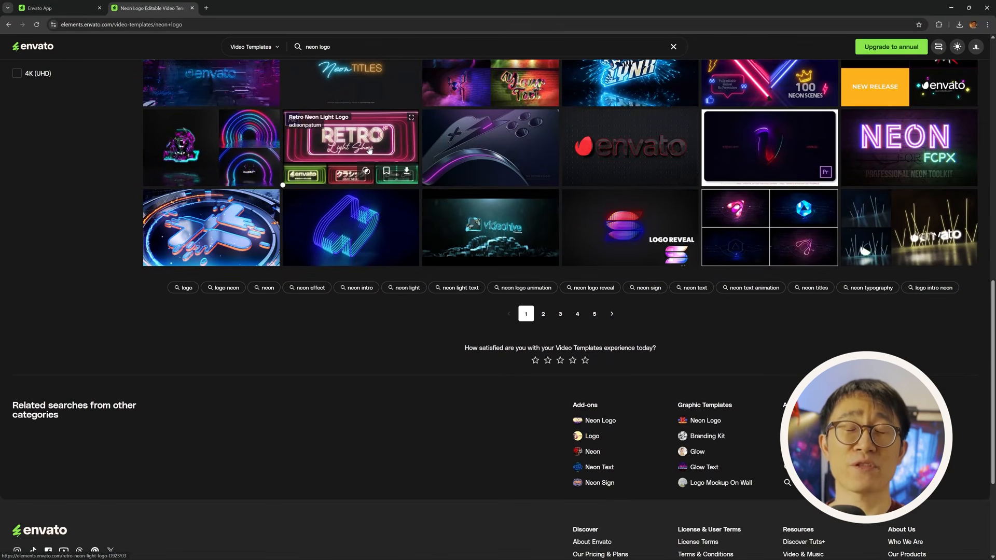
click(369, 150)
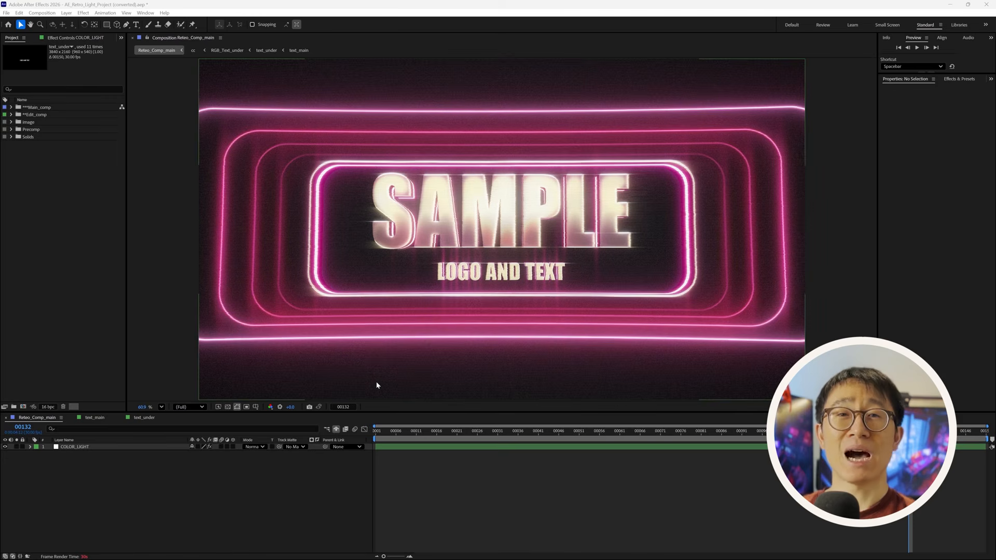
- Set the preview to Quarter resolution and expand Edit_comp to inspect text_main and text_under
click(197, 409)
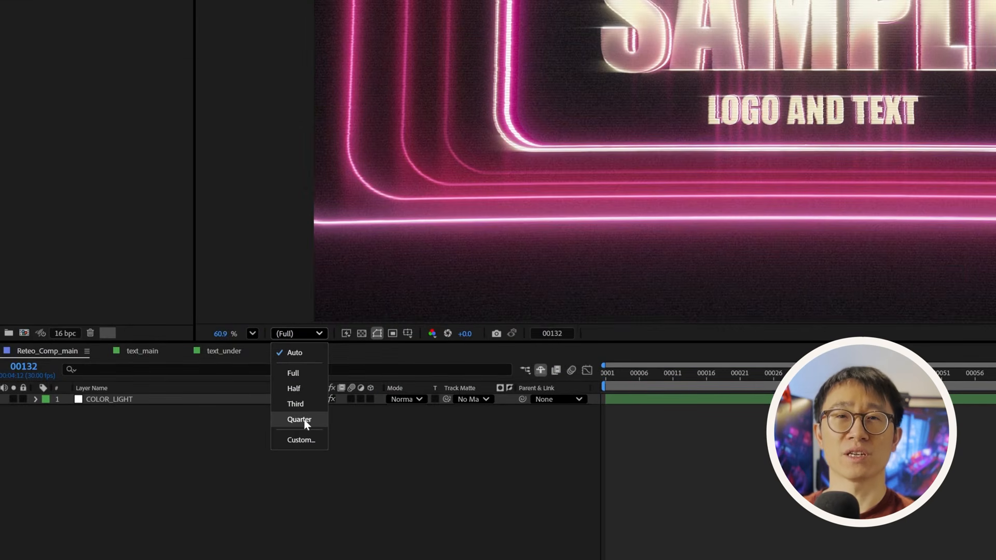
click(304, 419)
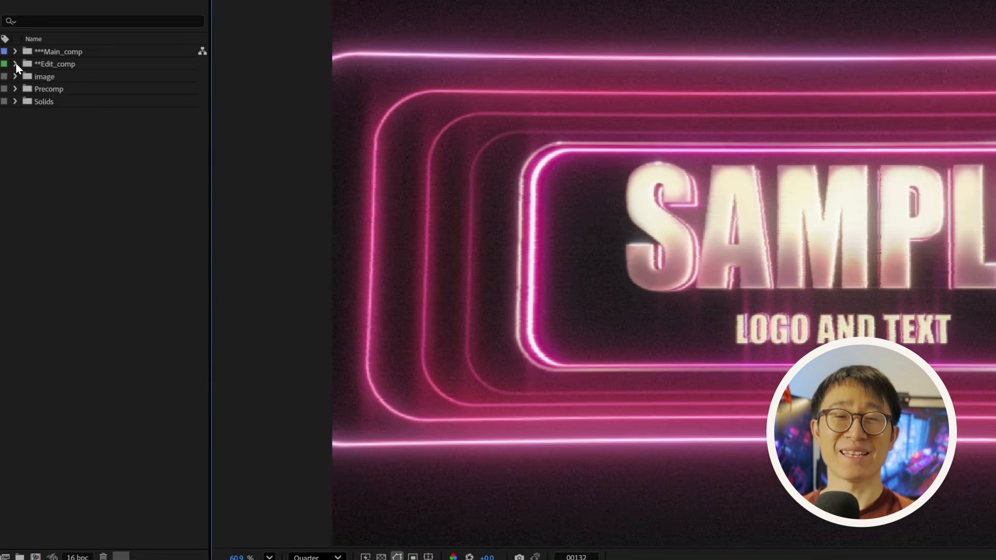
click(12, 114)
click(45, 123)
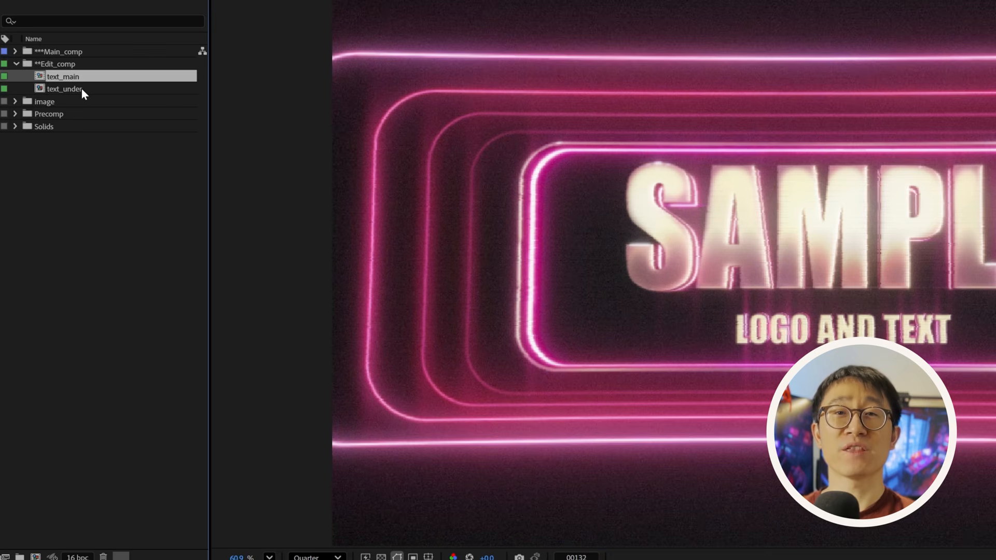
click(81, 90)
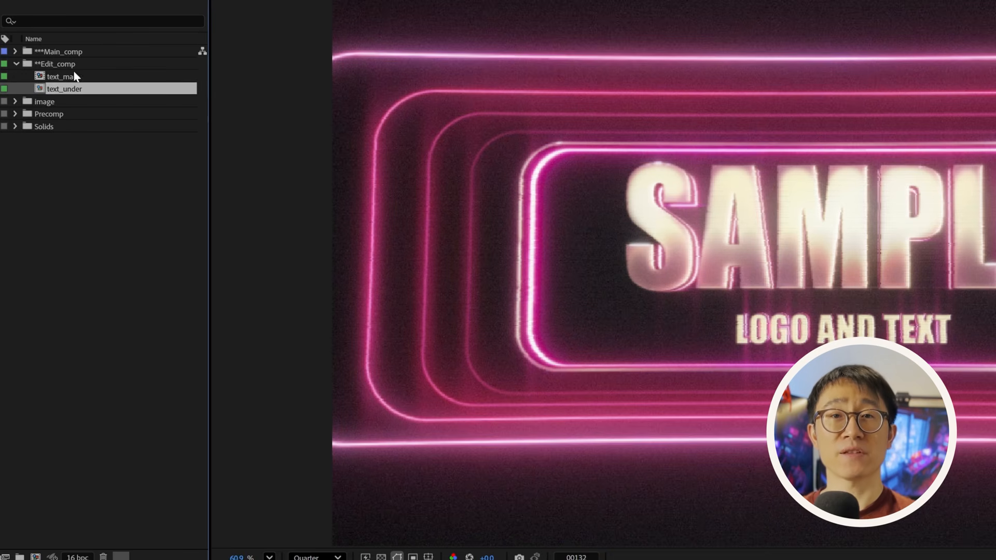
click(77, 79)
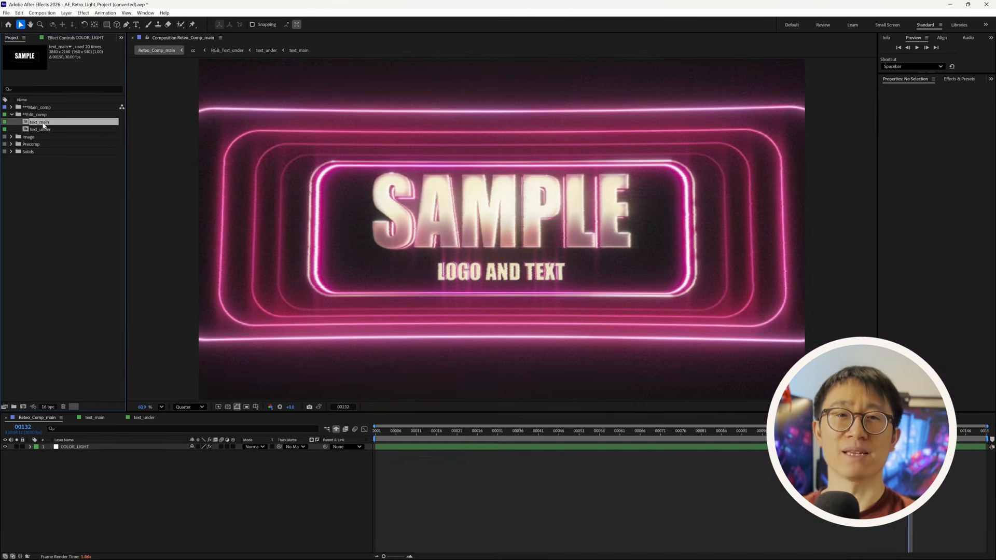
click(47, 128)
click(47, 123)
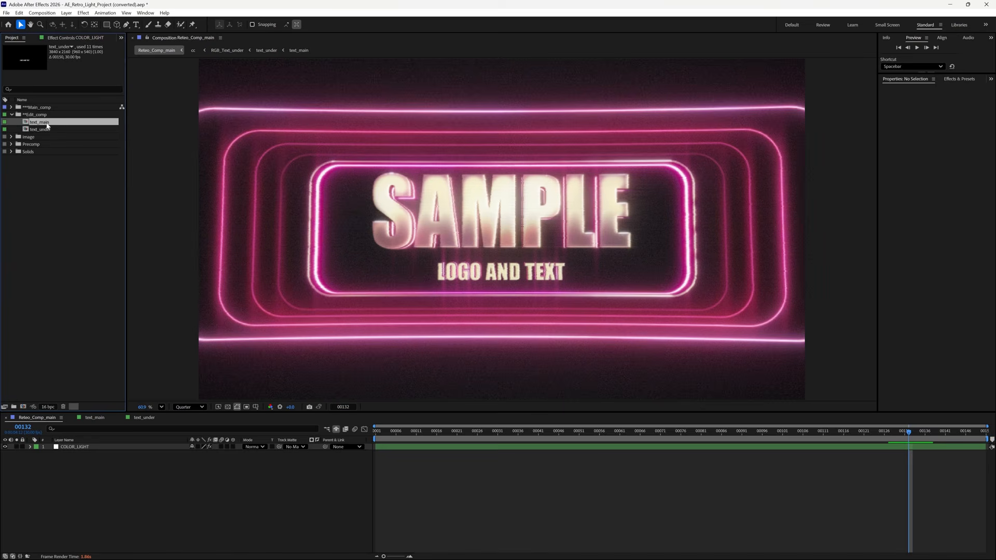
- Open text_main and replace the SAMPLE title text with 'AFTER EFFECTS'
double_click(44, 123)
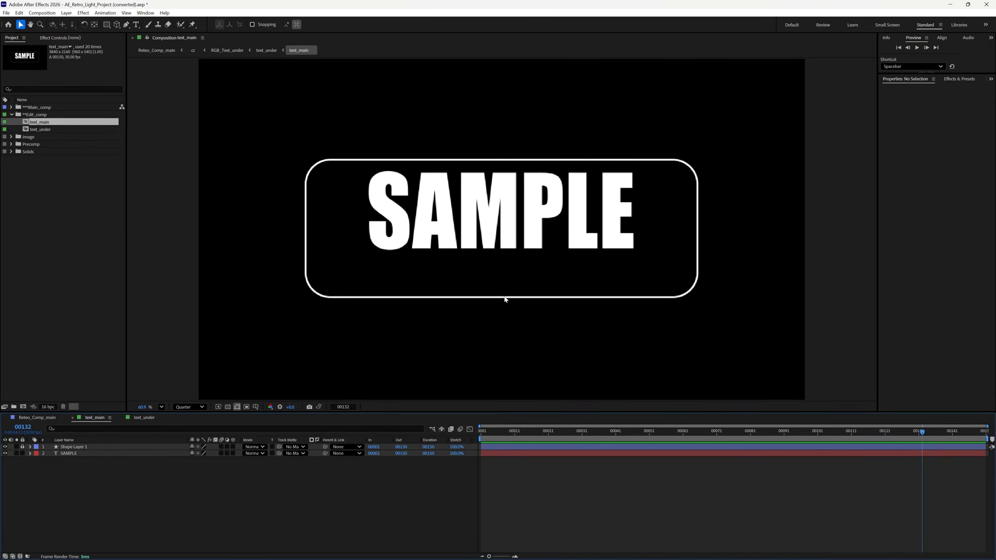
click(455, 217)
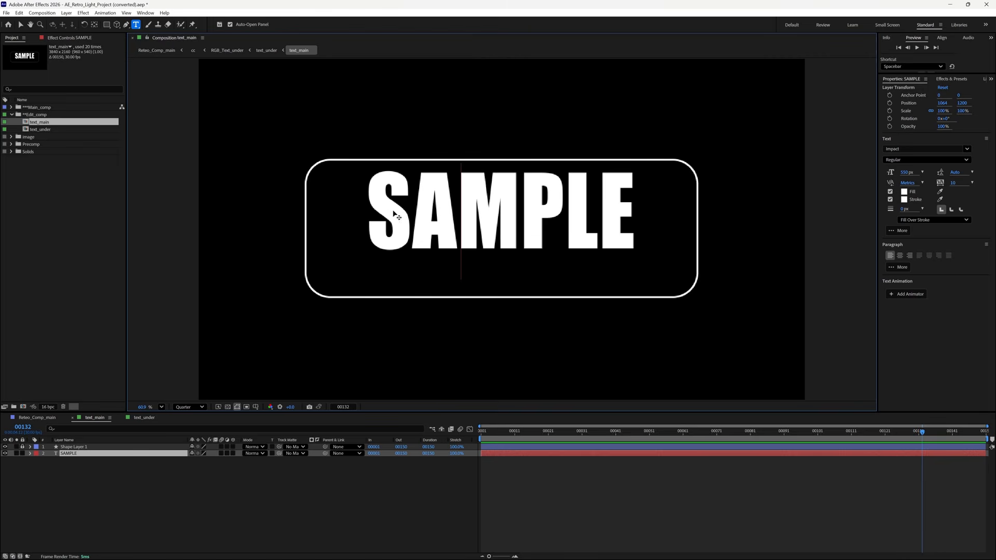
key(ctrl+a)
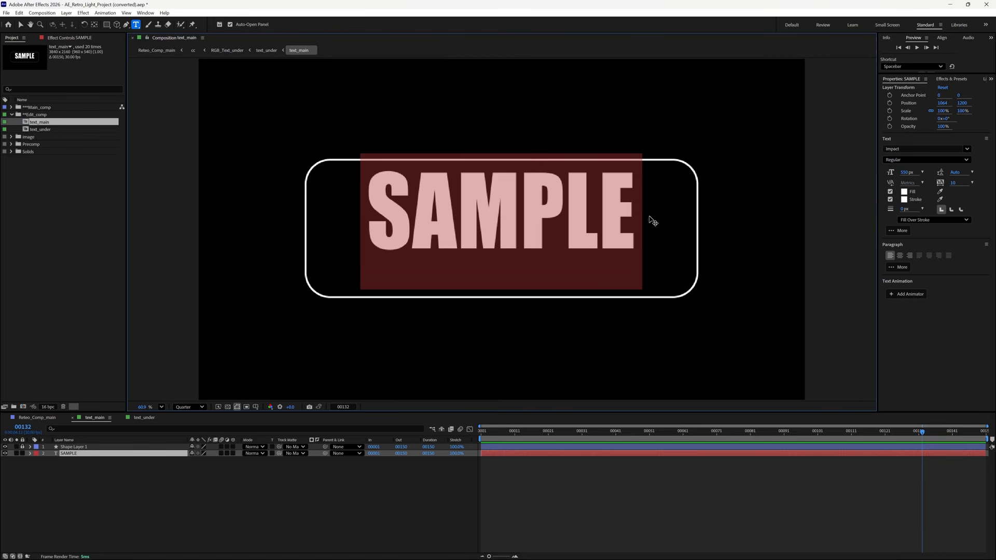
text(After)
key(BackSpace)
key(BackSpace)
key(BackSpace)
key(BackSpace)
text(FTER )
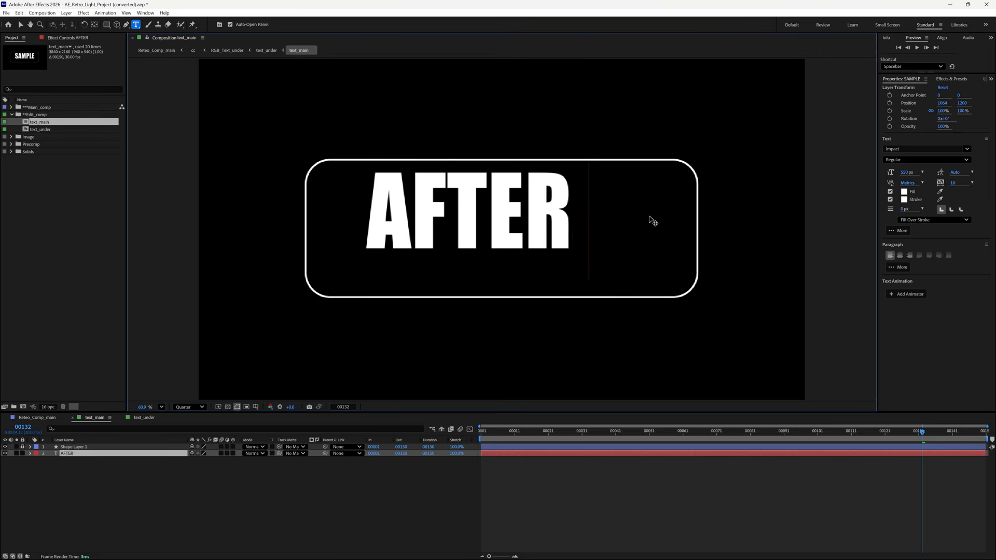
text(EFFECTS)
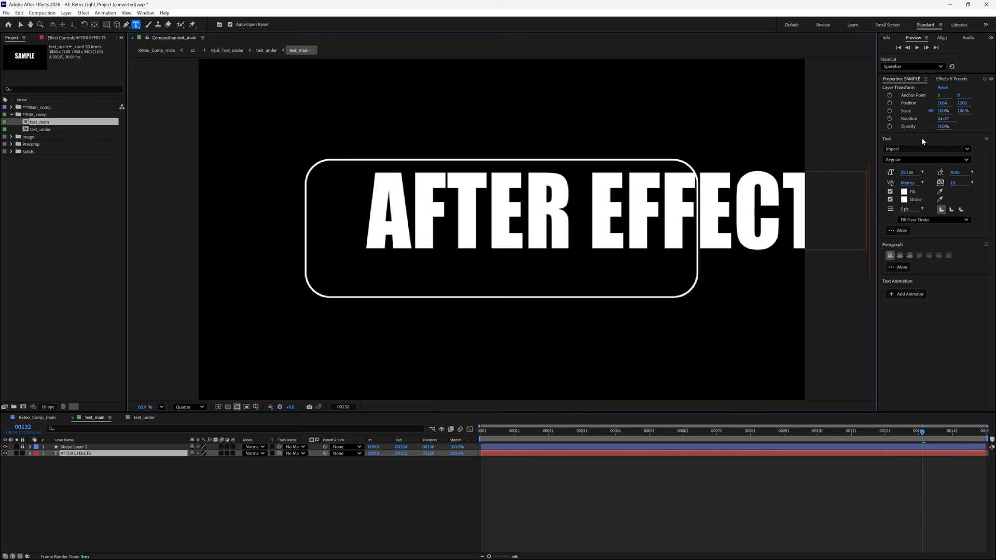
click(896, 140)
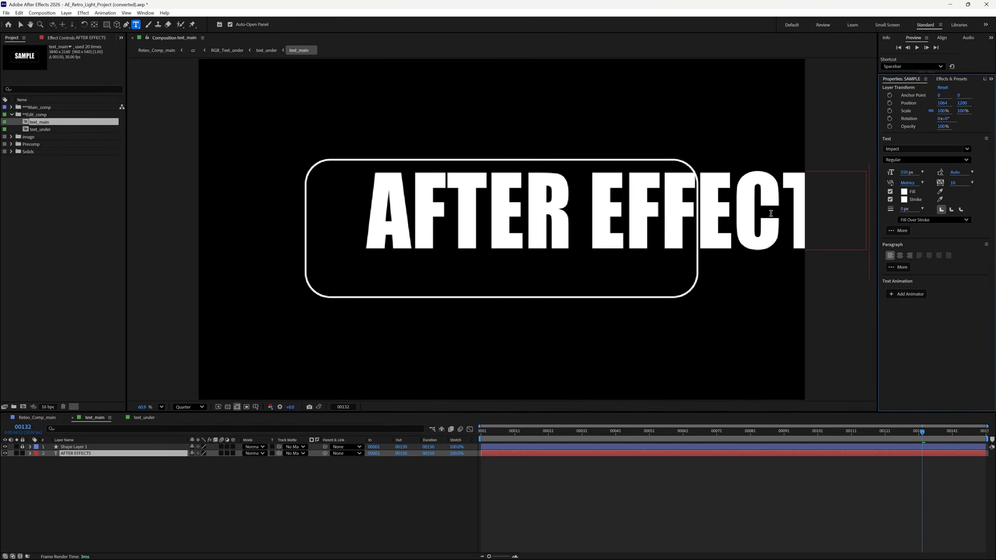
click(86, 456)
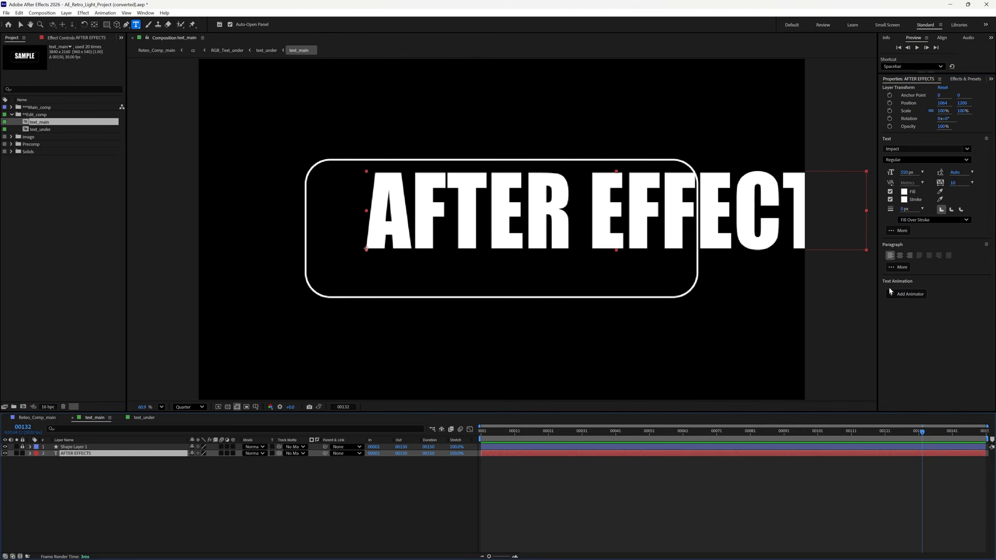
- Set the title font to Alt Retro2, reduce its size, and centre-align it
click(968, 150)
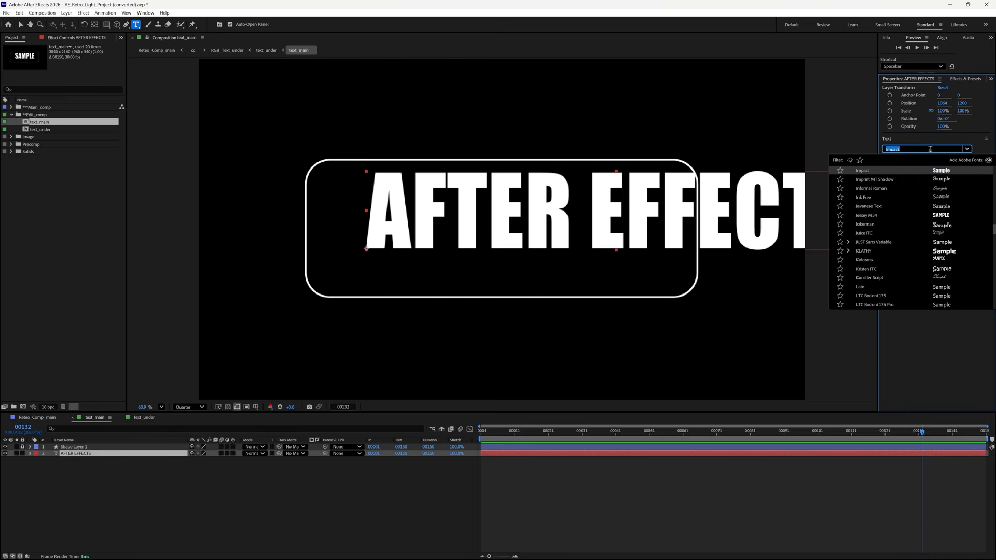
text(retro)
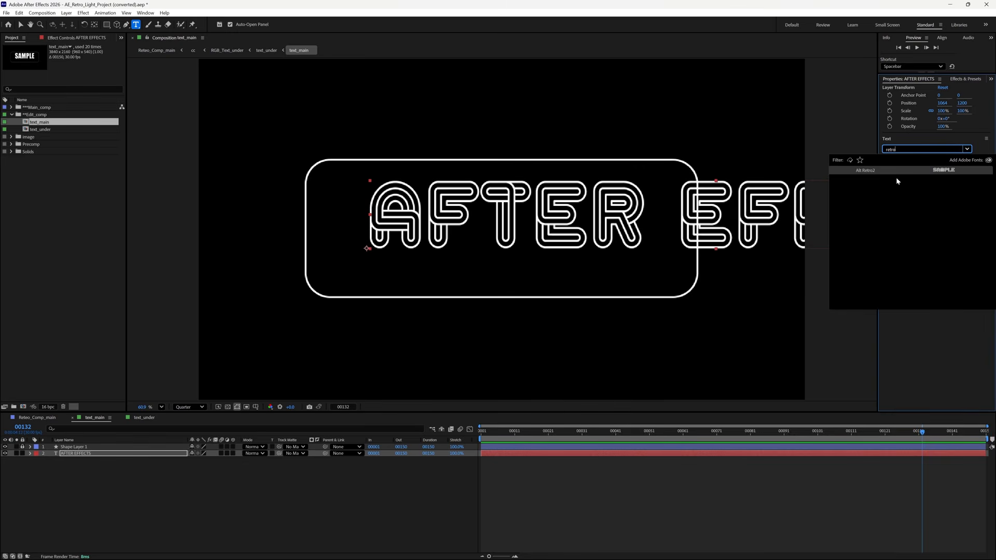
click(892, 171)
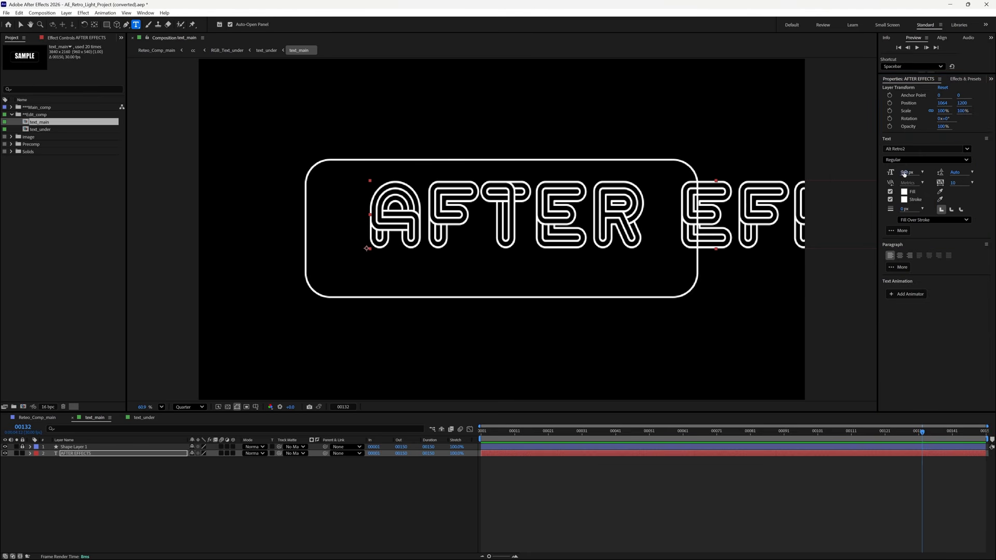
drag(905, 173, 827, 191)
click(900, 255)
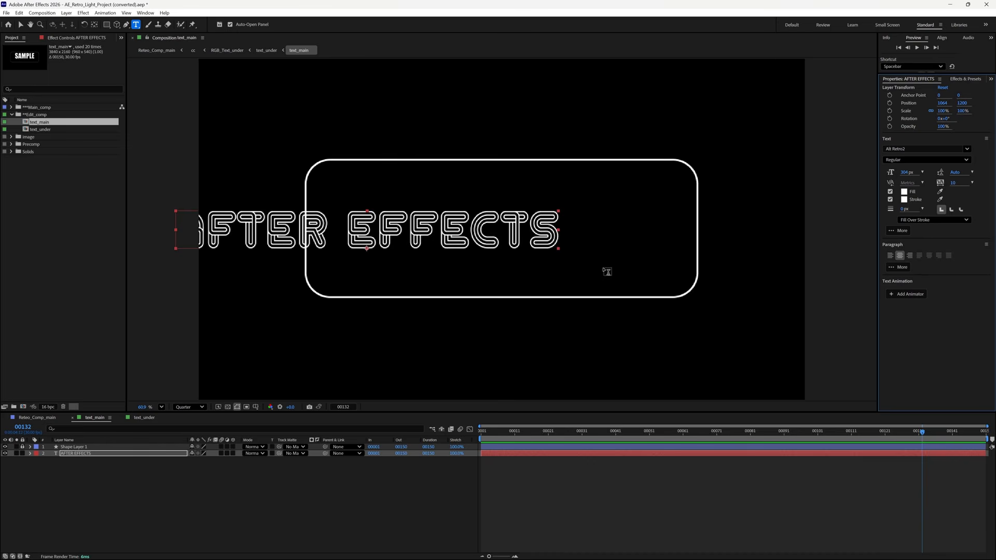
- Move the AFTER EFFECTS title into the rounded box, sizing it around 273–275 px
click(23, 25)
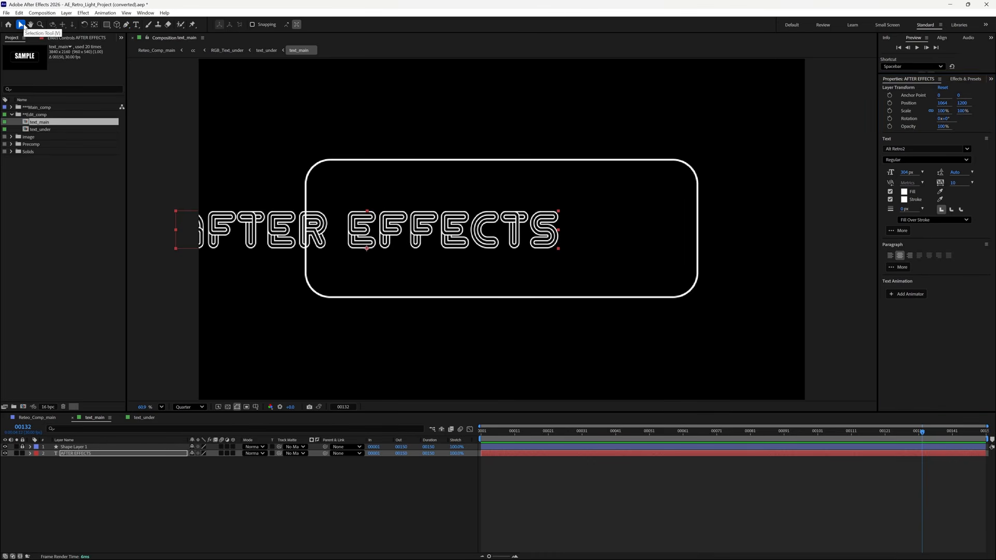
drag(332, 215, 469, 196)
drag(907, 172, 890, 173)
drag(577, 215, 573, 208)
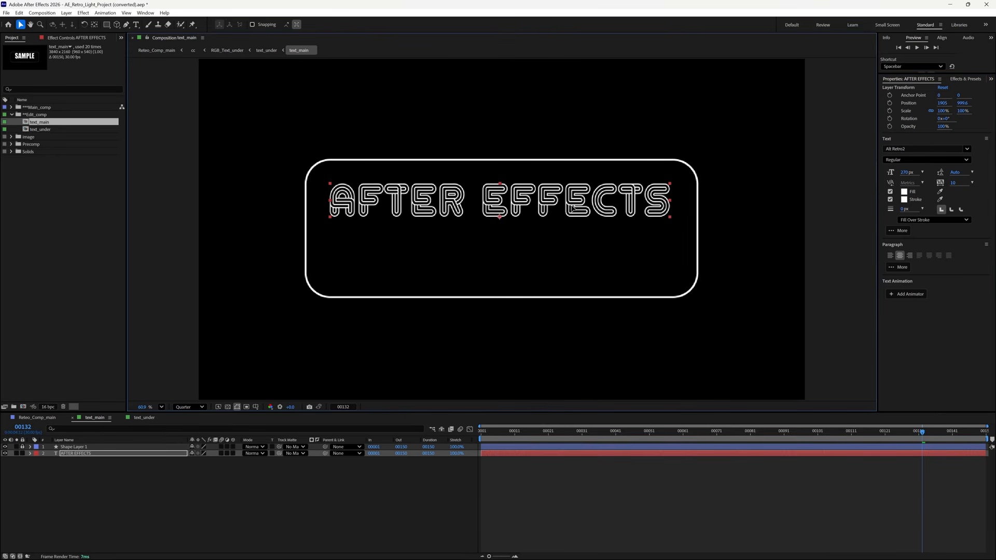
drag(908, 174, 909, 173)
- Set the title to exactly 270 px with tracking 30 and lower it within the box
click(909, 173)
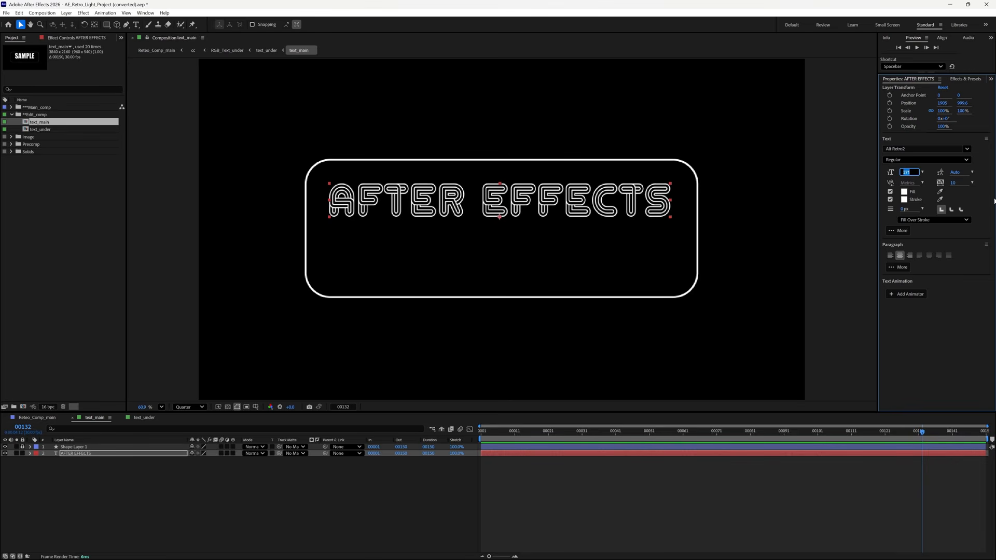
text(270)
key(Return)
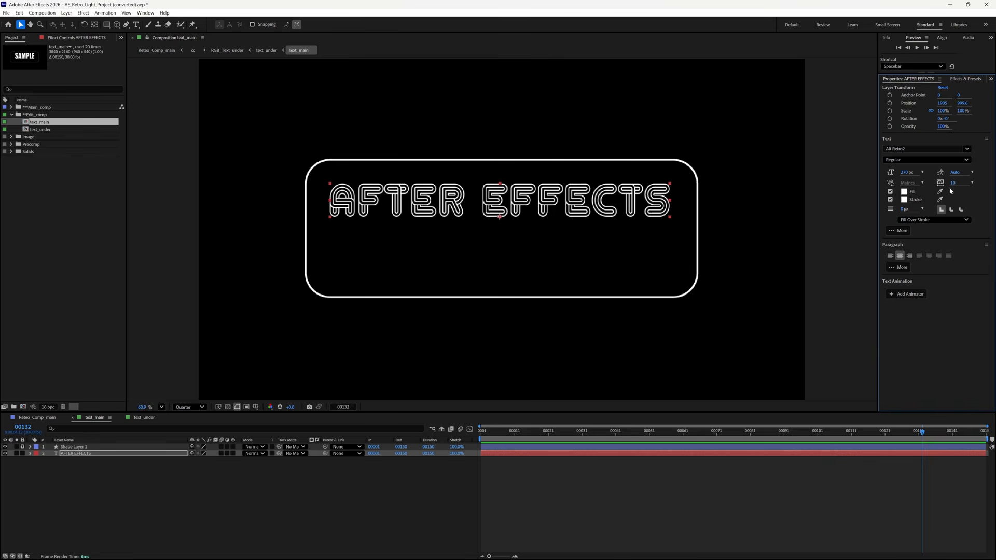
drag(953, 184, 963, 183)
drag(581, 208, 581, 202)
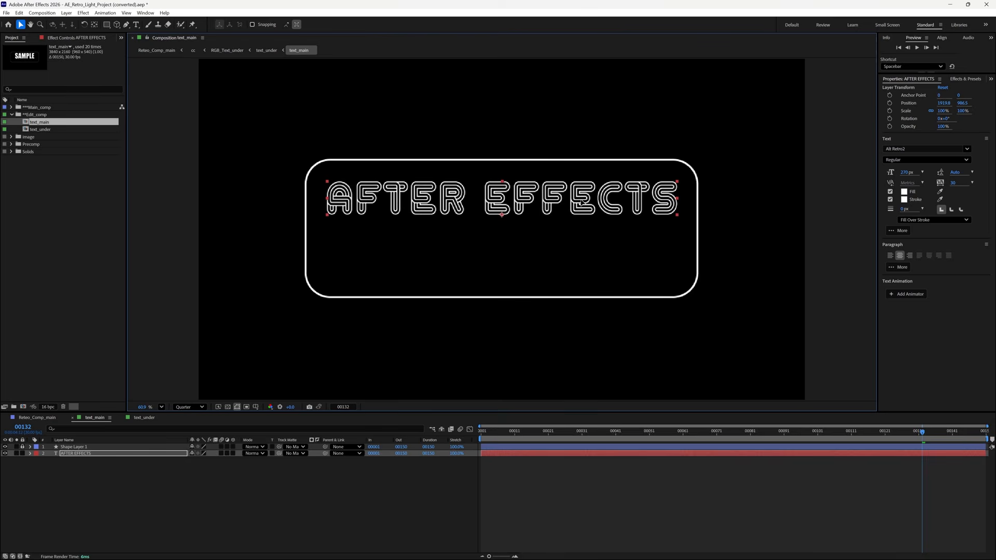
drag(555, 202, 557, 206)
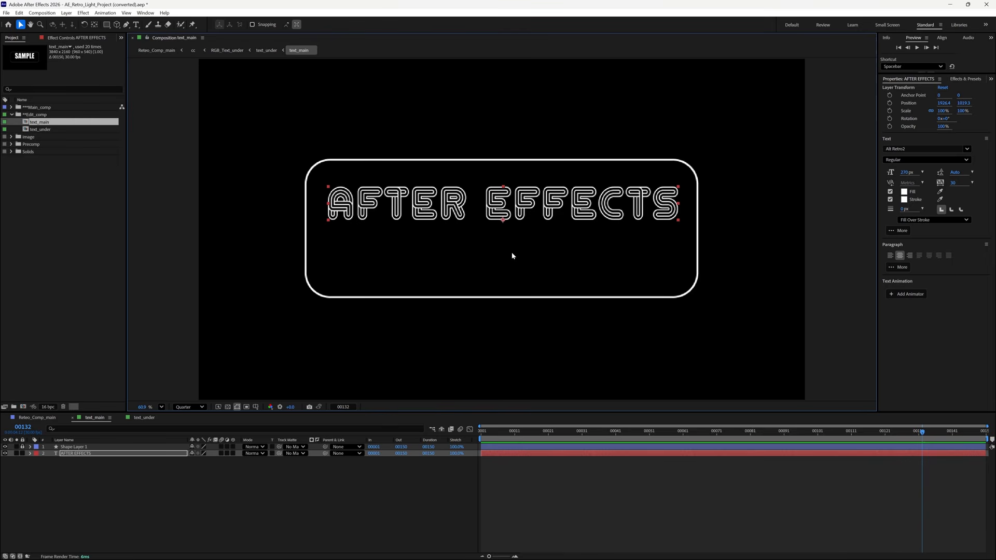
- Open the text_under composition and raise the LOGO AND TEXT line slightly
click(40, 130)
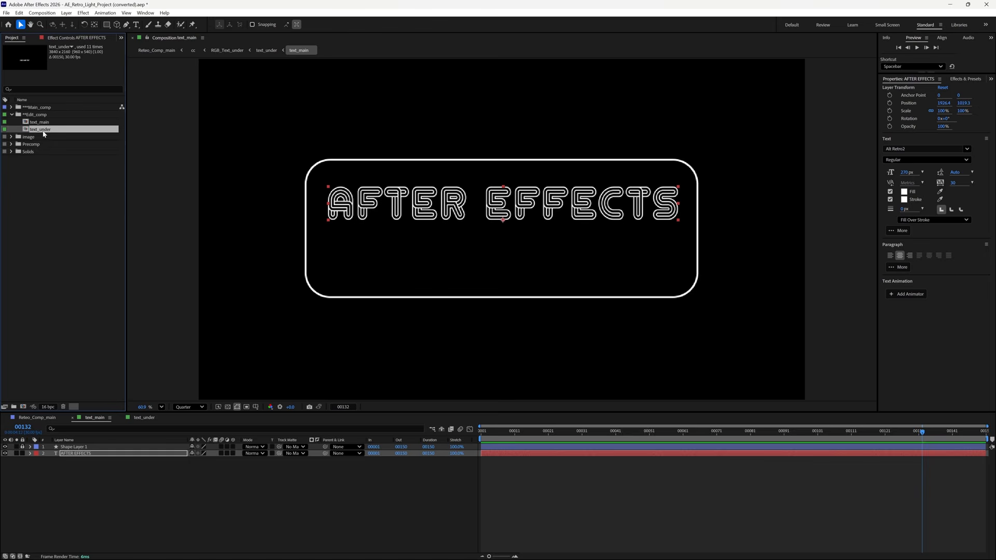
double_click(45, 133)
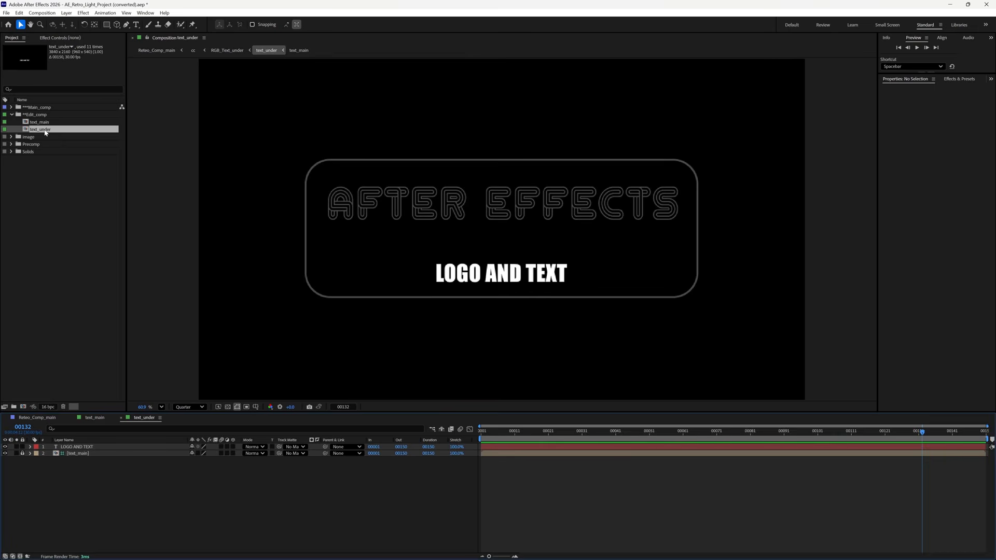
mouse_move(528, 274)
mouse_down()
mouse_move(528, 247)
mouse_move(529, 258)
mouse_up()
- Restyle LOGO AND TEXT in Alt Retro2, enlarged to about 185 px and centre-aligned
double_click(530, 258)
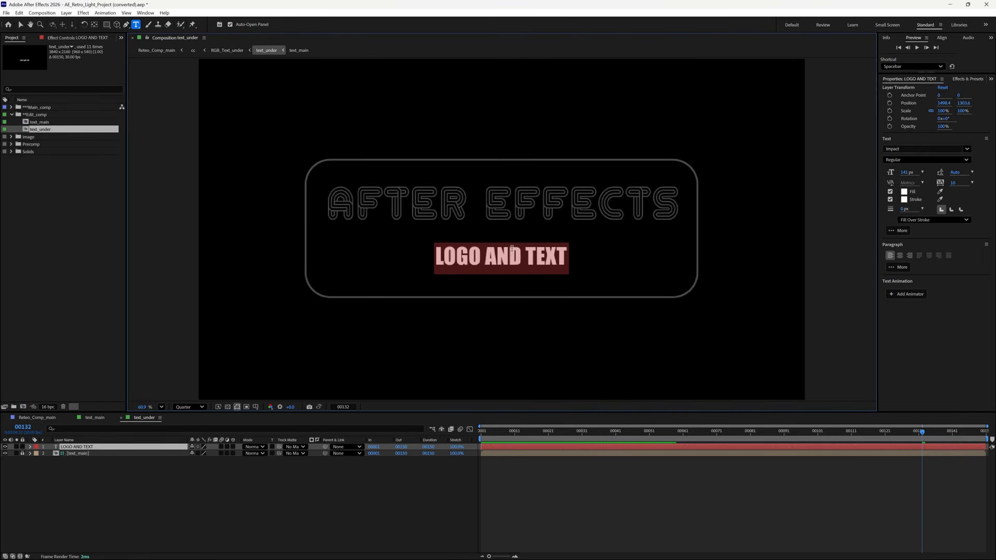
click(951, 150)
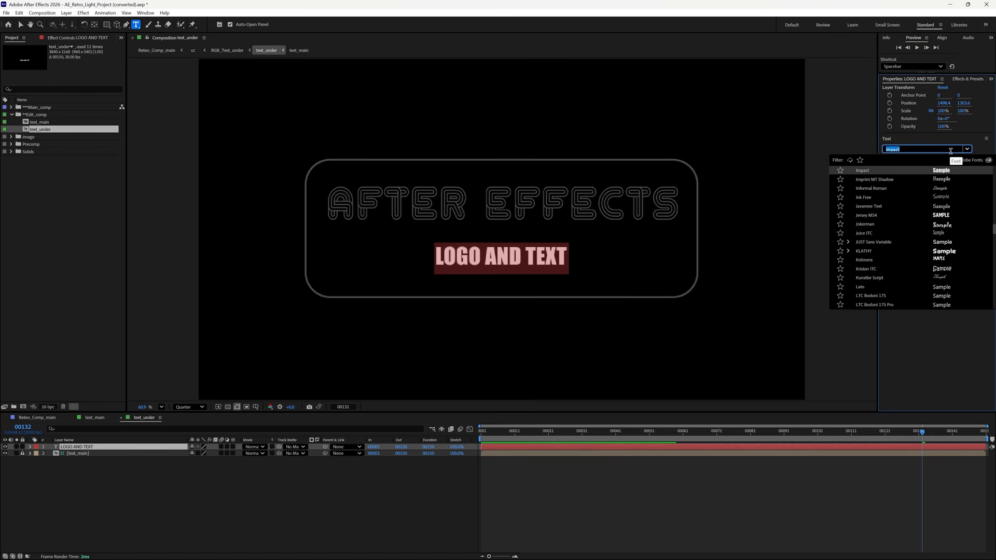
text(retro)
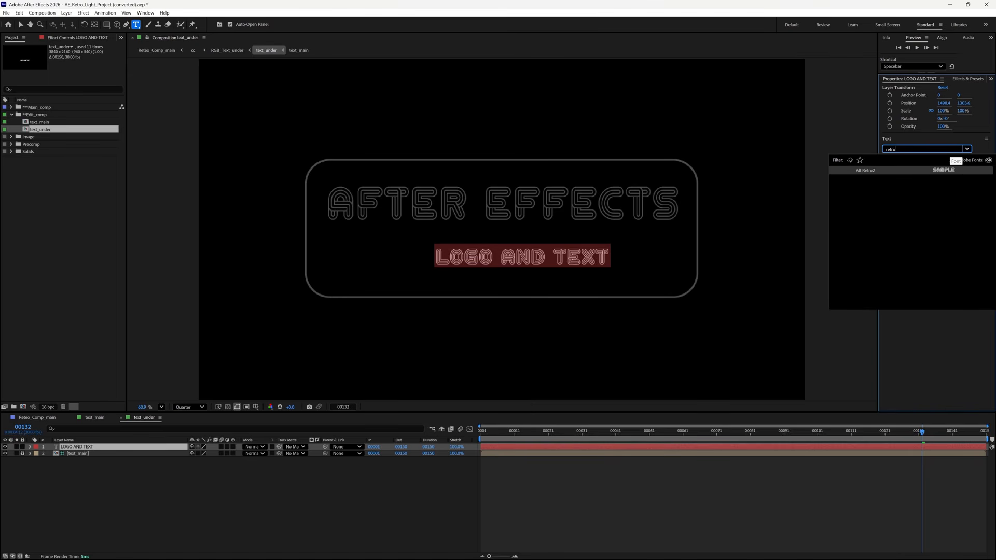
click(886, 173)
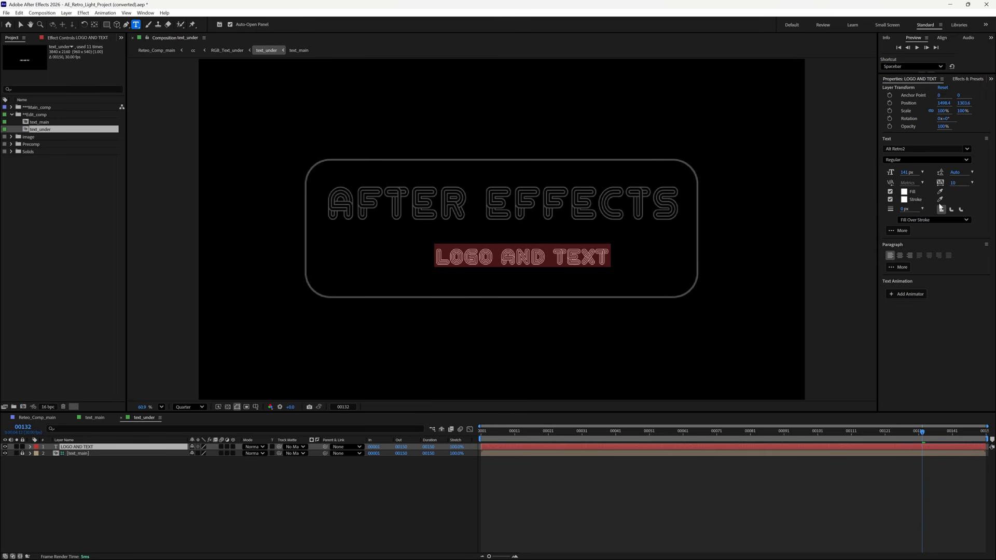
drag(906, 172, 933, 176)
click(900, 256)
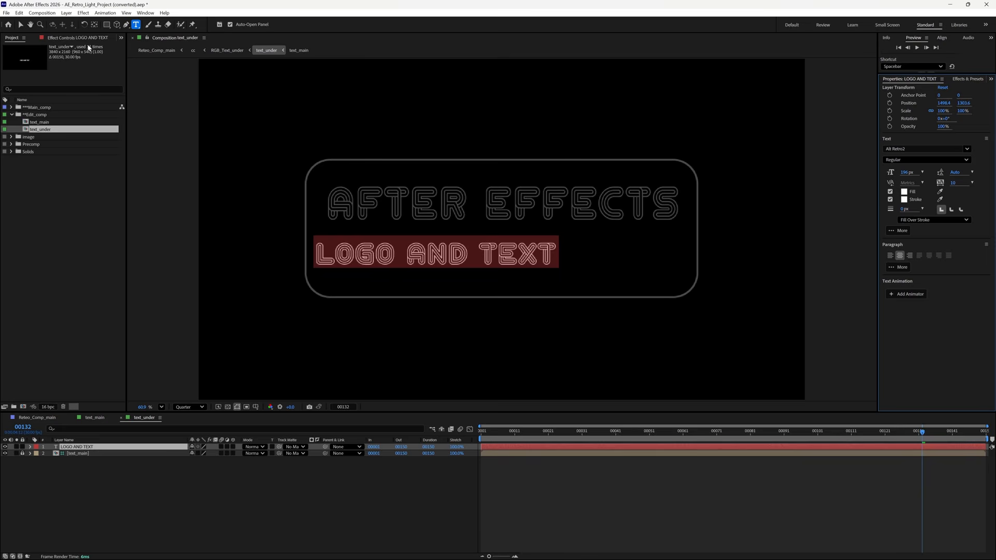
- Centre LOGO AND TEXT beneath the title, widen its letter spacing, and nudge it into place
click(21, 25)
drag(502, 254, 569, 259)
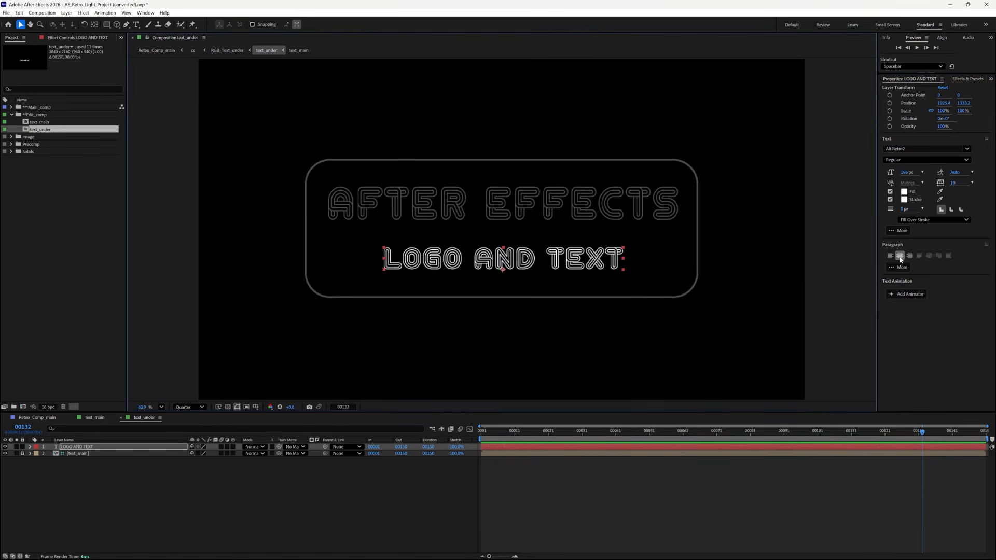
drag(620, 260, 619, 256)
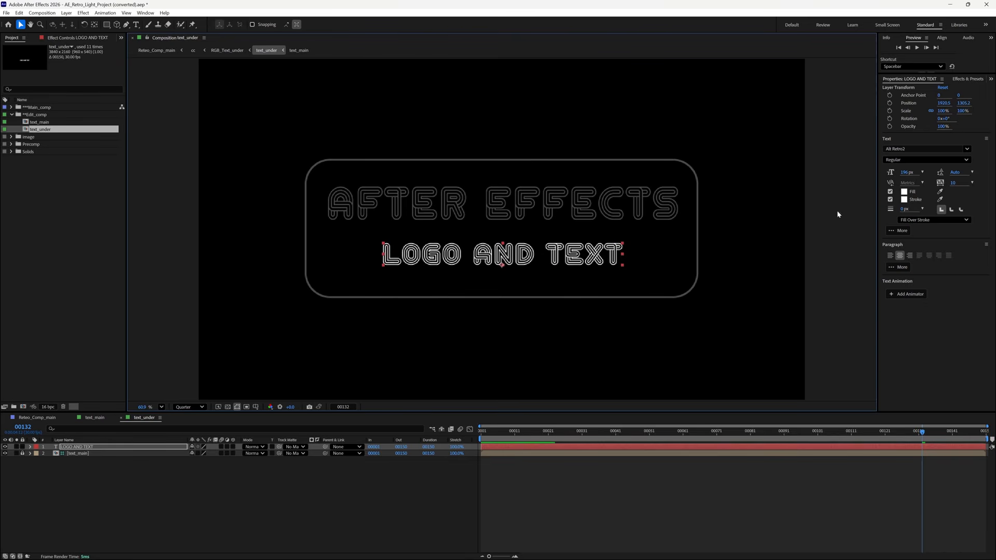
drag(953, 184, 964, 185)
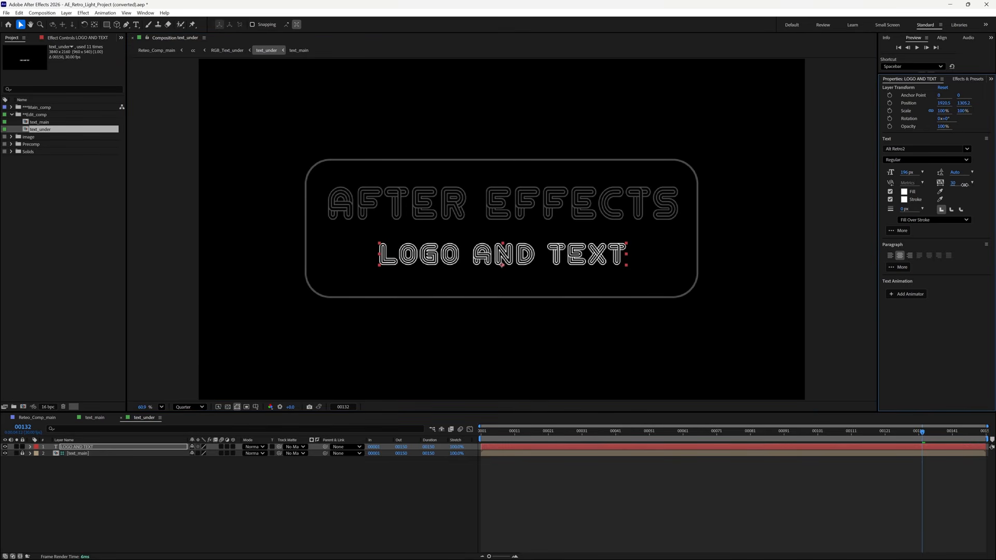
drag(627, 255, 624, 255)
- Replace LOGO AND TEXT with a '+' sign at 258 px and raise it toward the title
double_click(524, 268)
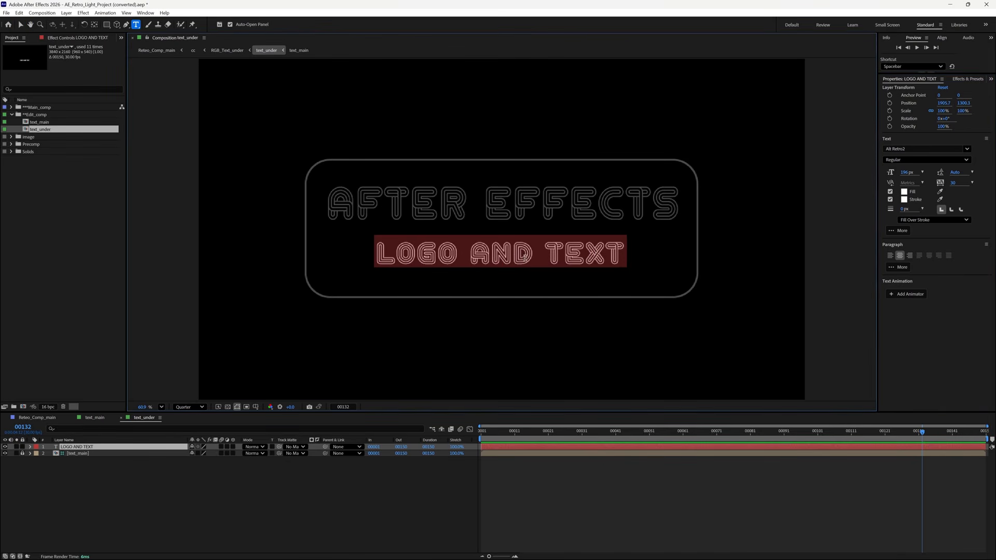
text(+)
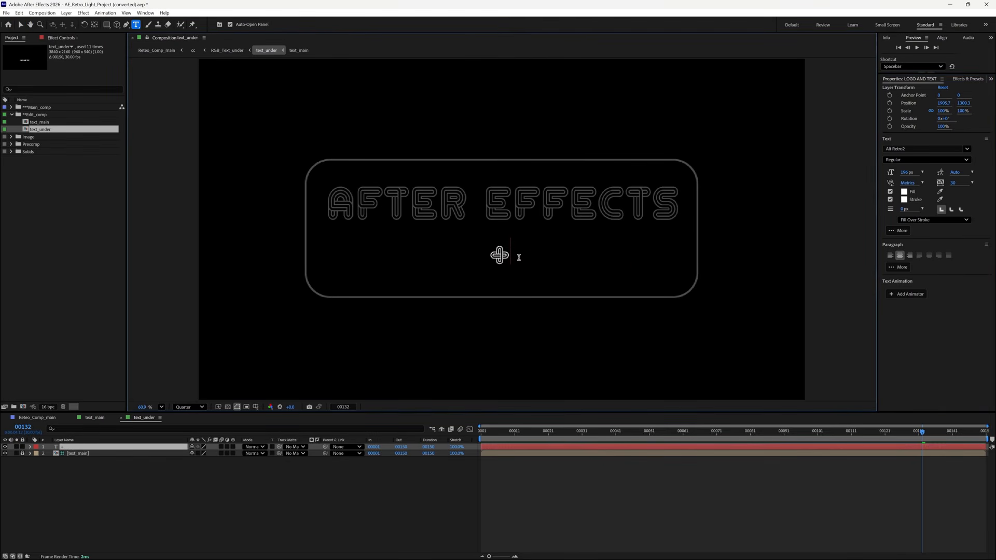
drag(510, 255, 467, 255)
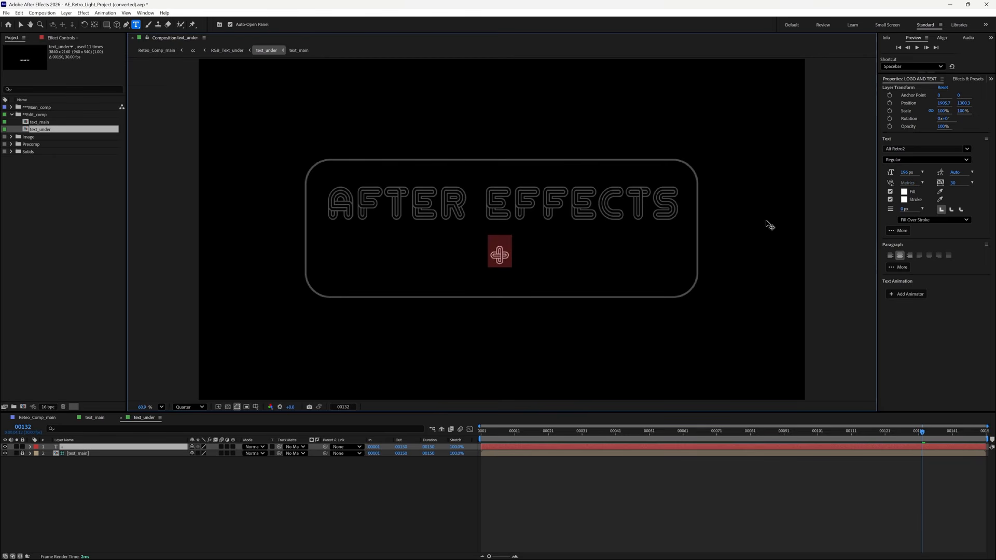
drag(911, 176, 932, 171)
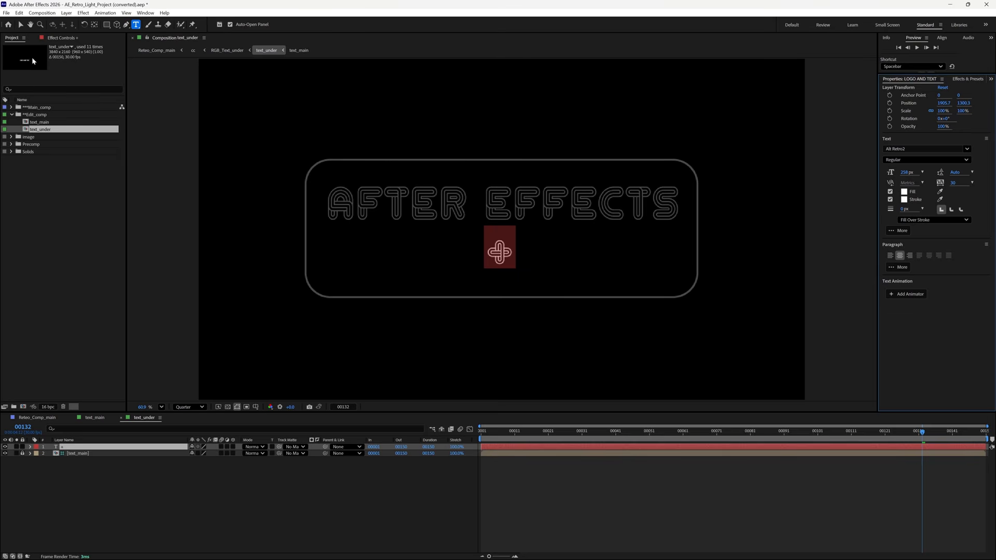
key(Escape)
drag(511, 256, 510, 240)
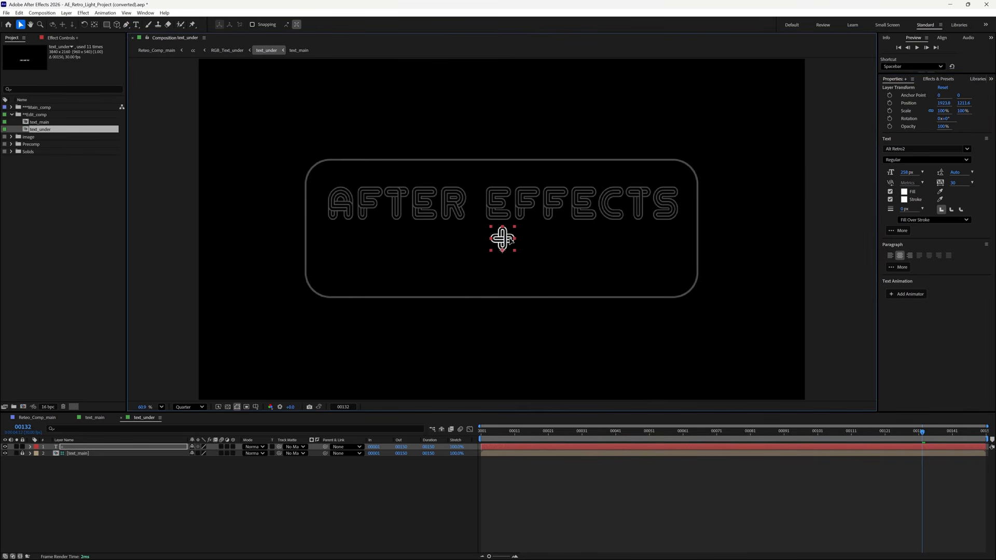
click(96, 419)
- Raise the AFTER EFFECTS title, then duplicate it and place the copy below the original
drag(519, 212, 519, 200)
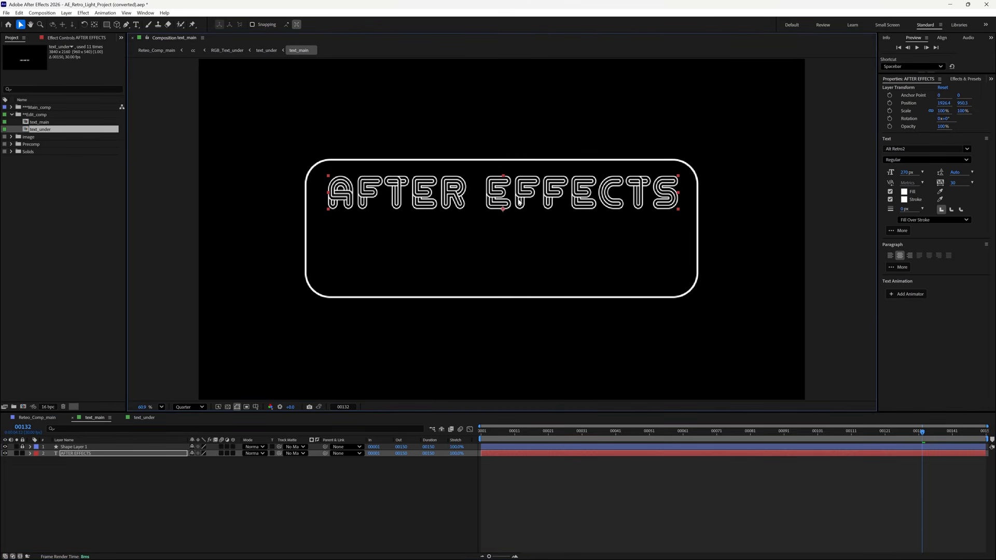
right_click(128, 454)
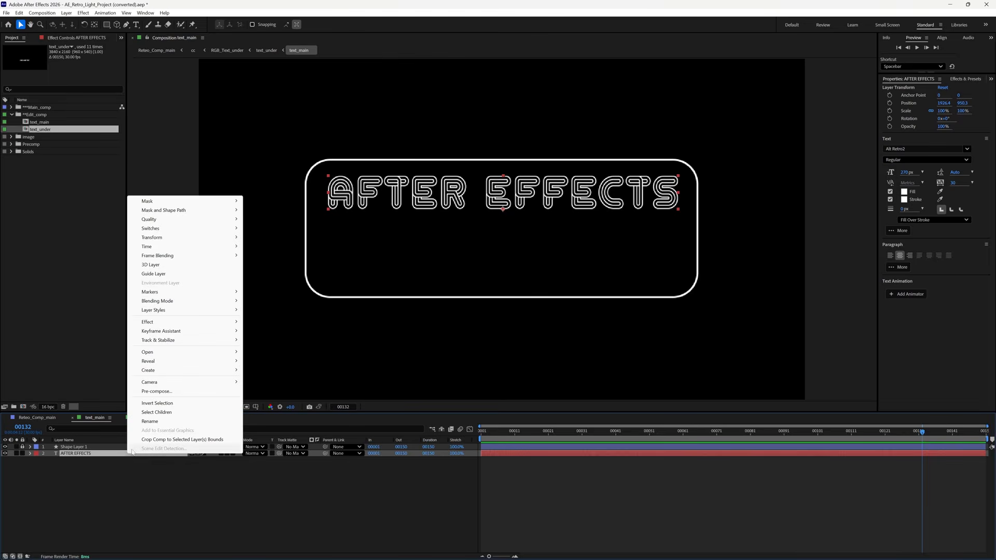
click(89, 454)
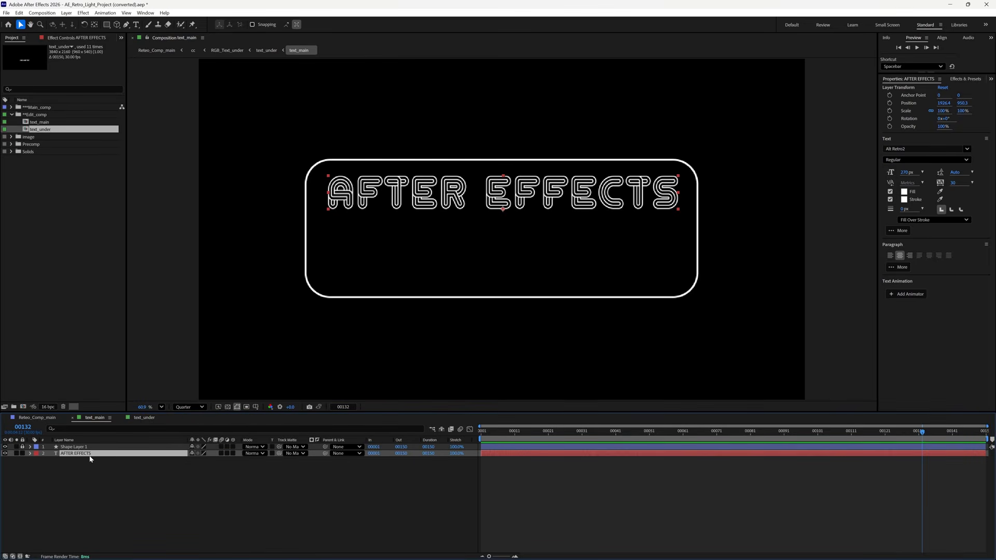
key(ctrl+d)
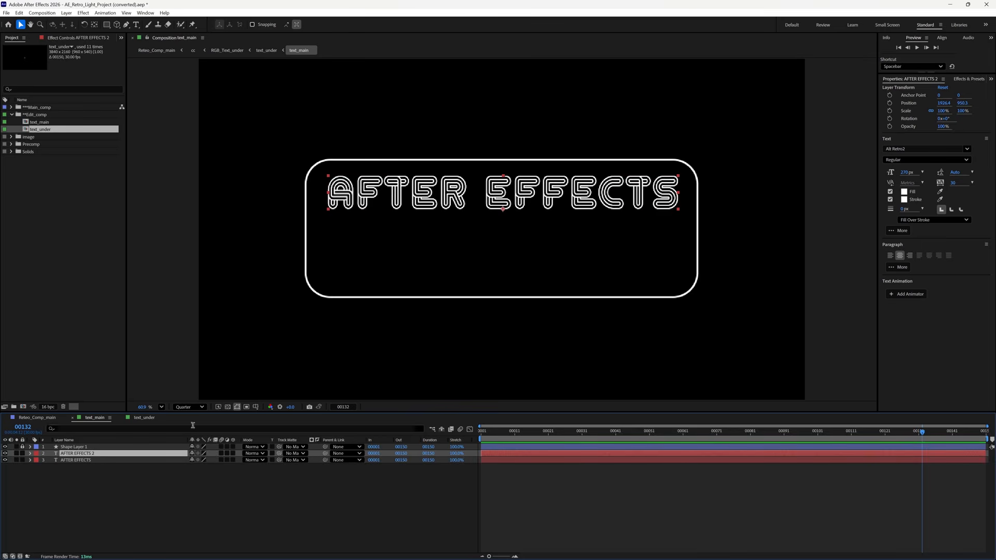
drag(537, 200, 523, 271)
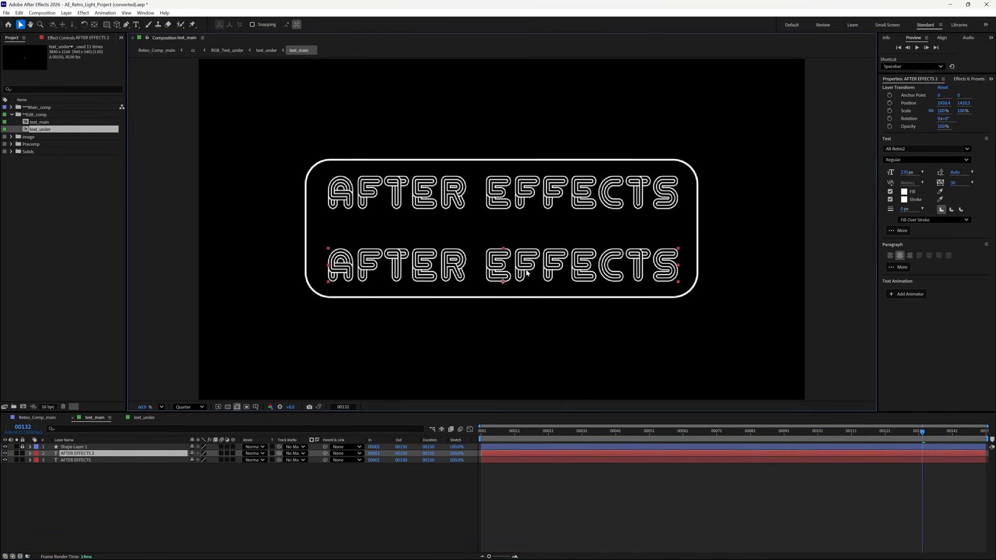
key(Return)
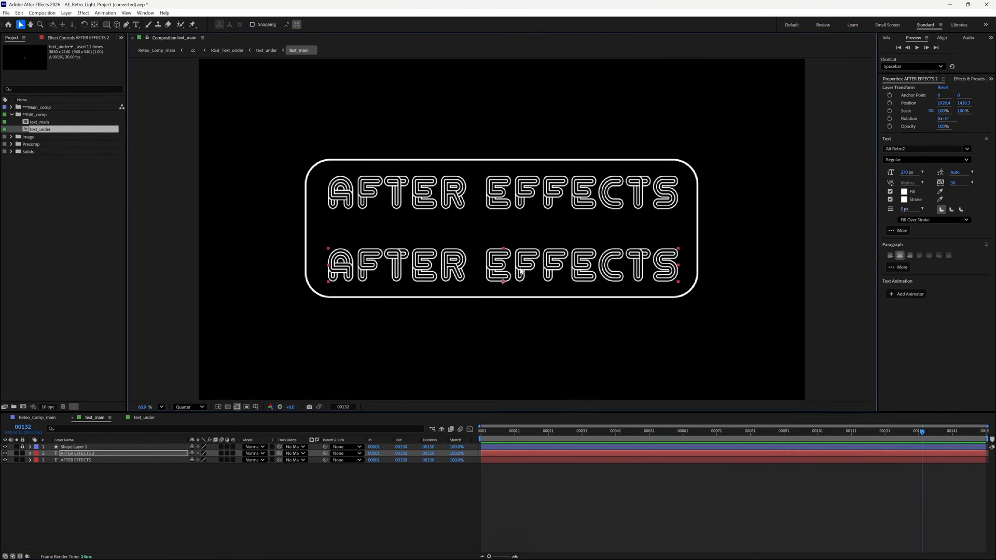
- Retype the top line's text as VIDEOGEN
click(470, 193)
key(ctrl+t)
click(339, 197)
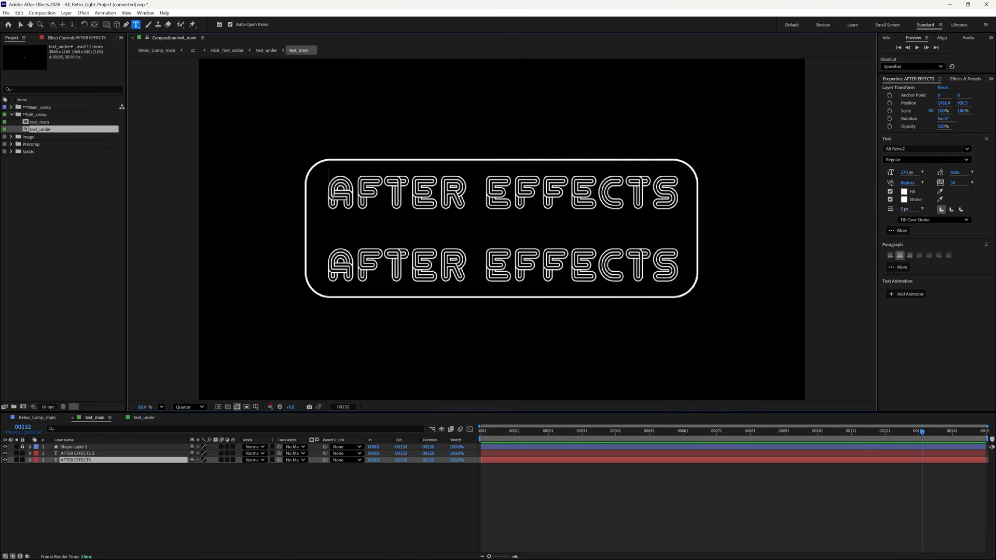
drag(333, 196, 665, 189)
key(BackSpace)
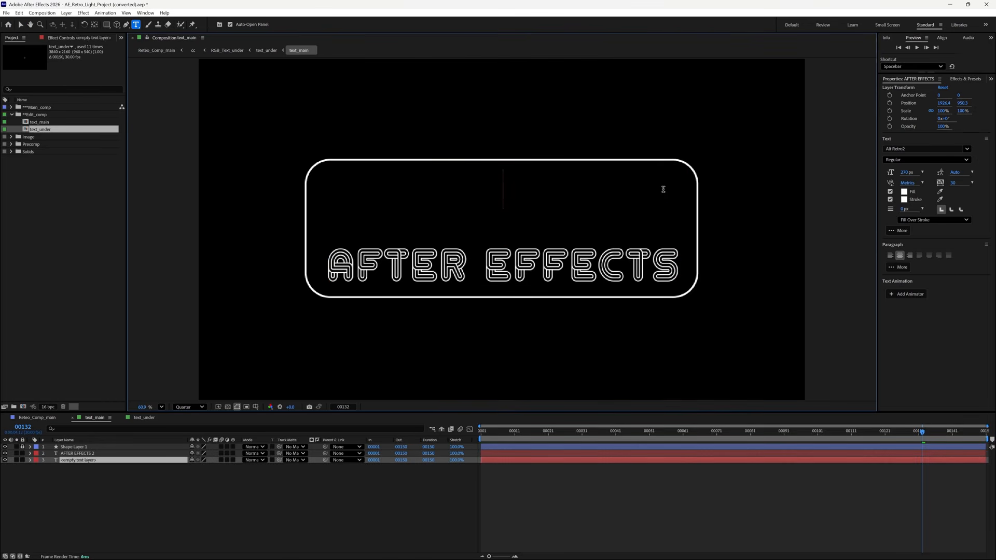
text(VIDEO)
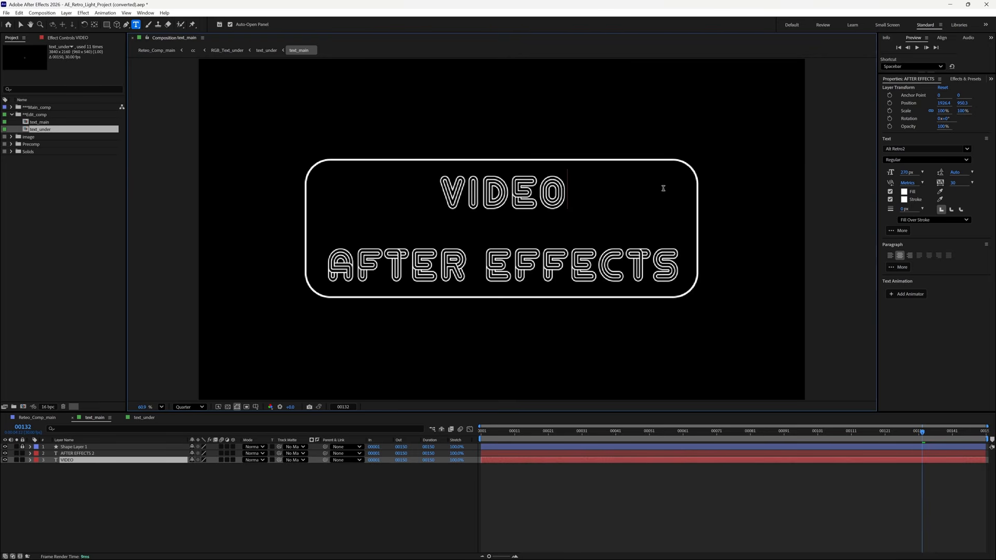
text(GEN)
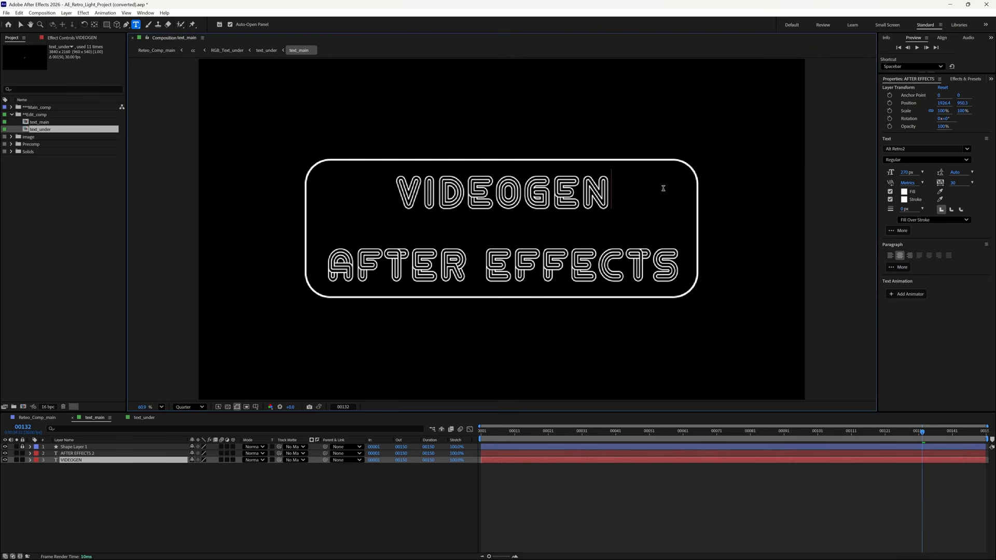
- In text_under, move the plus sign up between the two lines
click(144, 417)
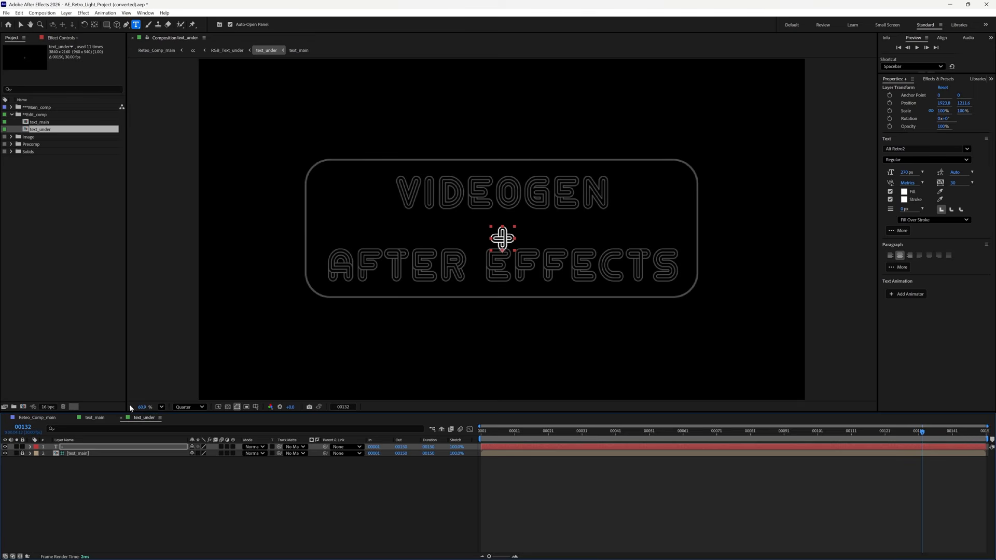
key(v)
drag(502, 238, 502, 227)
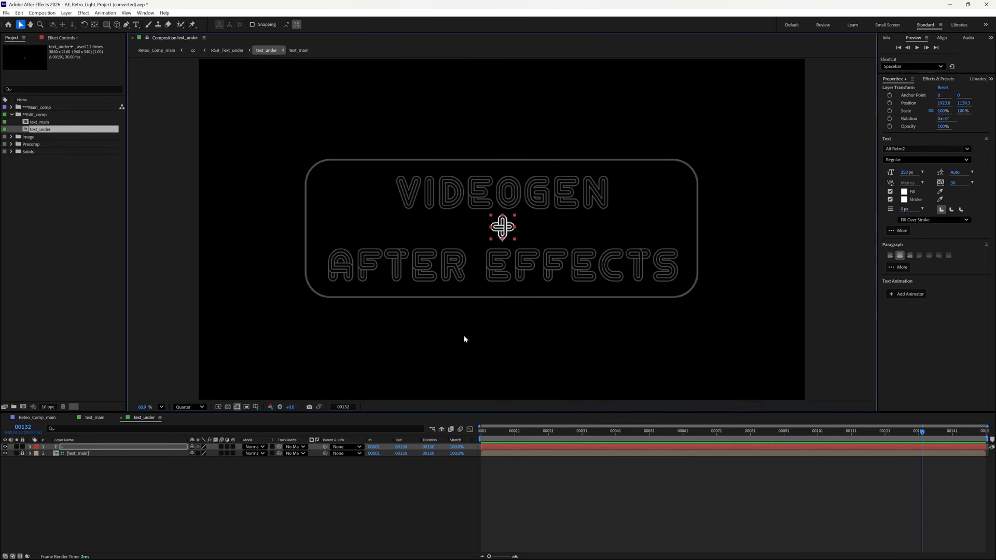
- Back in text_main, nudge the lower AFTER EFFECTS line slightly left
click(88, 418)
click(507, 196)
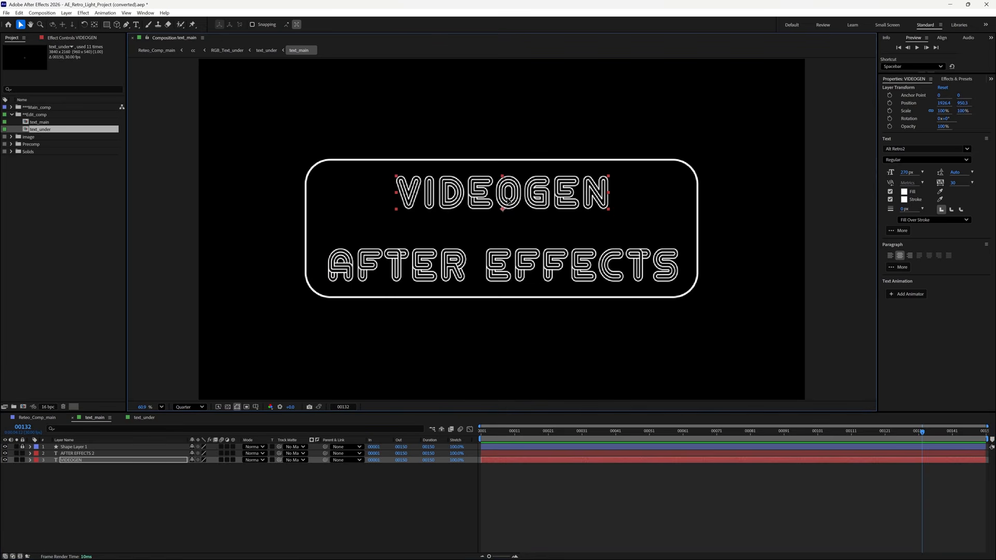
click(540, 268)
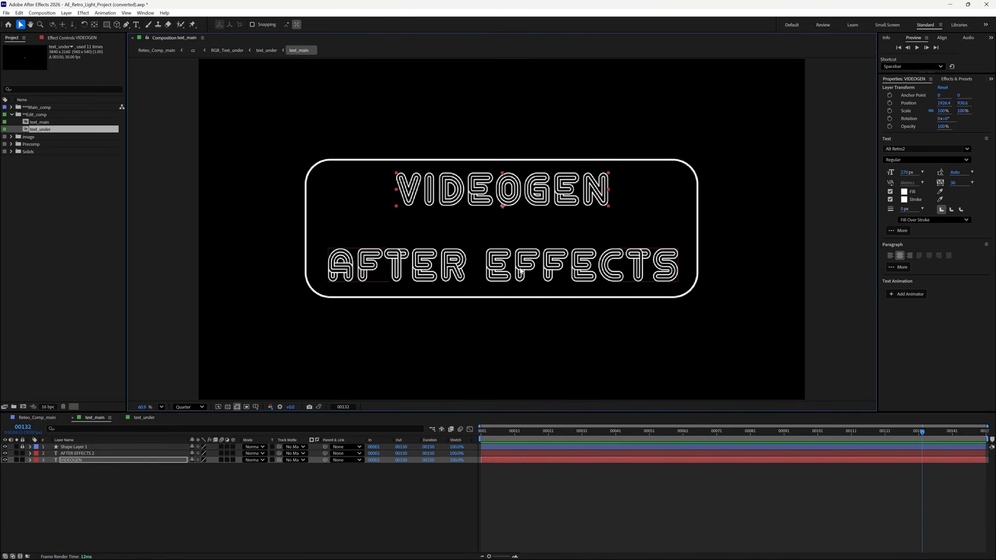
key(Left)
key(Left)
key(Left)
key(Left)
key(Left)
key(Left)
key(Left)
key(Left)
key(Left)
key(Left)
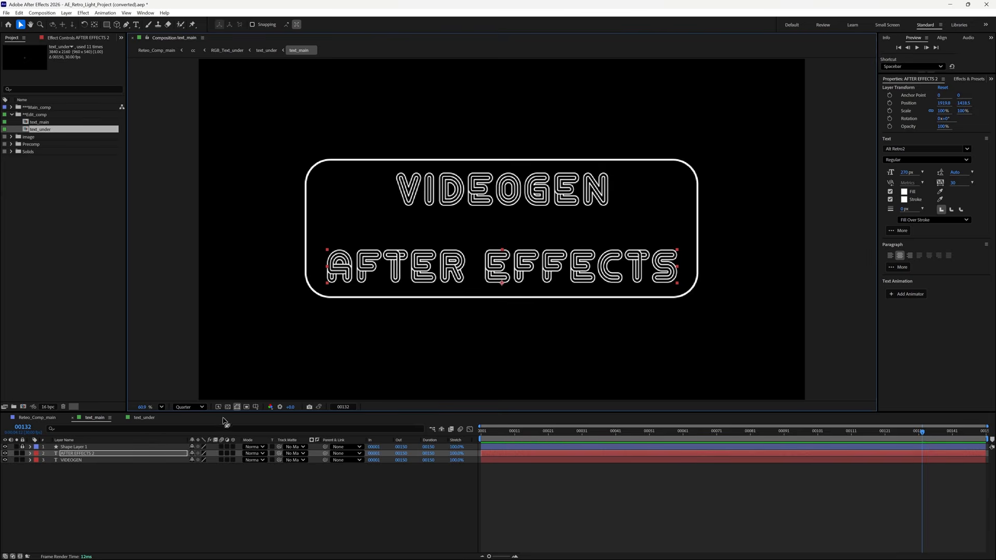
click(144, 417)
- Open the COLOR_LIGHT Edit_Color swatch picker and move it to the top right, off the preview
click(533, 196)
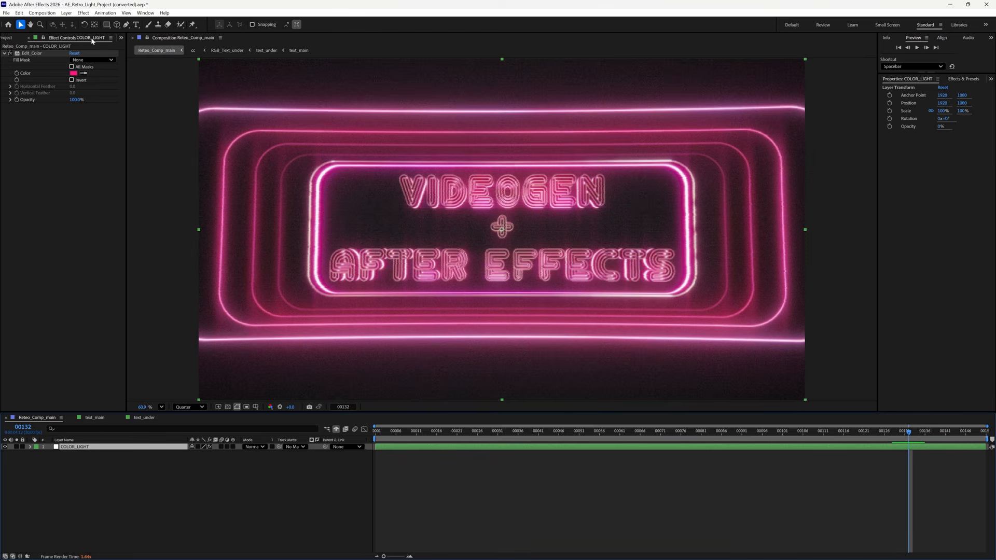
click(73, 73)
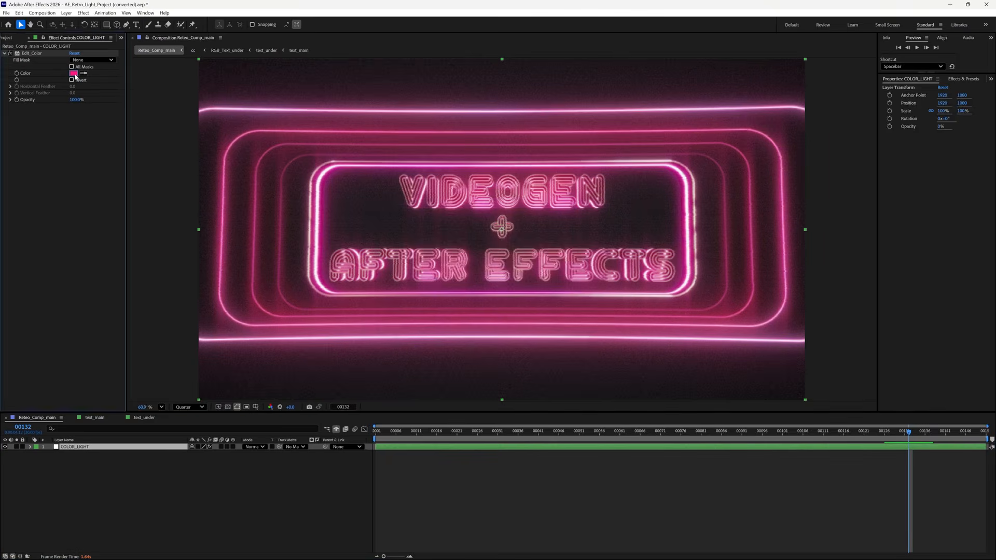
drag(498, 215, 790, 121)
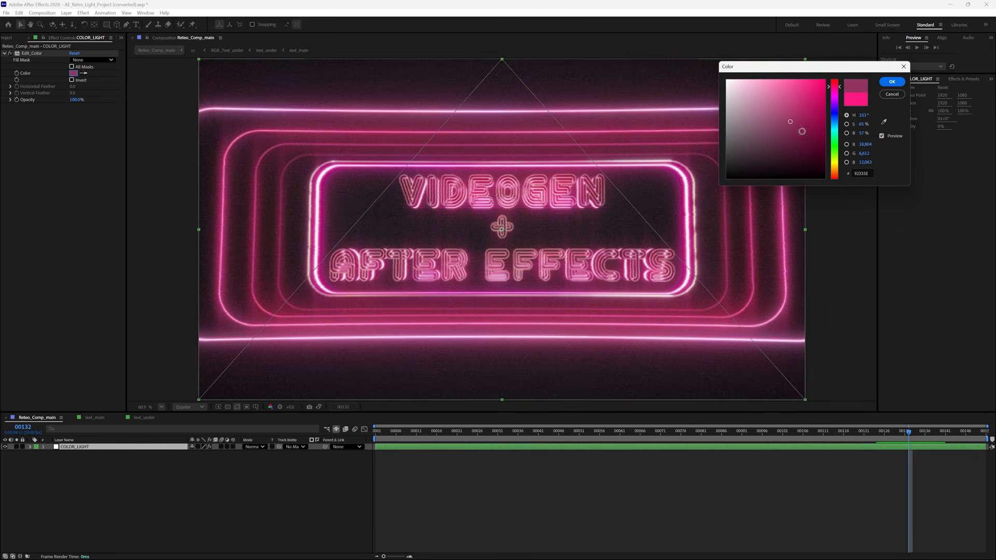
- Try out green, orange, magenta and purple hues for the neon light colour
click(834, 146)
click(811, 99)
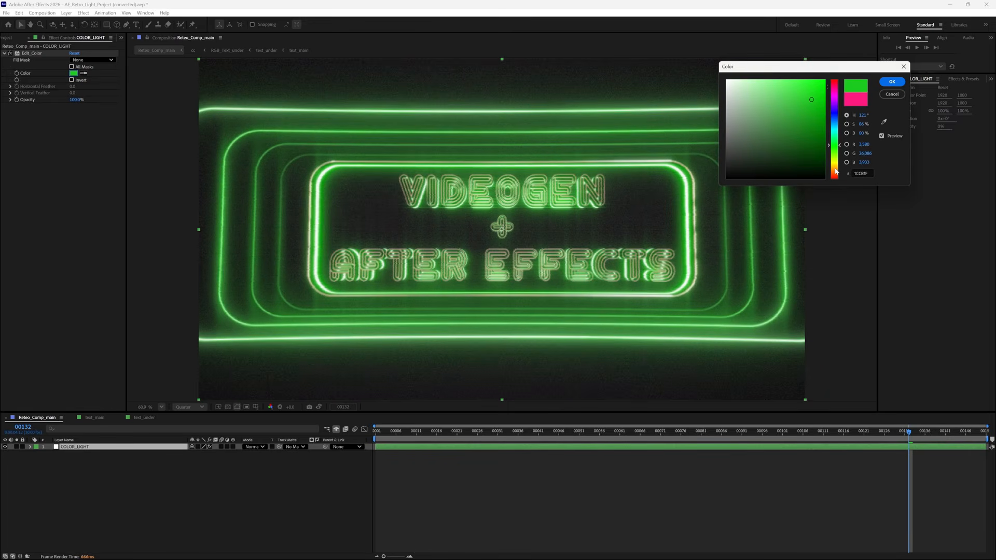
click(835, 169)
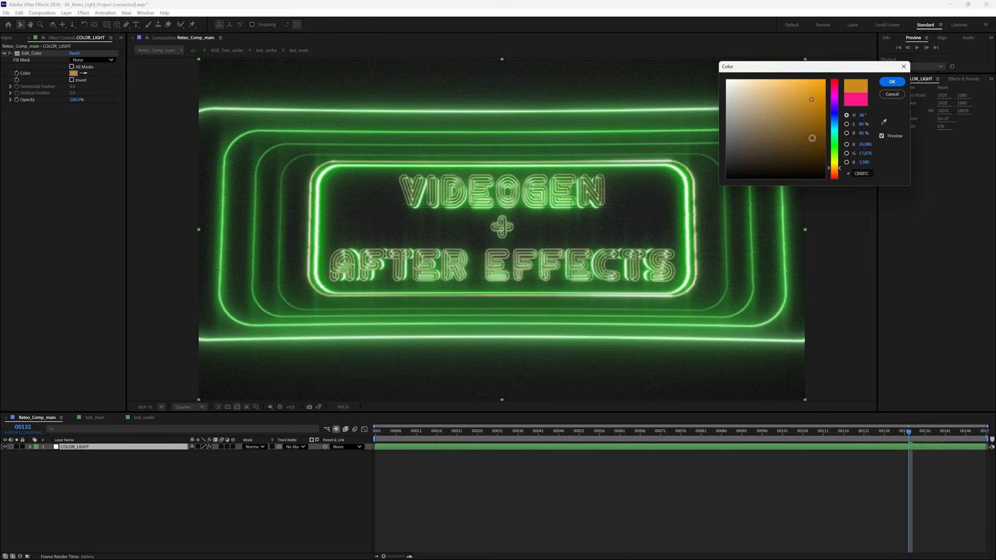
click(835, 154)
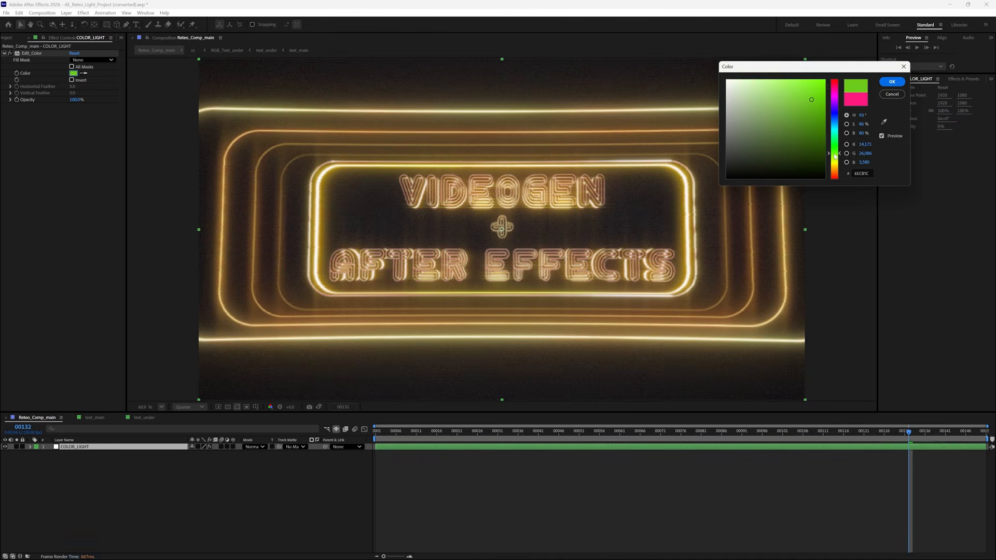
drag(835, 154, 837, 97)
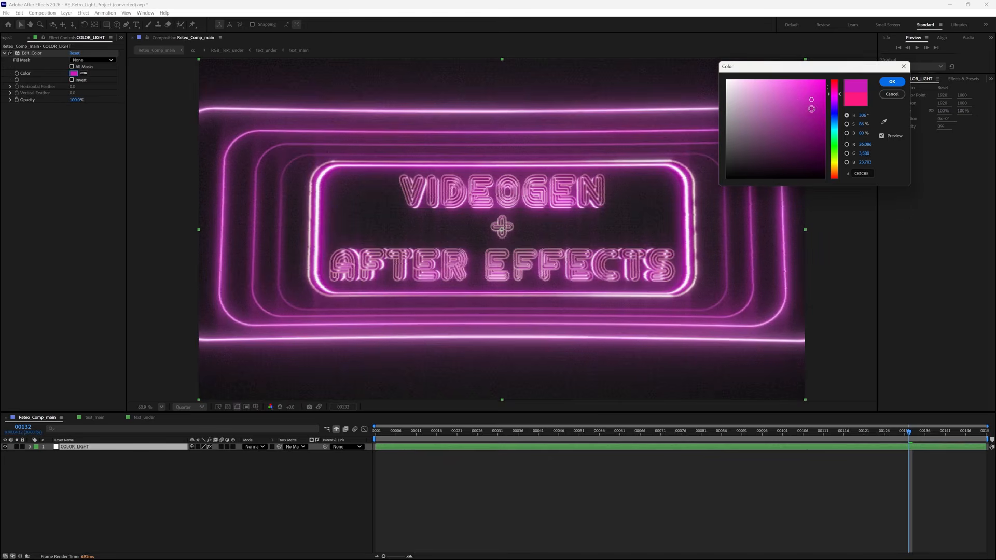
drag(816, 97, 818, 85)
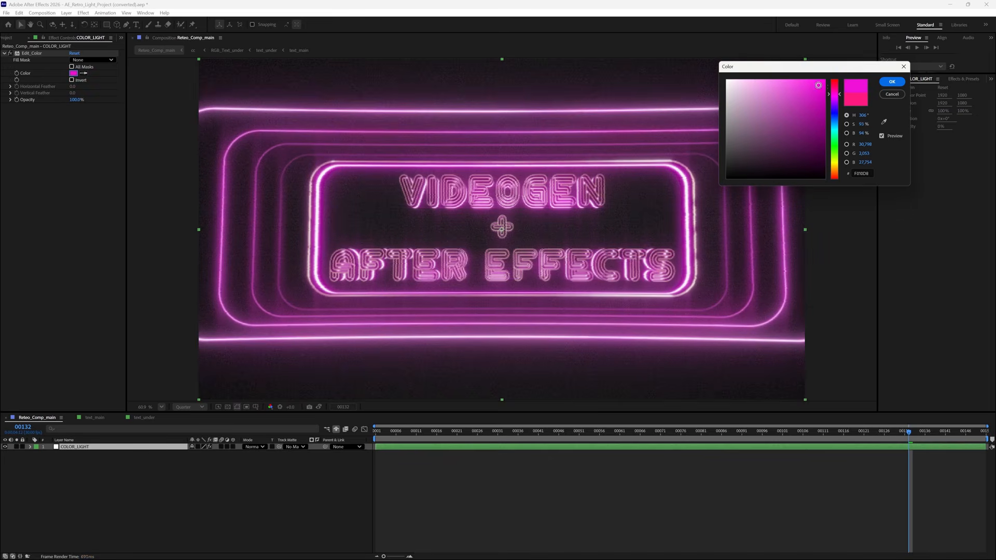
click(838, 102)
drag(838, 103, 837, 102)
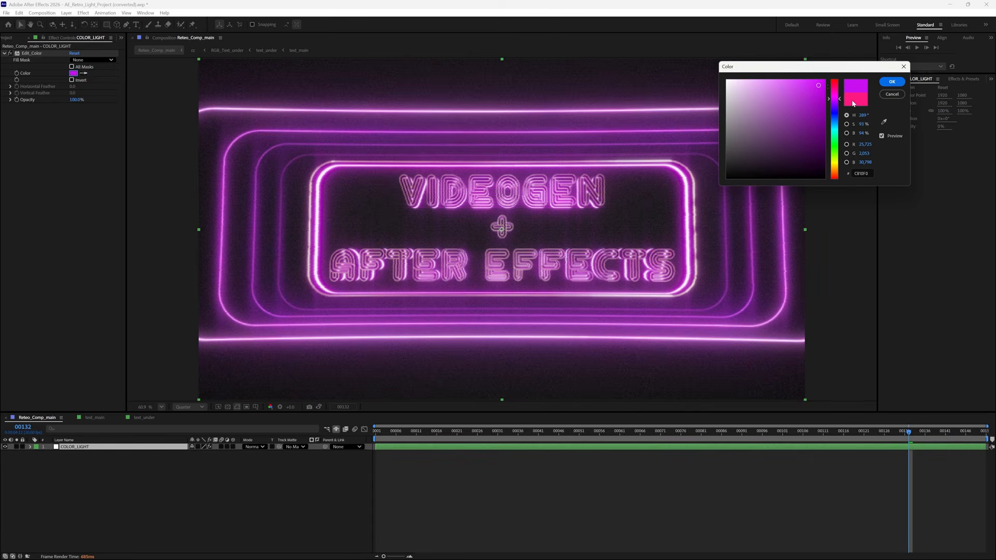
- Settle on magenta pink FF1ABC and apply it
click(857, 102)
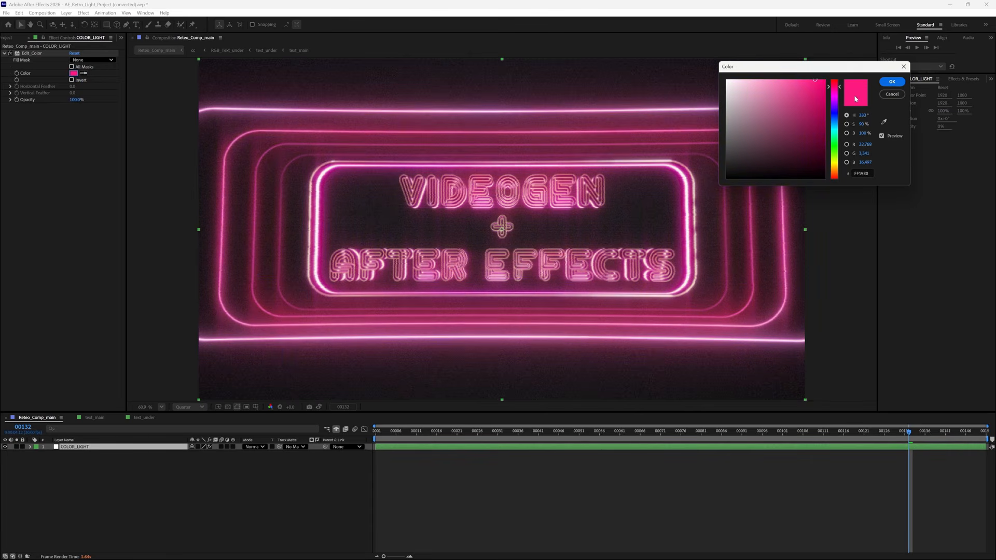
click(836, 92)
drag(837, 94, 836, 106)
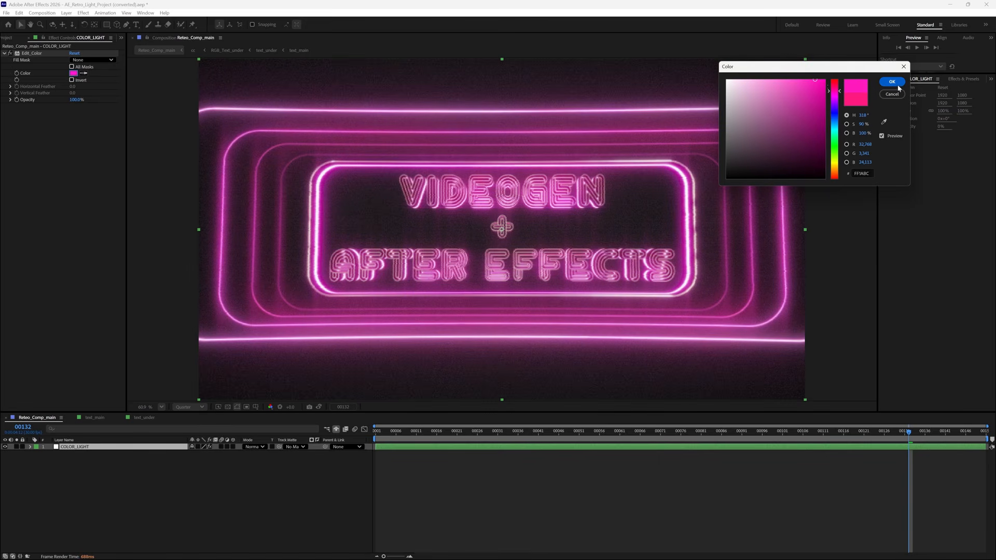
click(891, 82)
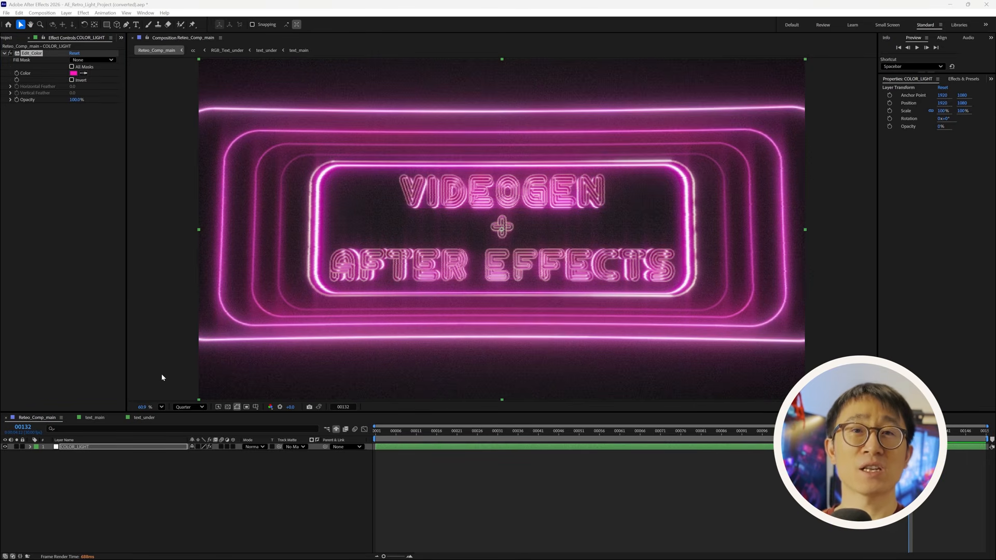
- Turn off the Shy layers switch to reveal all eleven layers, then select the [cc] layer
click(20, 13)
mouse_move(7, 13)
mouse_move(22, 128)
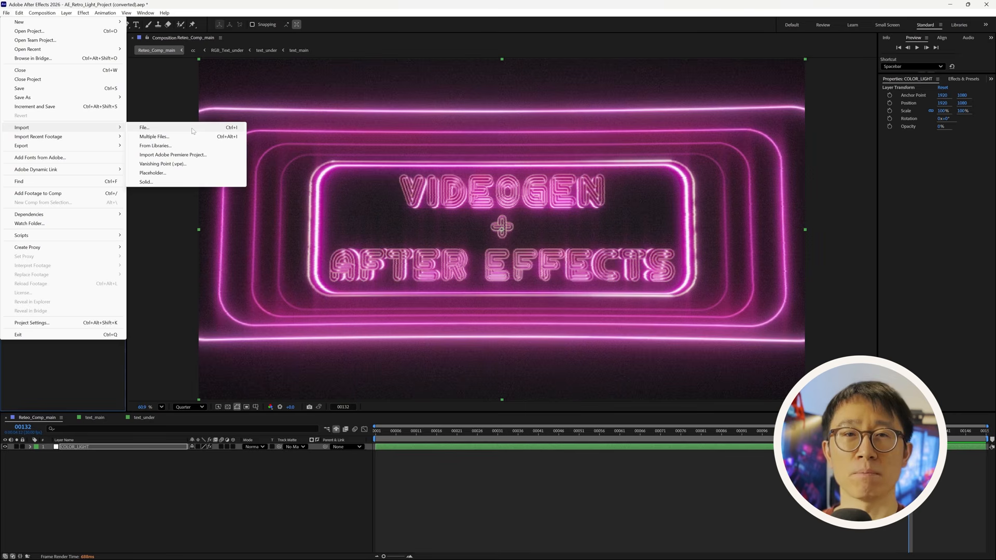
click(369, 121)
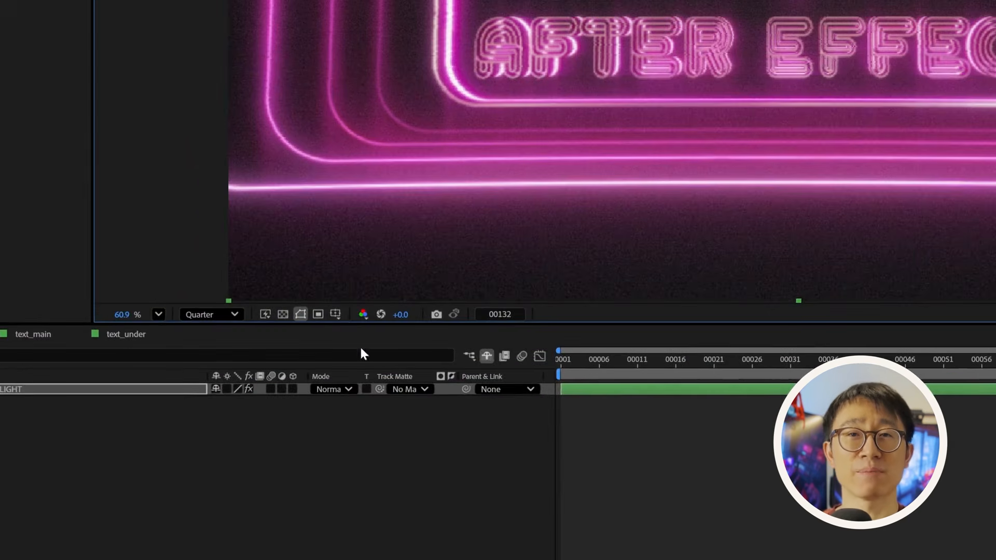
click(487, 357)
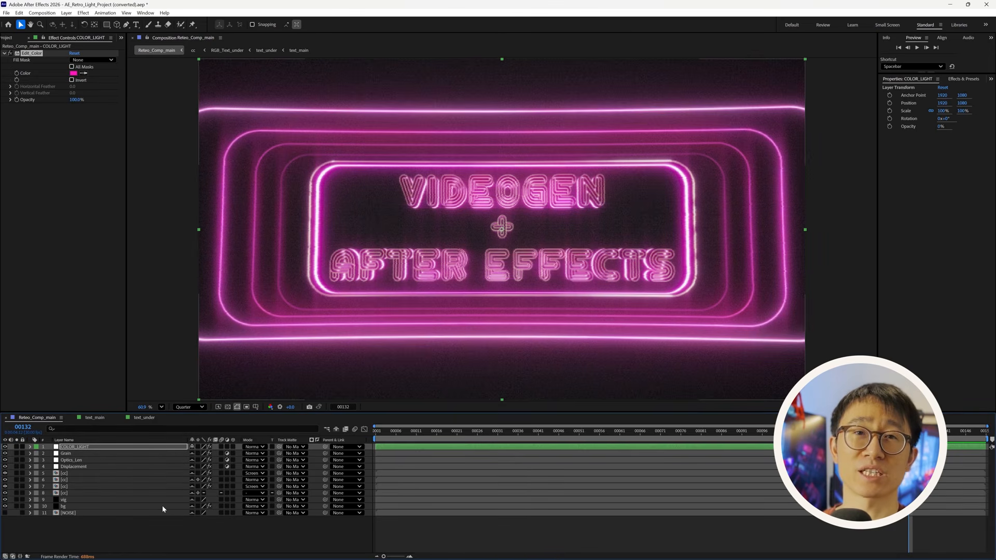
click(107, 522)
click(85, 474)
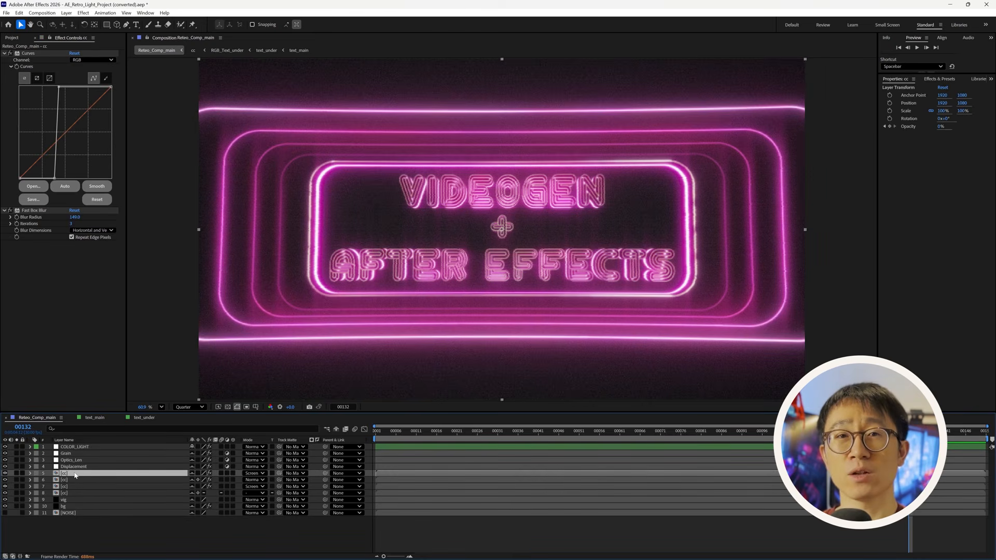
double_click(74, 474)
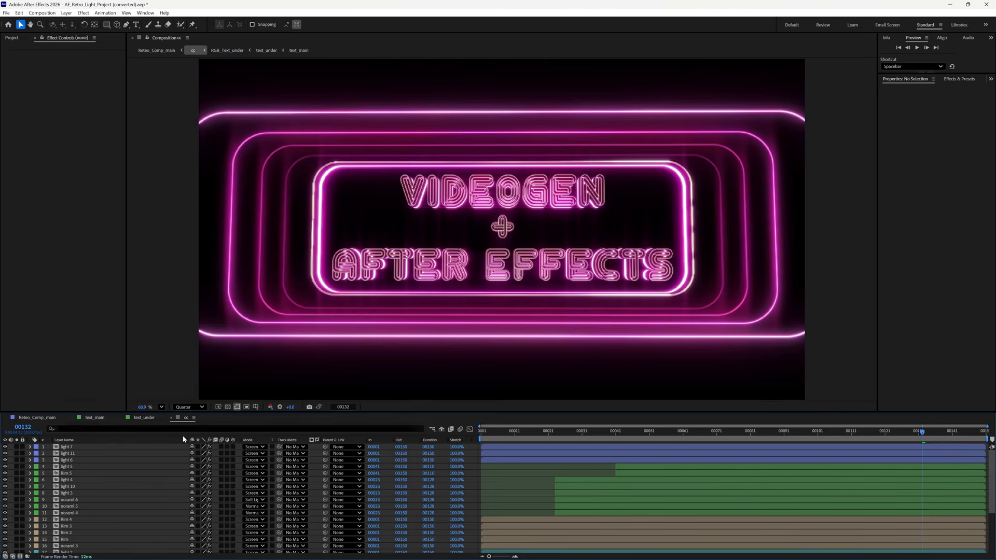
scroll(173, 479, down, 2)
scroll(172, 480, down, 2)
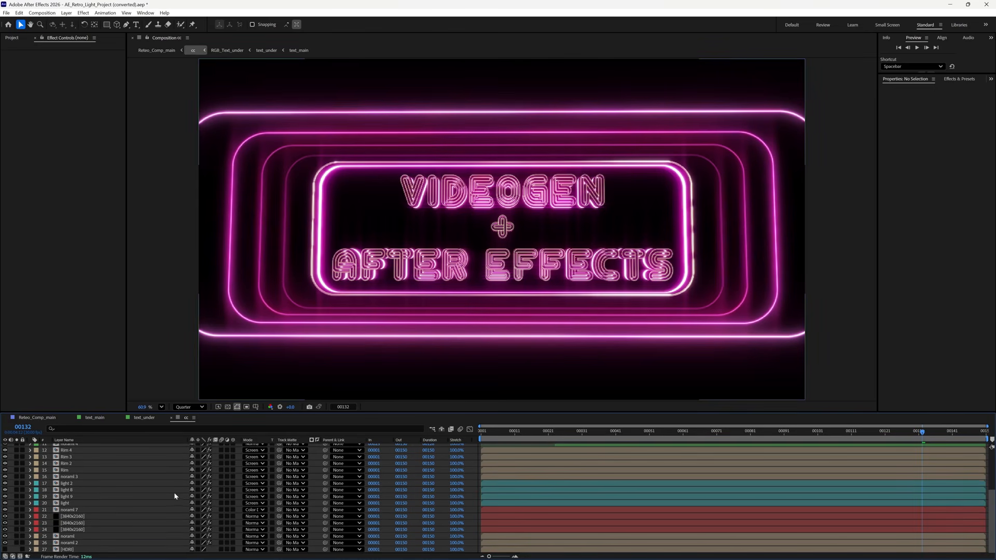
click(166, 503)
scroll(165, 497, up, 4)
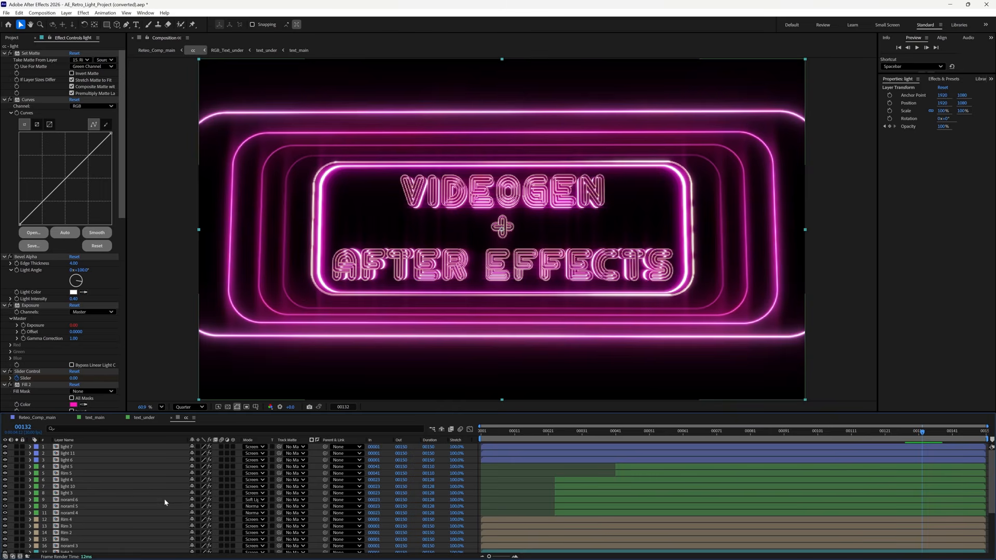
click(86, 453)
click(92, 460)
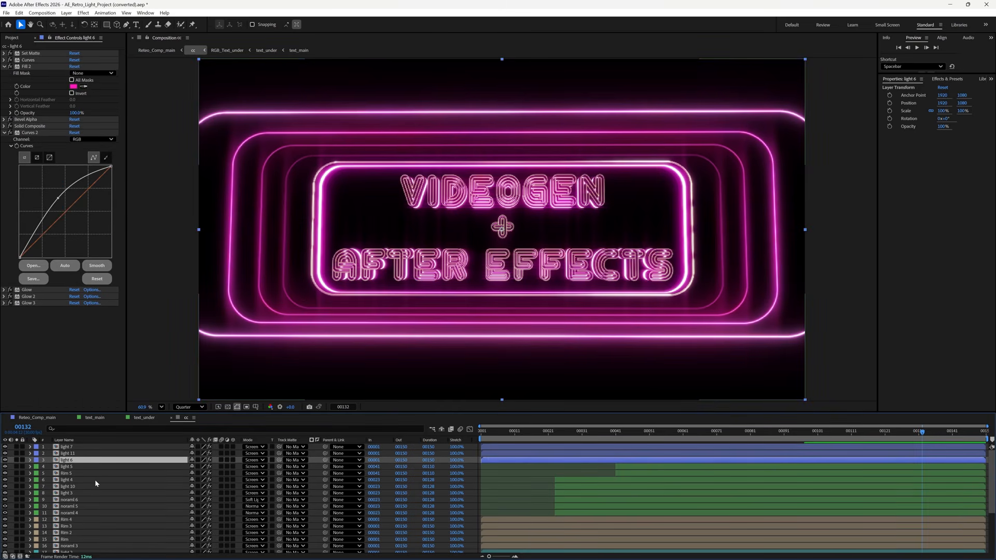
click(95, 481)
click(97, 499)
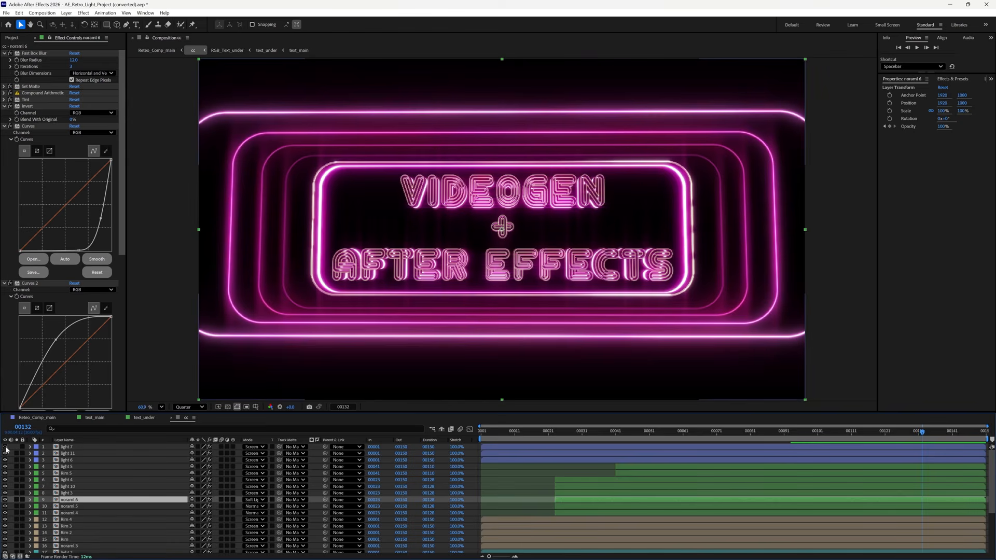
click(6, 447)
click(5, 455)
click(5, 453)
click(5, 460)
click(5, 460)
click(77, 466)
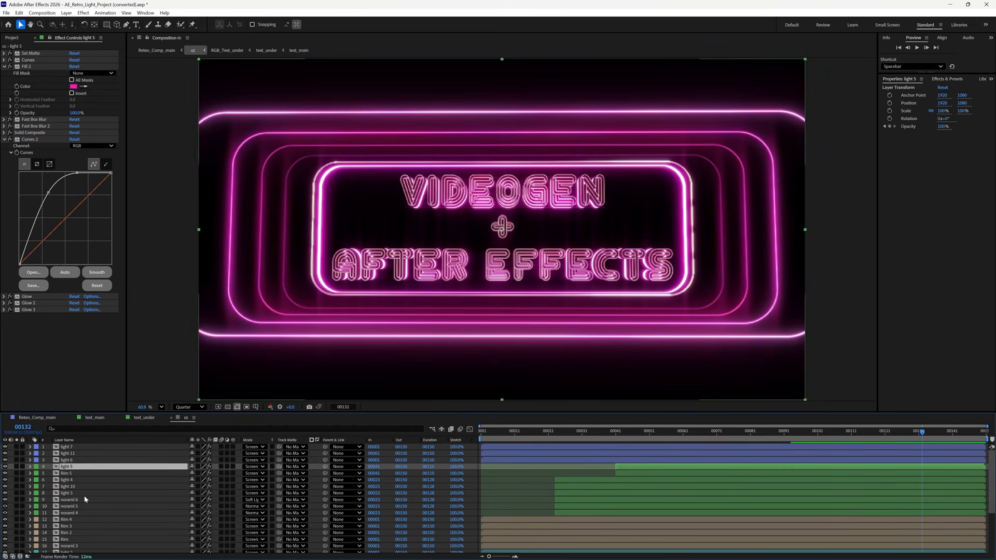
click(84, 494)
shift+click(86, 447)
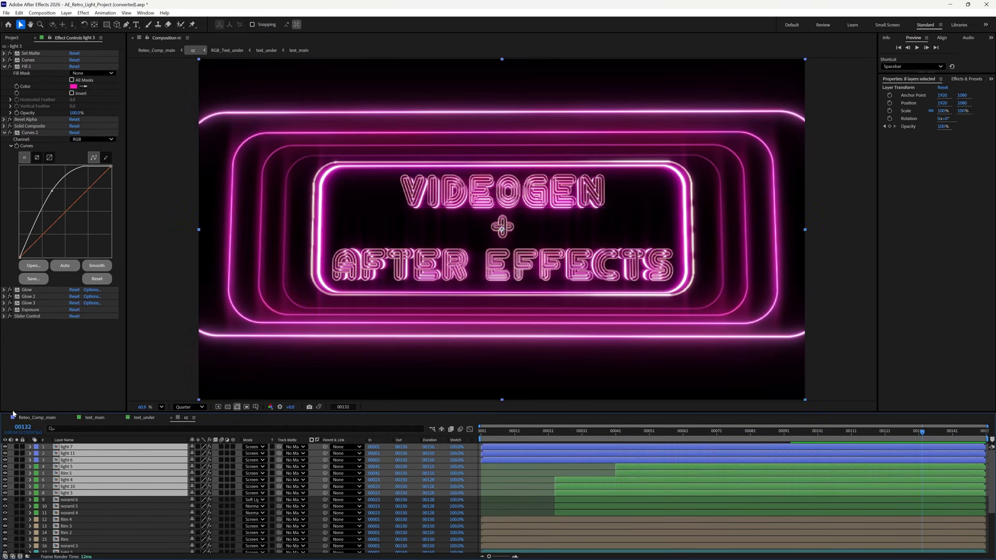
click(4, 447)
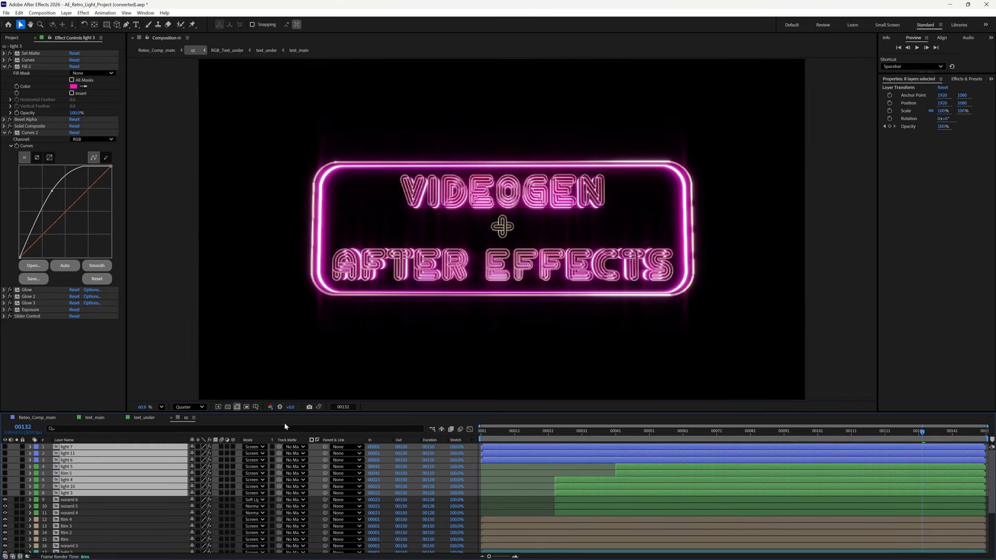
click(5, 448)
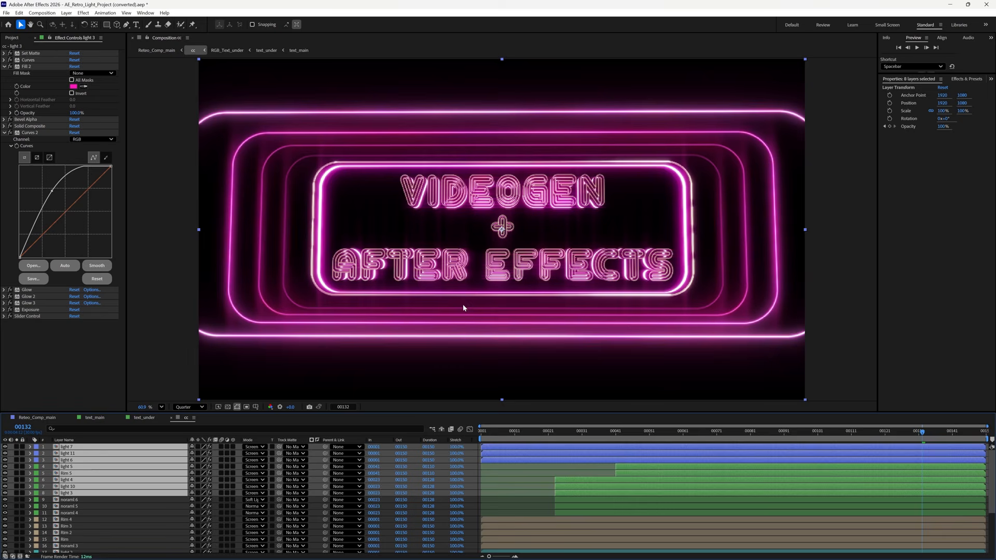
scroll(173, 457, down, 2)
scroll(172, 455, down, 1)
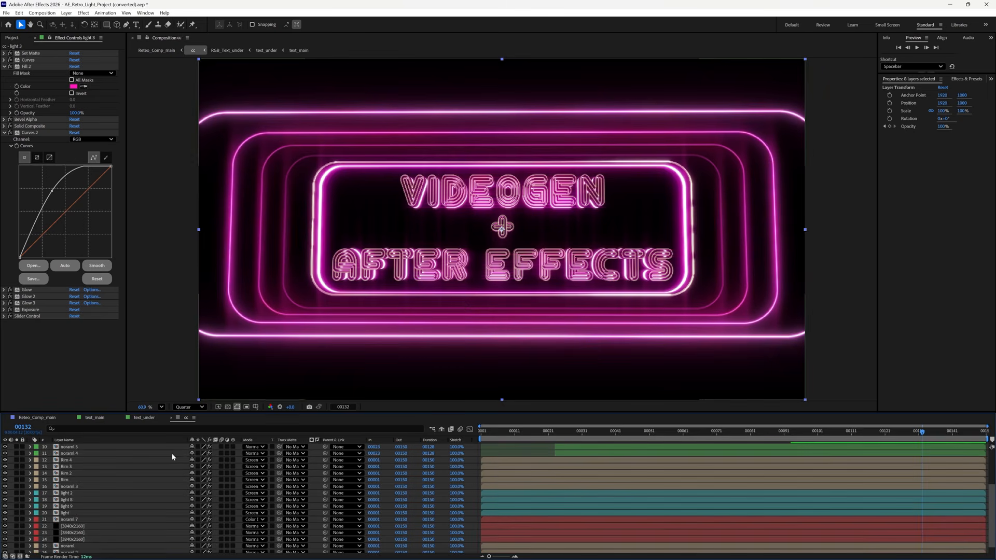
scroll(132, 477, down, 1)
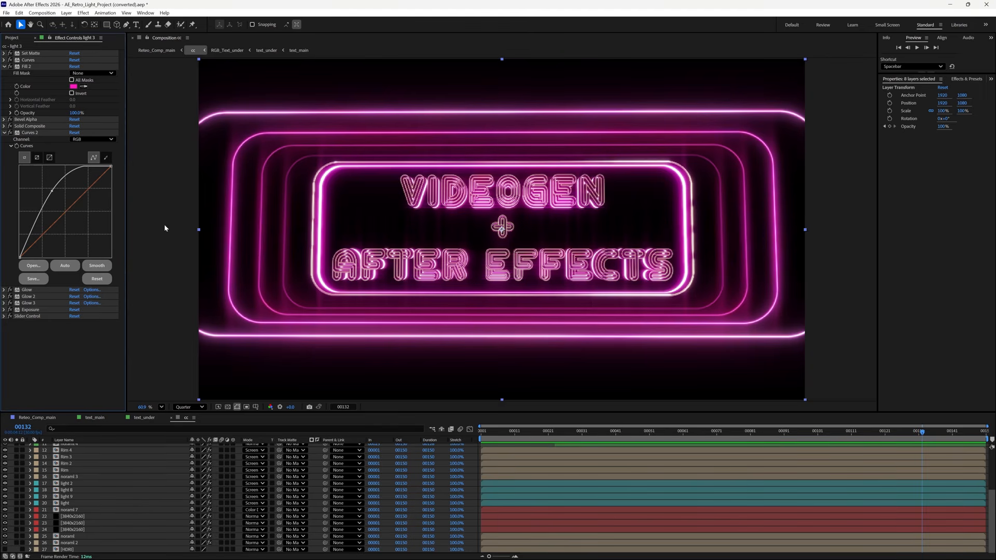
- Drag AI_Video_AE.mp4 (1920×1080, 24 fps) from Explorer into the Project panel
click(7, 14)
mouse_move(103, 128)
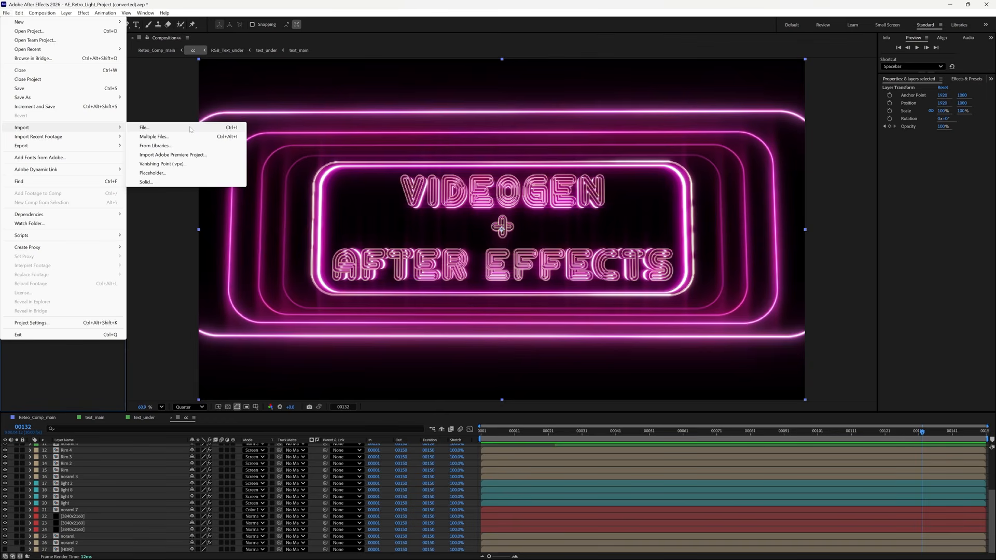
click(161, 237)
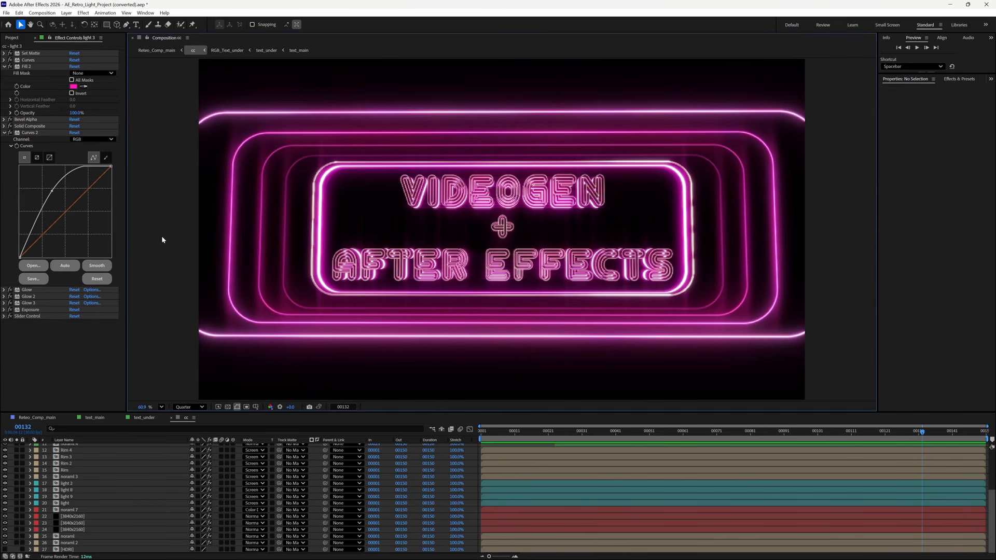
click(11, 38)
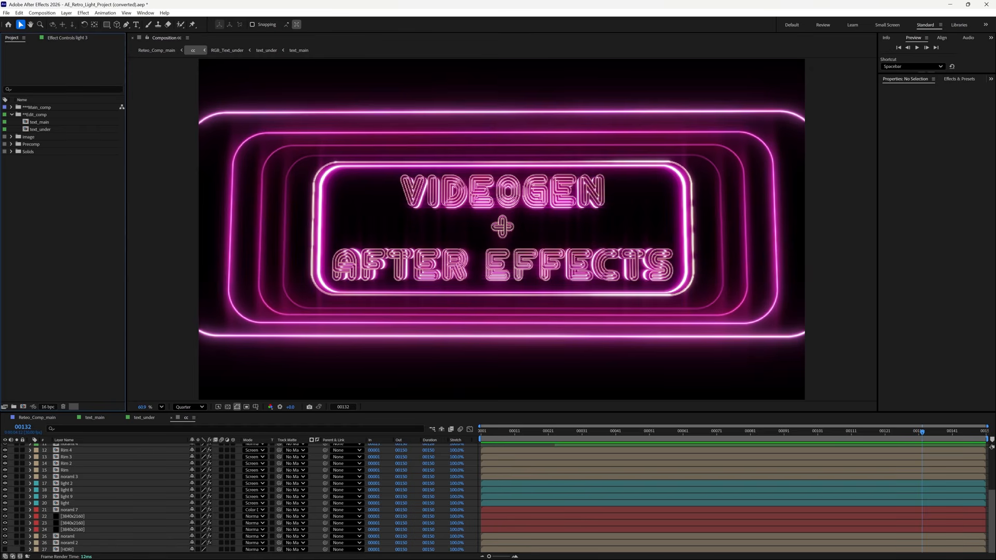
key(alt+Tab)
key(alt+Tab)
drag(1, 304, 60, 190)
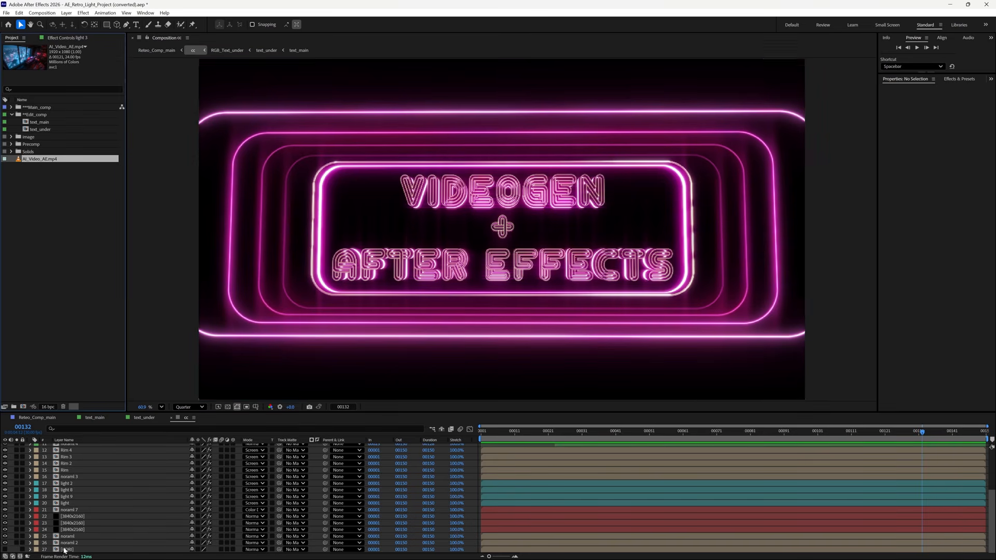
scroll(123, 502, up, 3)
scroll(125, 502, down, 3)
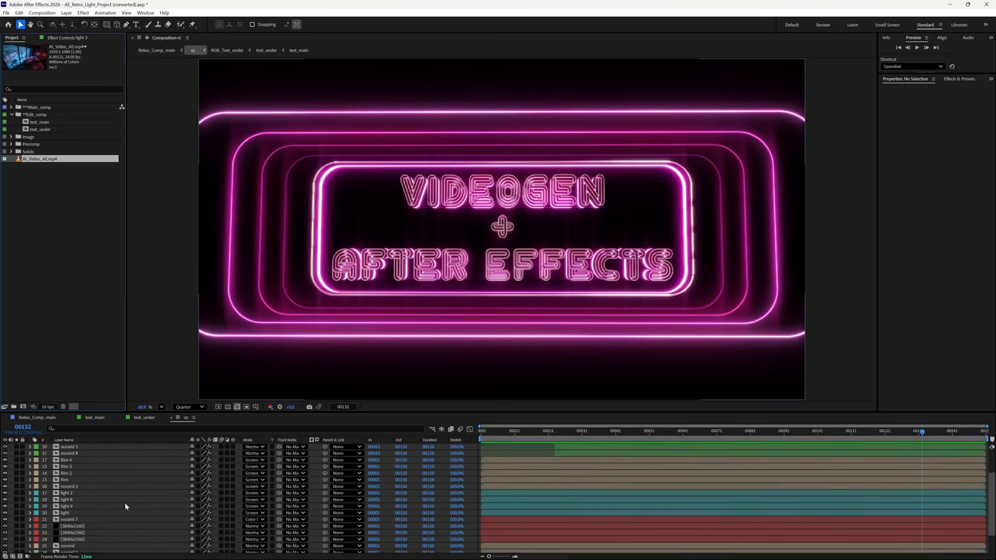
- Place AI_Video_AE.mp4 as layer 28 at the bottom of the cc comp and preview it
drag(260, 414, 264, 313)
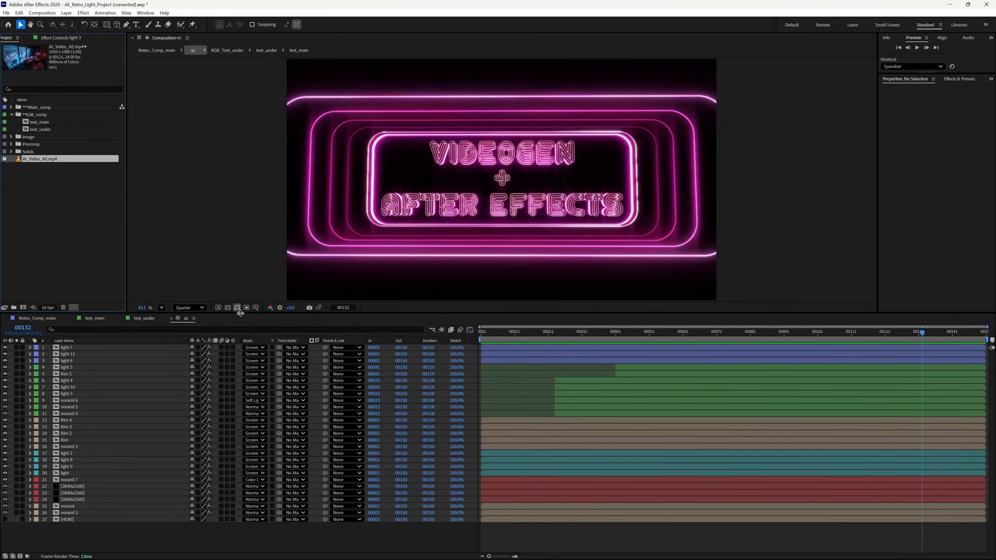
click(120, 529)
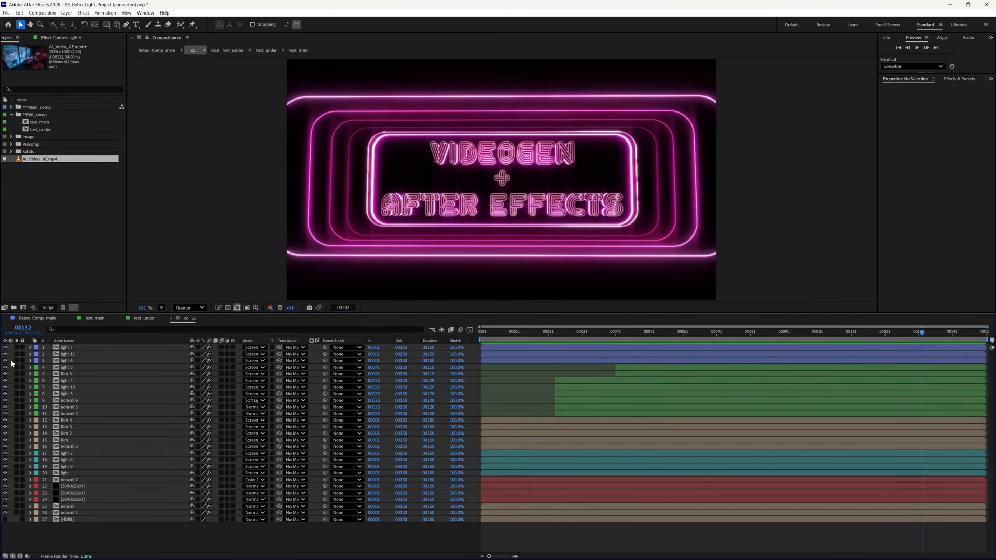
click(52, 180)
drag(45, 160, 107, 539)
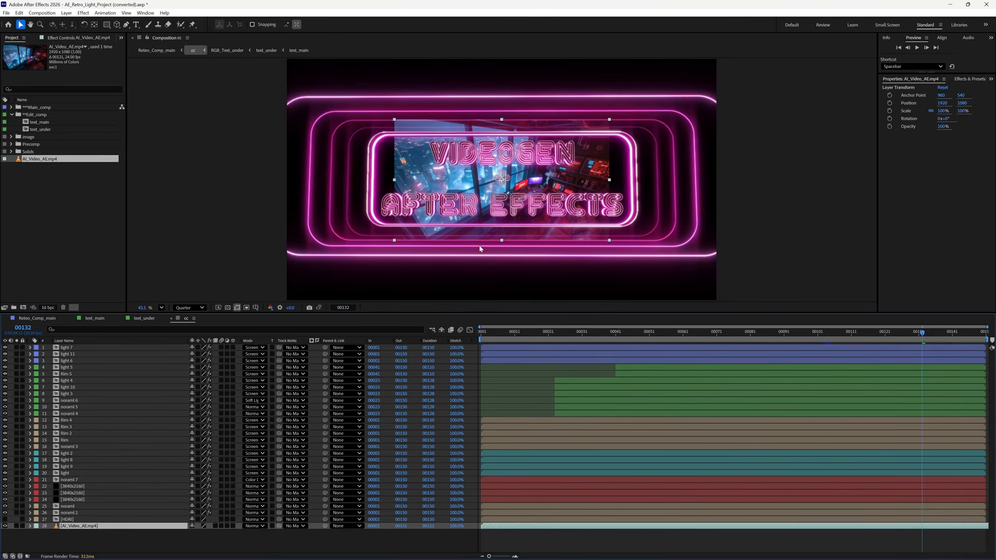
click(493, 334)
key(space)
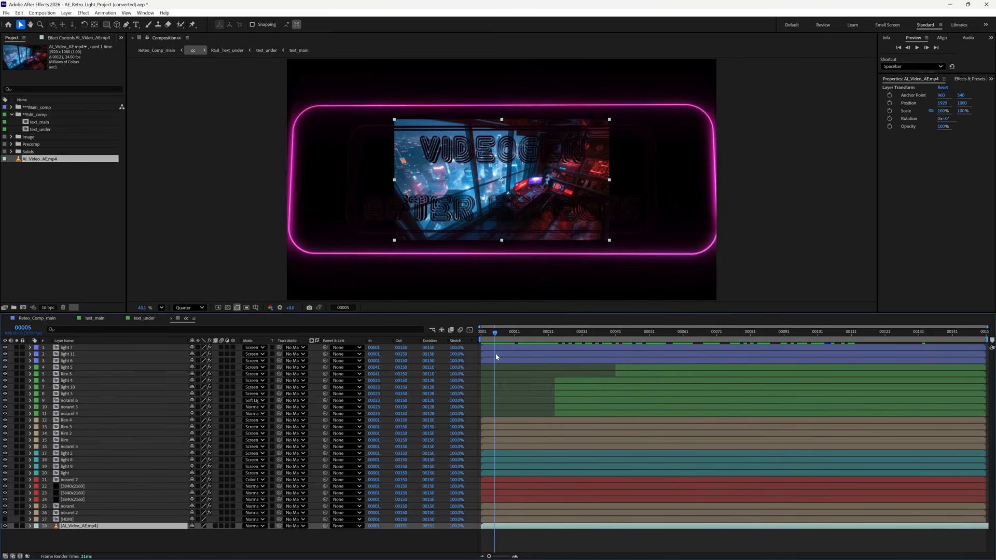
key(space)
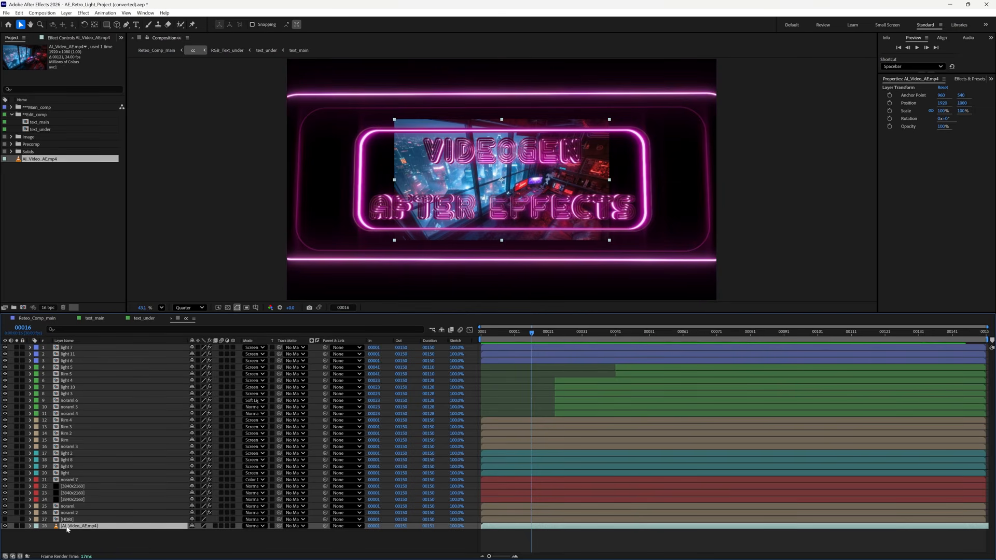
- Try enlarging the video layer's Scale, undo back to 100%, and bring up Effects & Presets
click(29, 526)
click(37, 533)
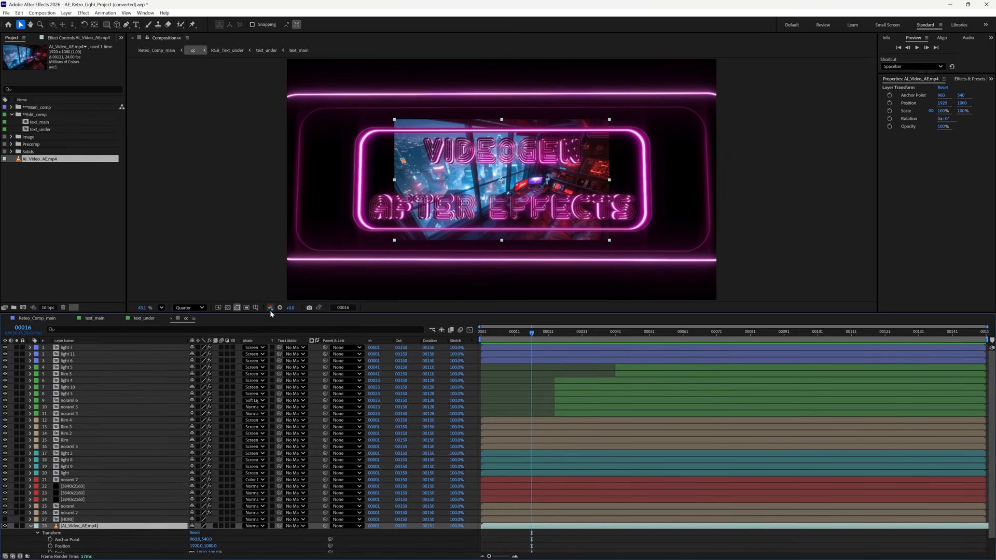
drag(278, 318, 279, 279)
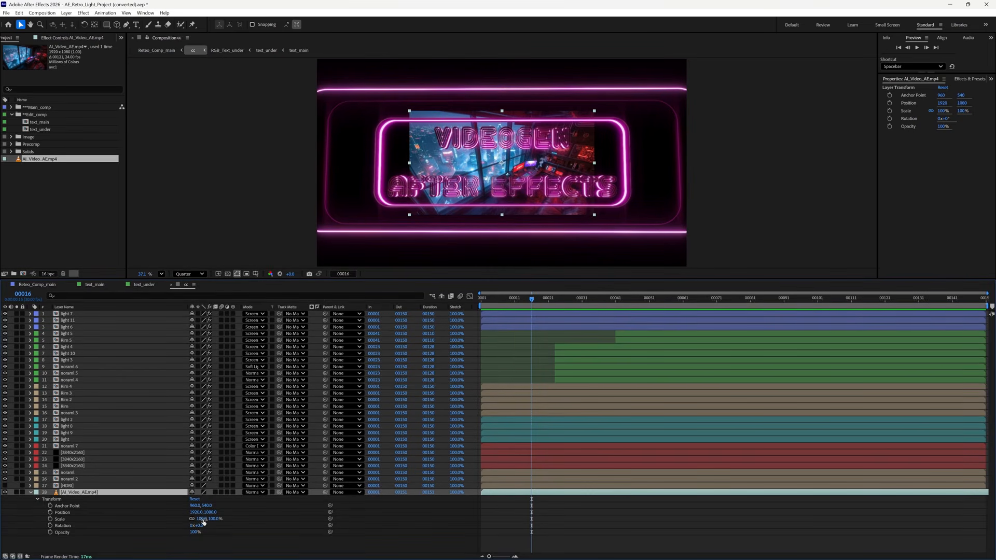
drag(202, 518, 239, 516)
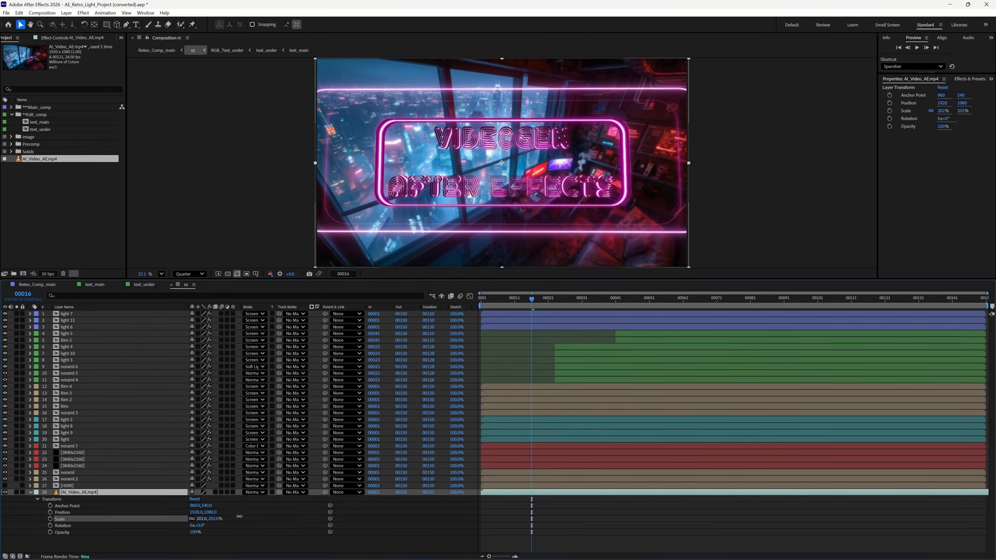
key(Return)
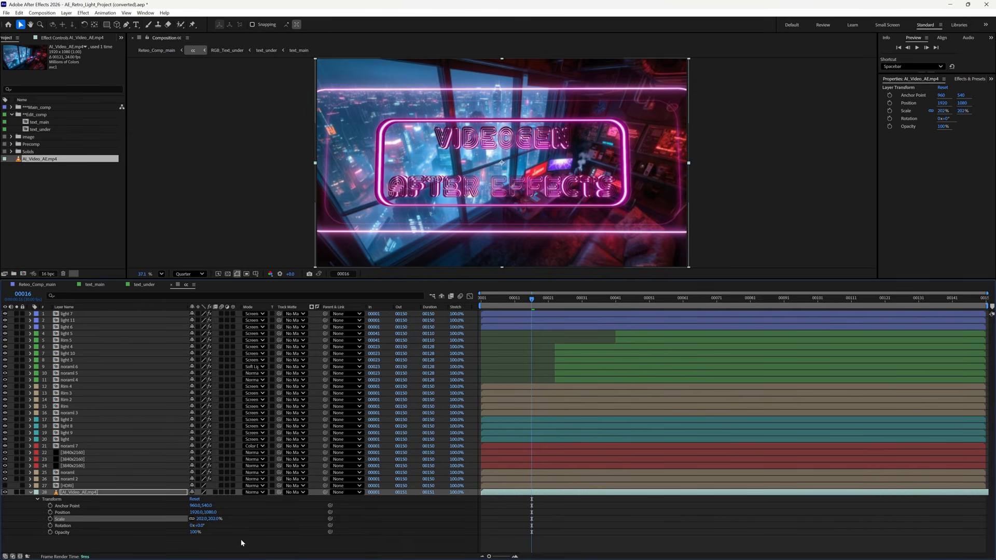
key(ctrl+z)
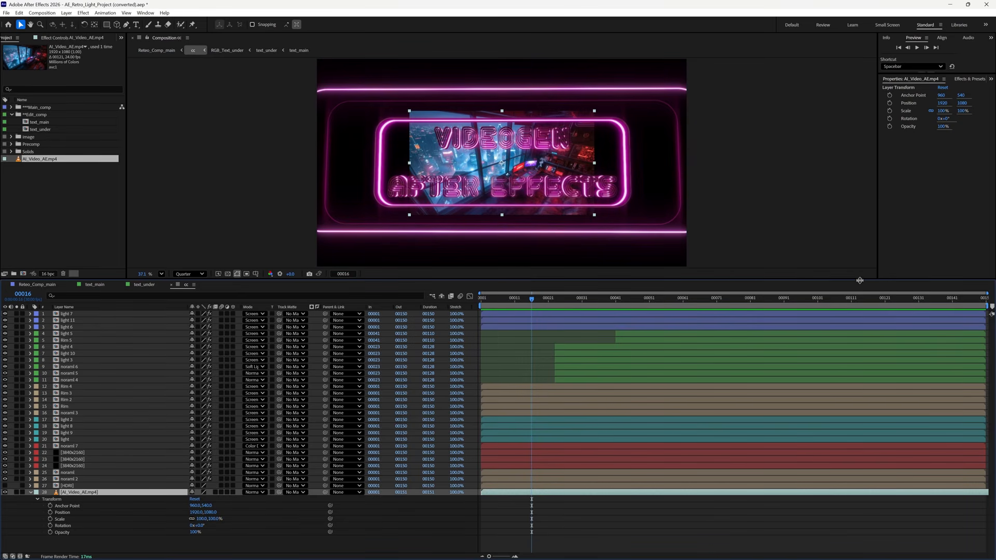
drag(861, 280, 858, 353)
click(971, 79)
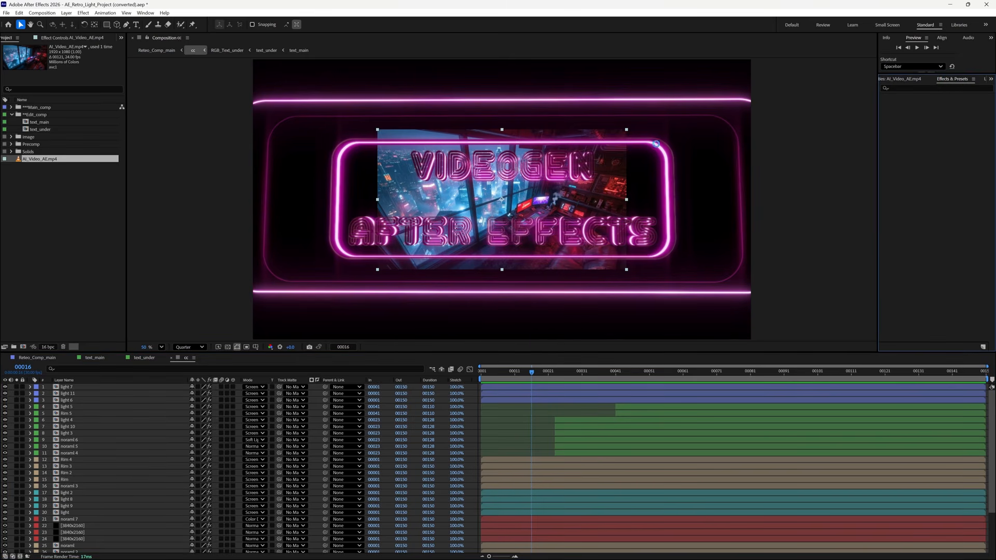
- Search 'scale' and apply Distort > Detail-preserving Upscale to the AI_Video_AE.mp4 layer
click(149, 14)
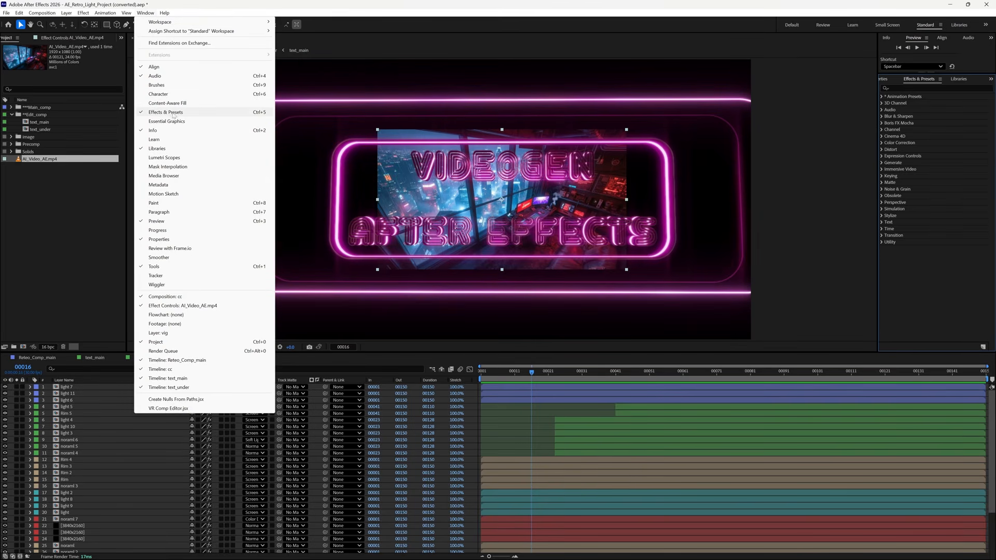
click(937, 97)
click(900, 88)
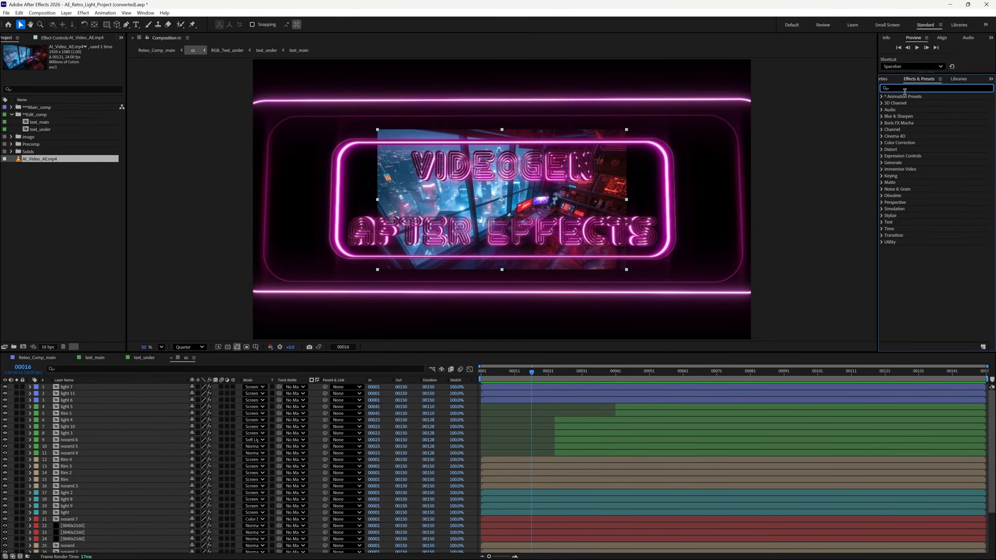
text(scale)
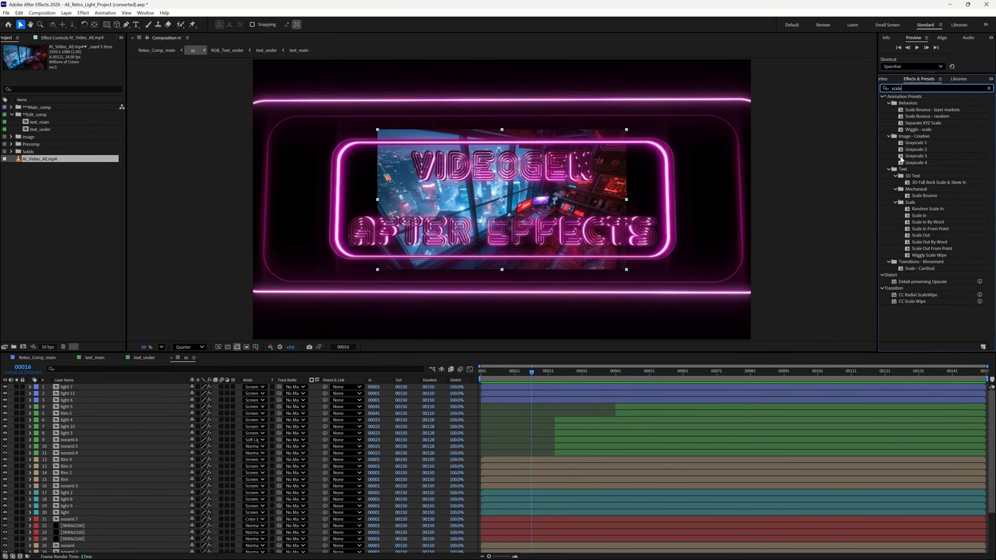
click(919, 283)
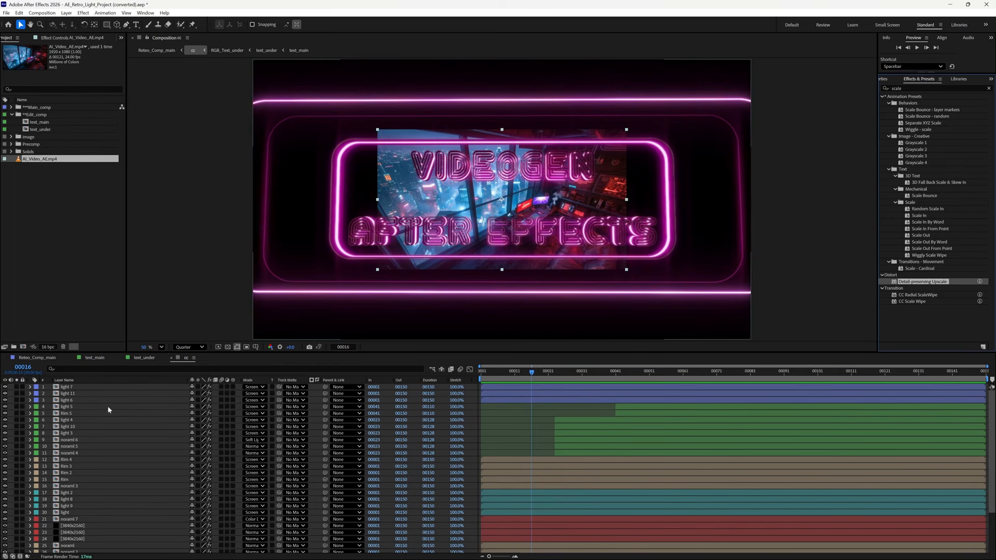
scroll(102, 513, down, 3)
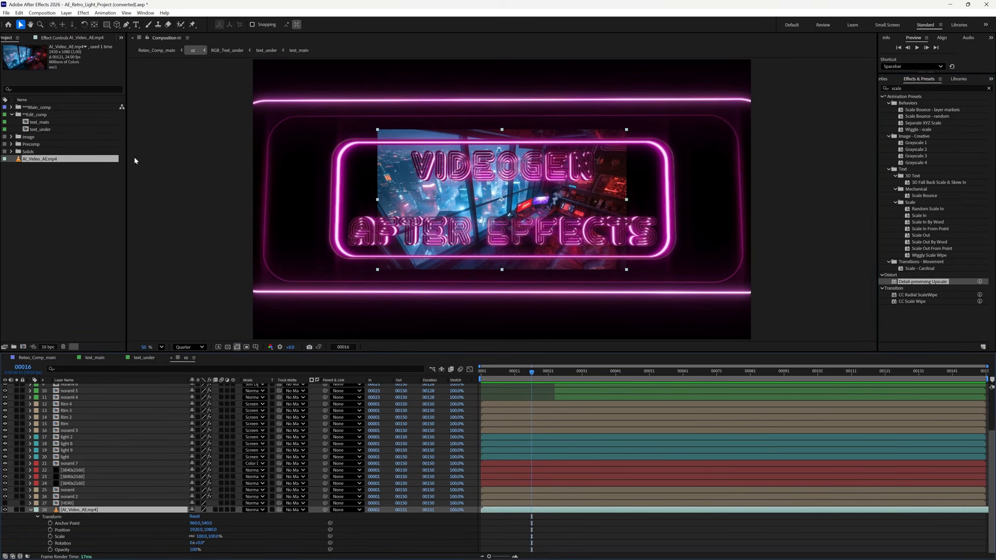
click(67, 38)
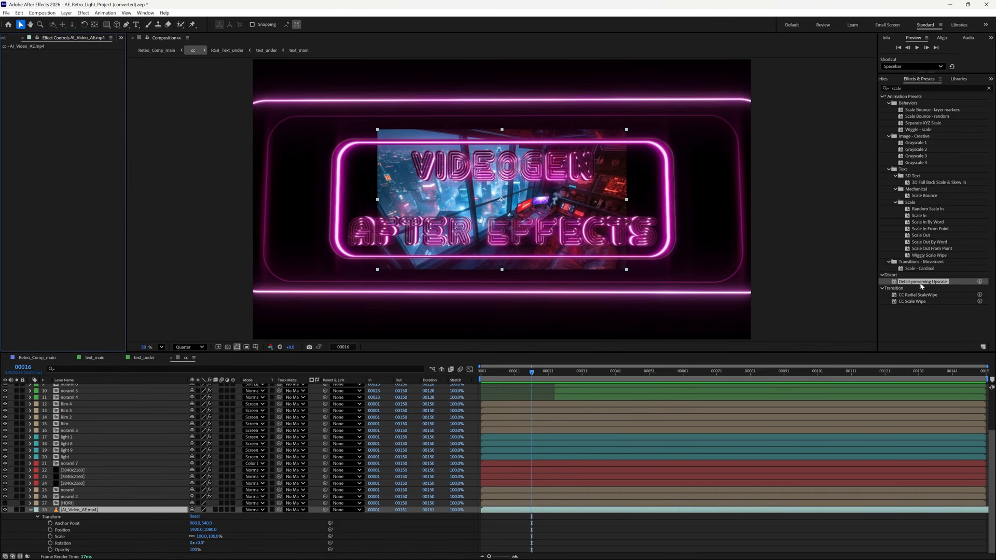
drag(922, 282, 151, 141)
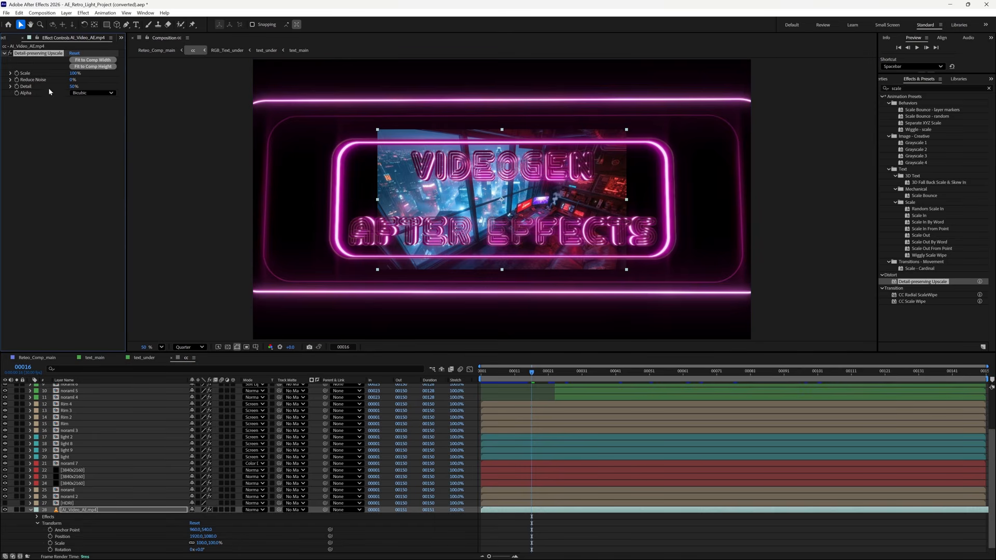
- Raise Detail-preserving Upscale's Scale and use Fit to Comp Height to reach 200%
drag(75, 75, 128, 92)
click(99, 67)
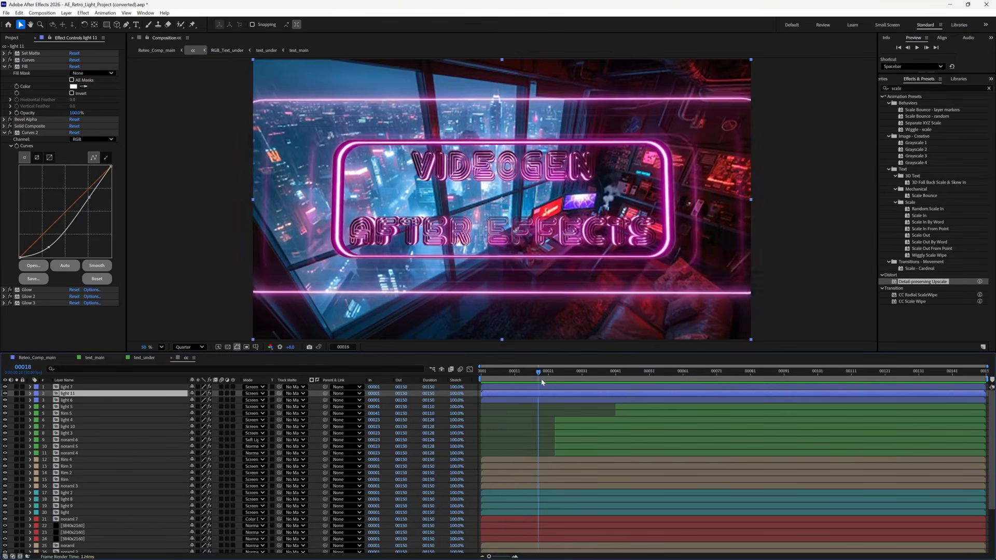
- Move the playhead to frame 00057 and select light 7 together with layers 1–4
drag(565, 383, 645, 388)
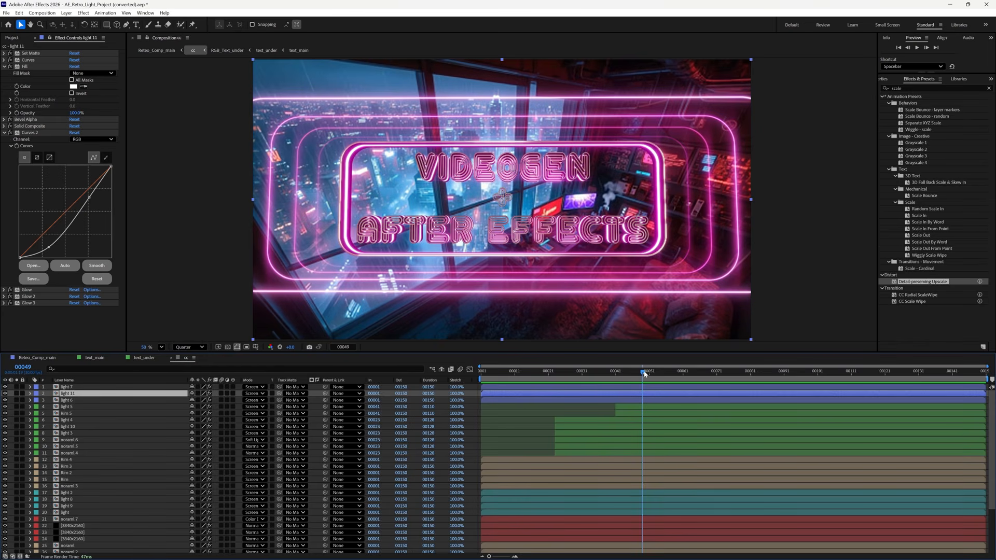
drag(645, 373, 672, 378)
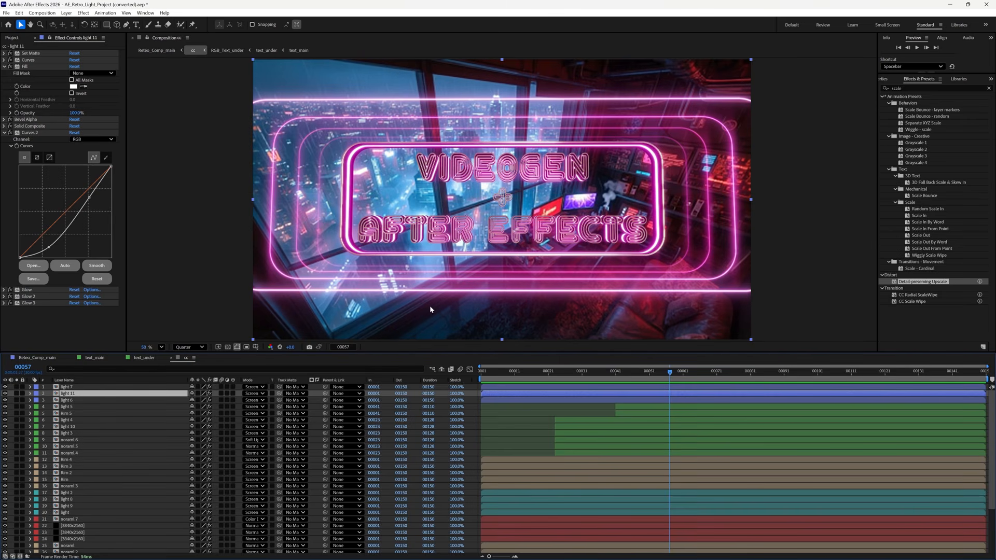
click(113, 387)
shift+click(114, 406)
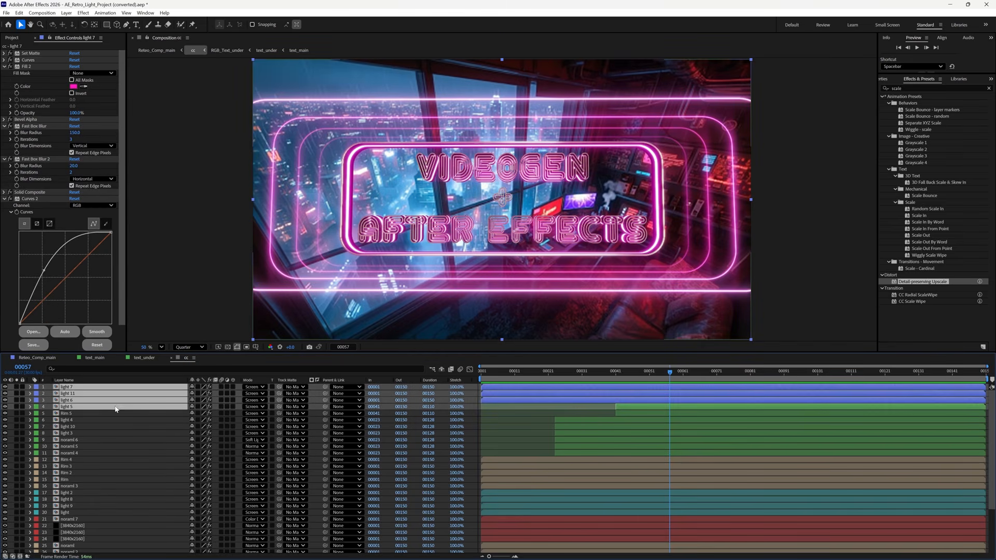
click(6, 388)
click(6, 388)
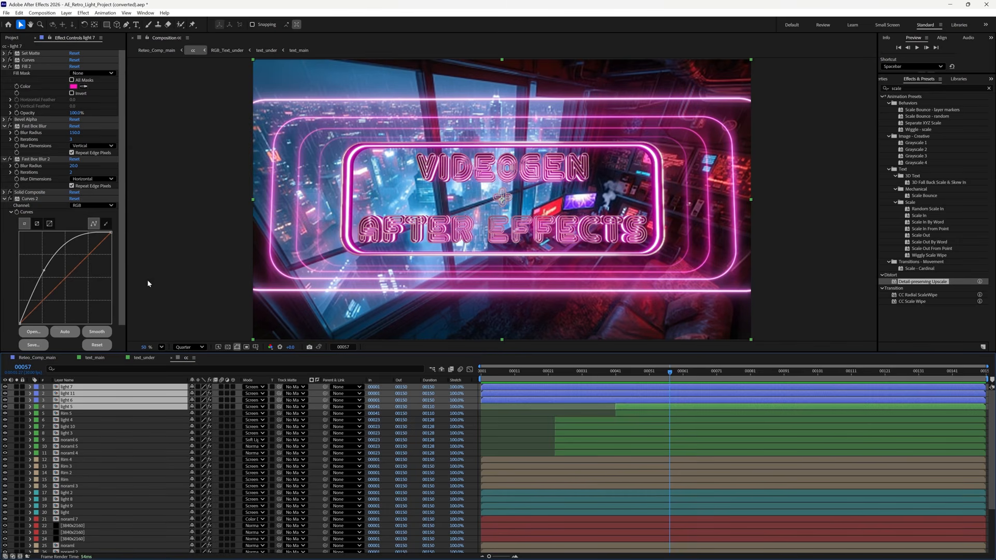
click(106, 388)
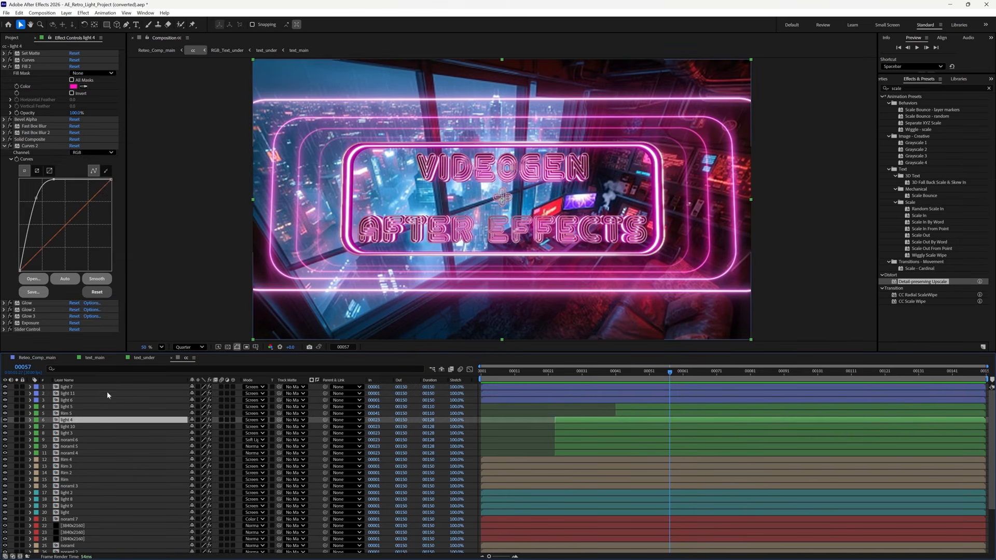
click(4, 387)
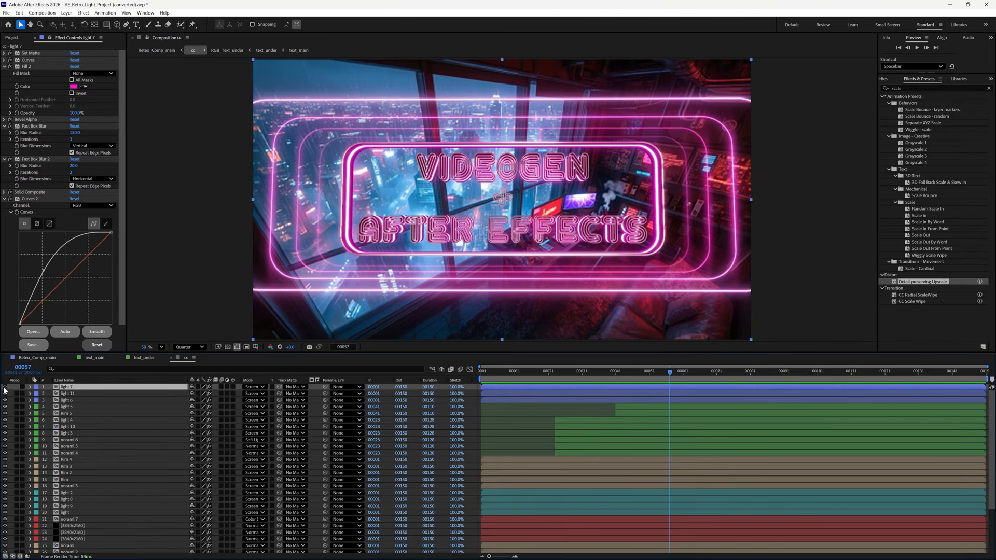
click(4, 387)
- Enlarge the Composition viewer and toggle light 7 and light 11 off and on to compare their glow
drag(533, 353, 529, 417)
click(4, 452)
click(5, 453)
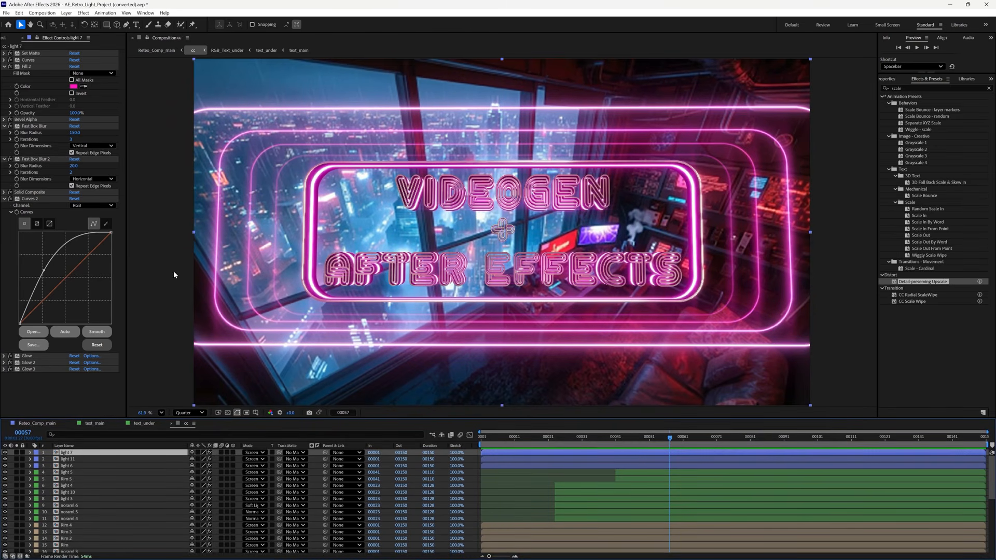
click(92, 460)
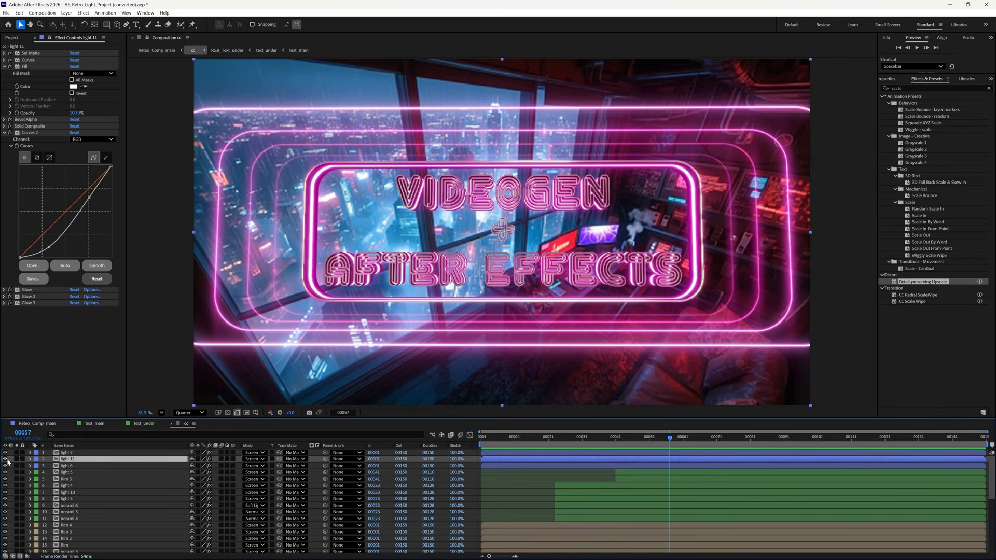
click(5, 459)
click(5, 460)
- Toggle light 6 off and on to compare, then expand light 7's properties
click(65, 466)
click(5, 466)
click(6, 465)
click(5, 466)
click(5, 466)
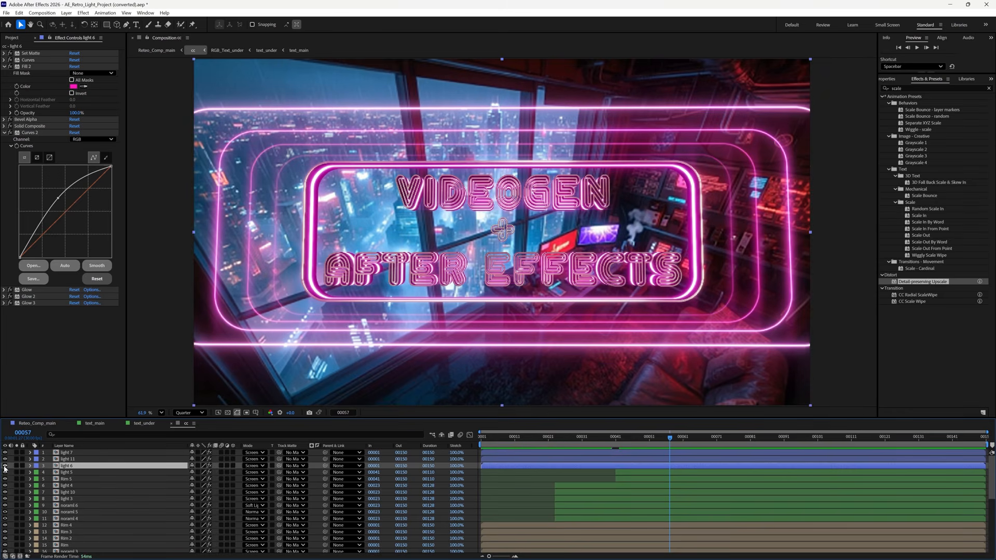
click(99, 453)
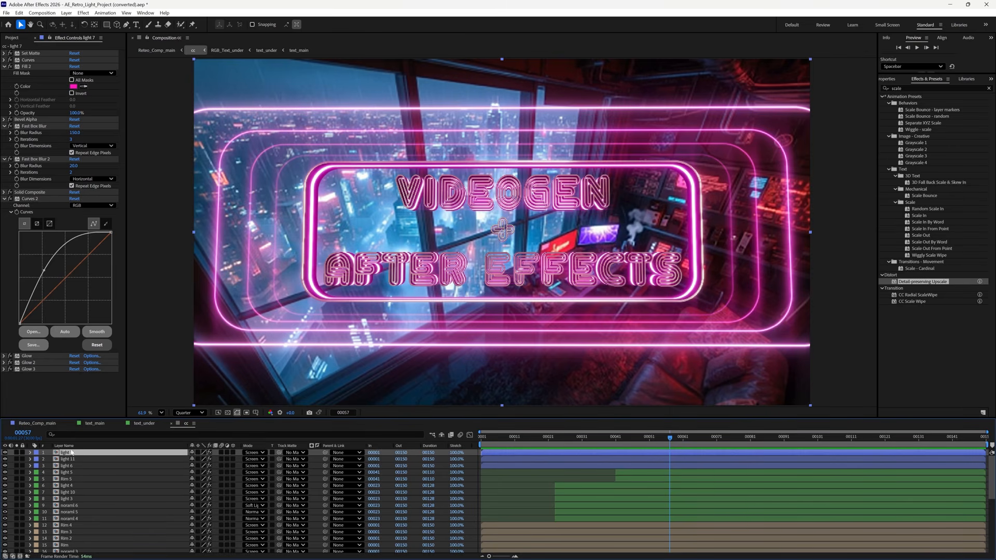
click(29, 452)
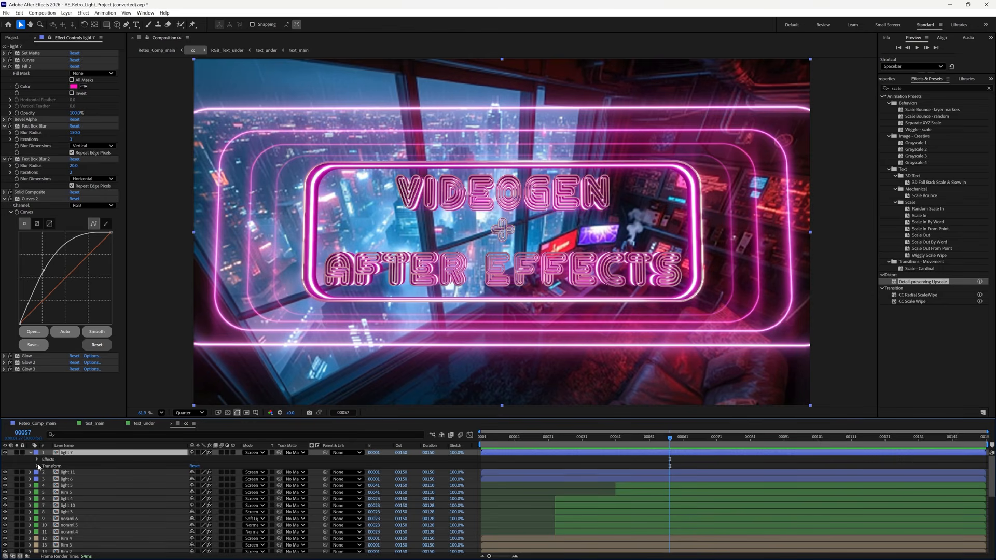
- Lower light 7's Transform opacity to dim its frame
click(38, 465)
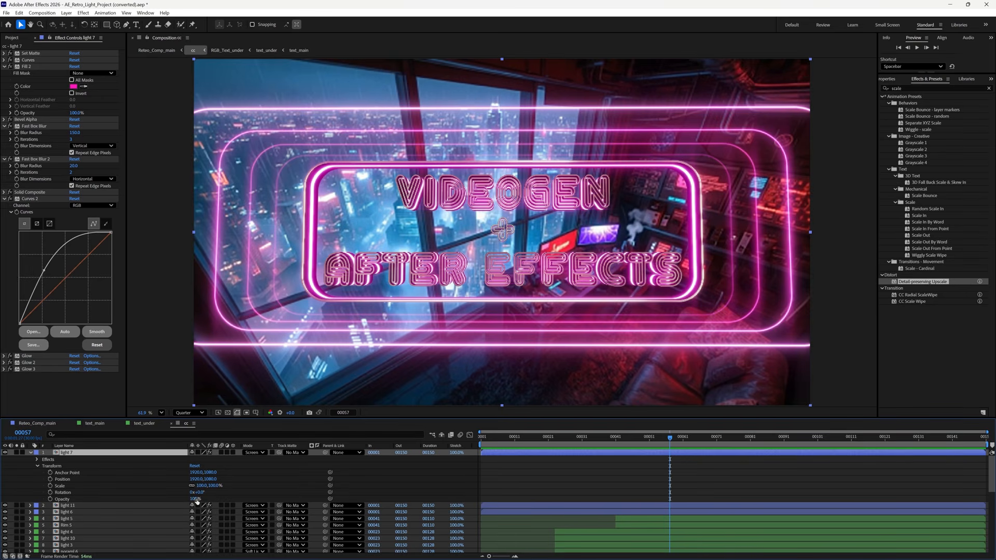
drag(196, 499, 178, 499)
drag(106, 491, 143, 496)
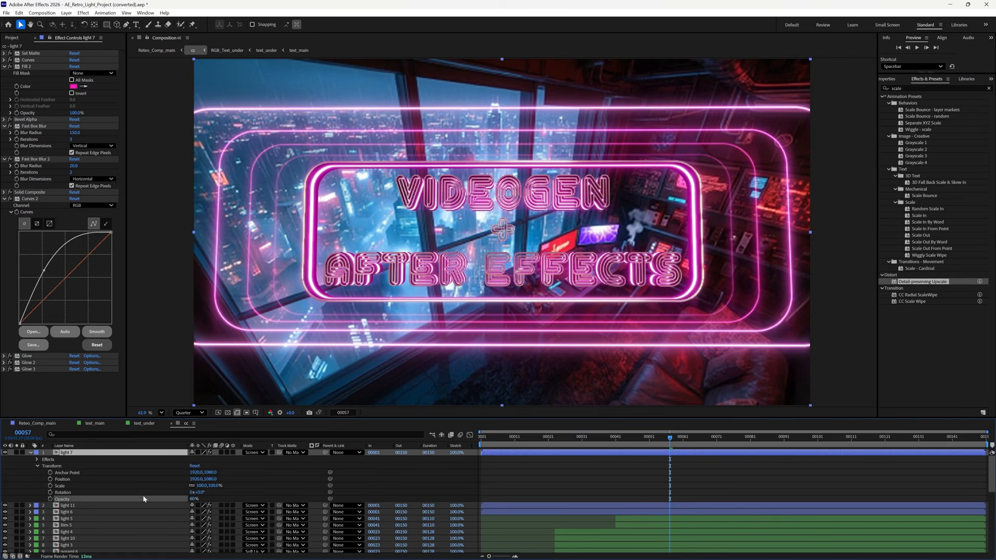
click(31, 452)
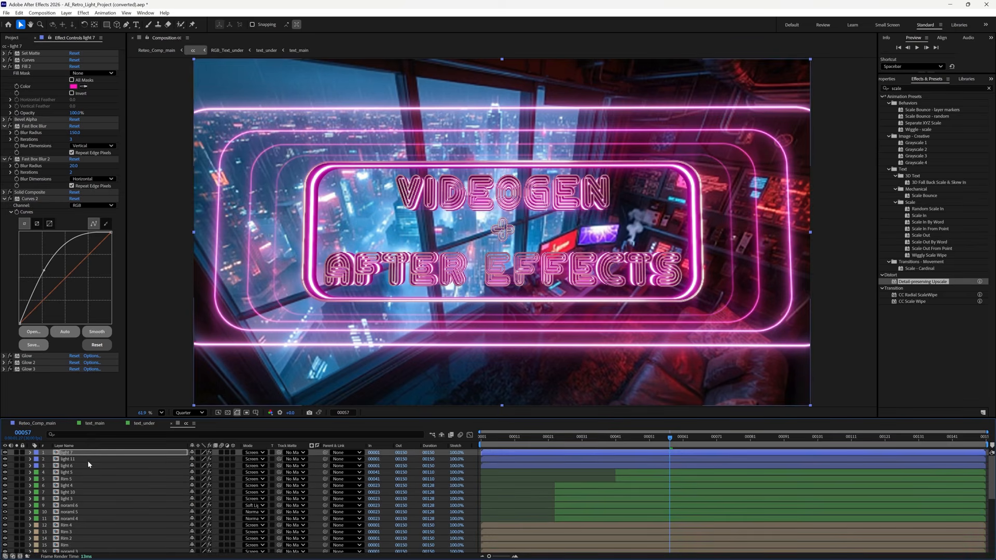
- Reduce light 11's Transform opacity to 85%
click(78, 460)
click(30, 459)
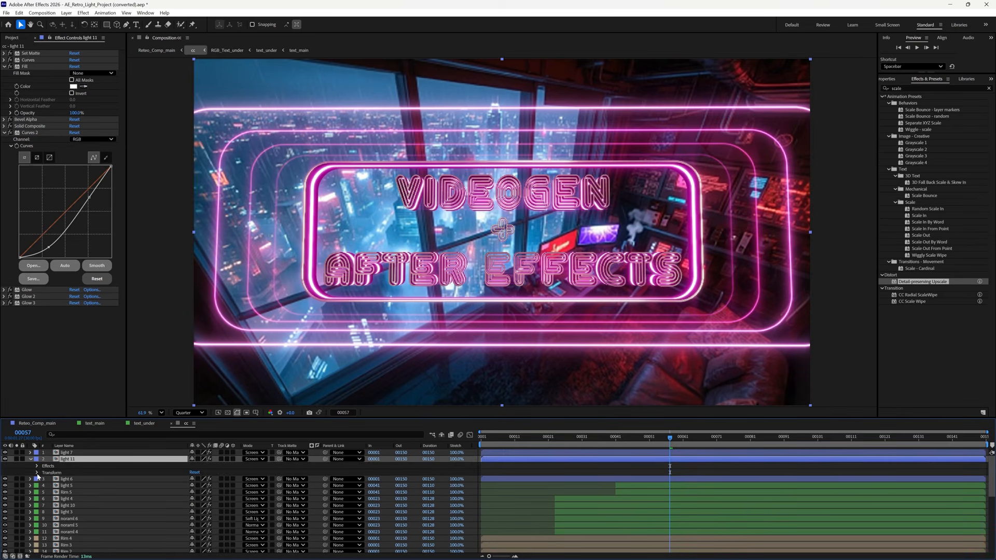
click(37, 473)
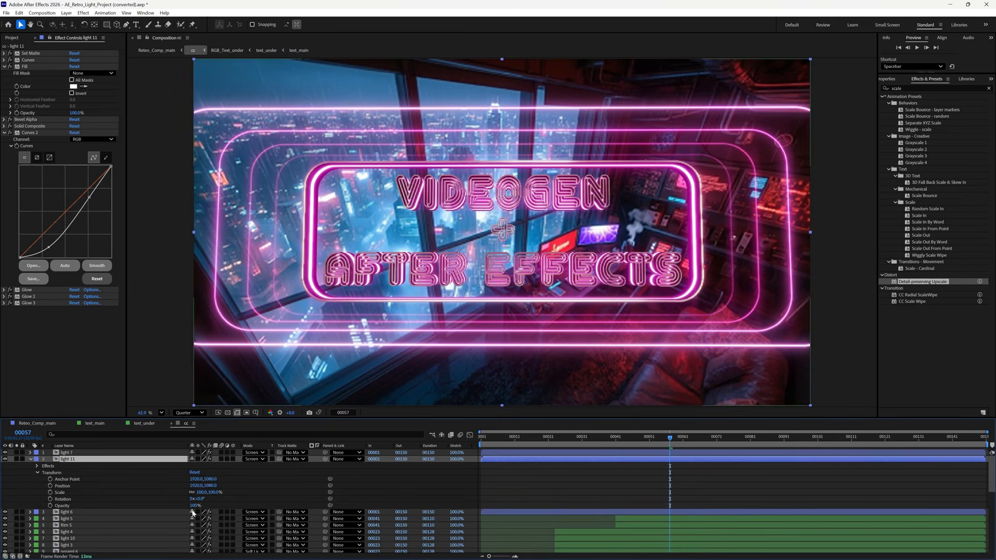
drag(193, 506, 186, 506)
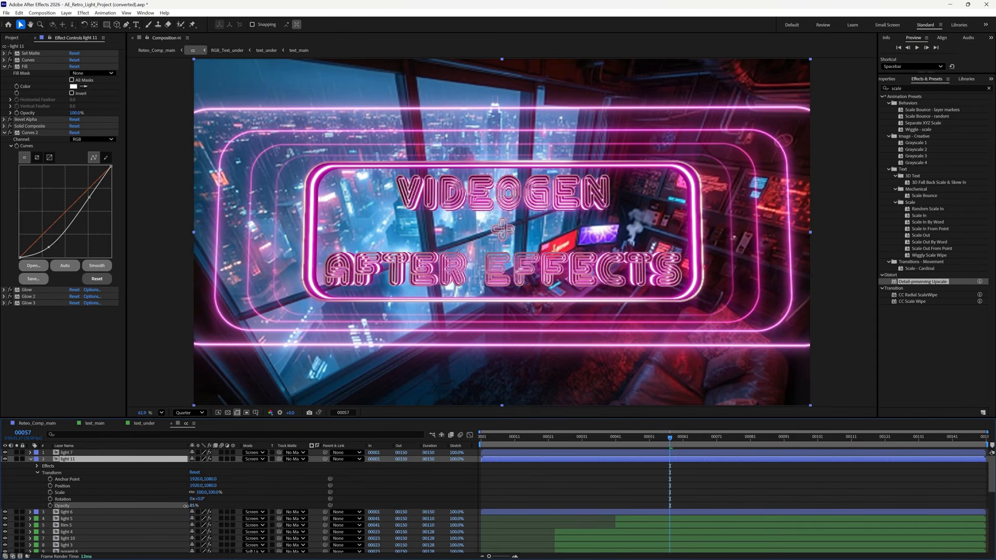
- Lower light 6's Transform opacity to 80%
click(62, 512)
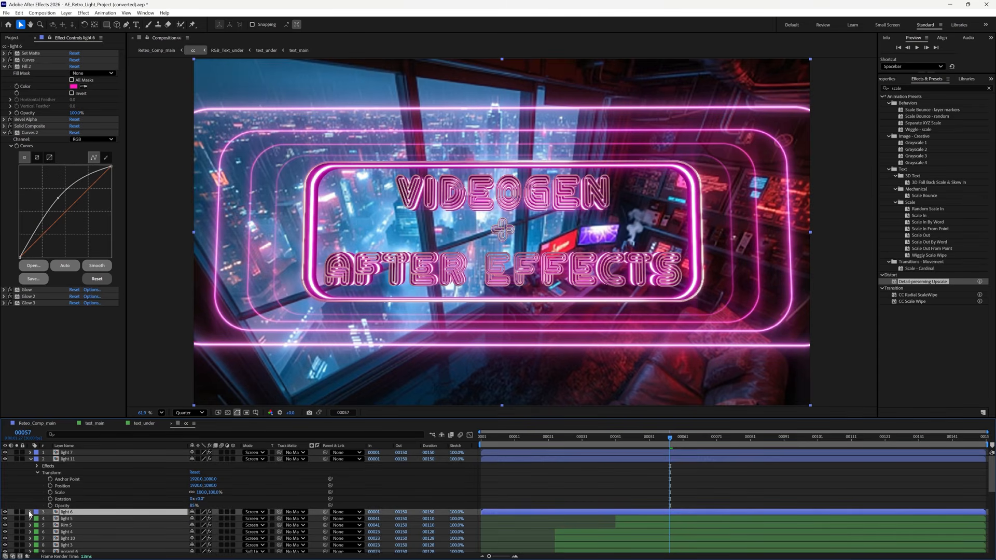
click(31, 512)
click(37, 525)
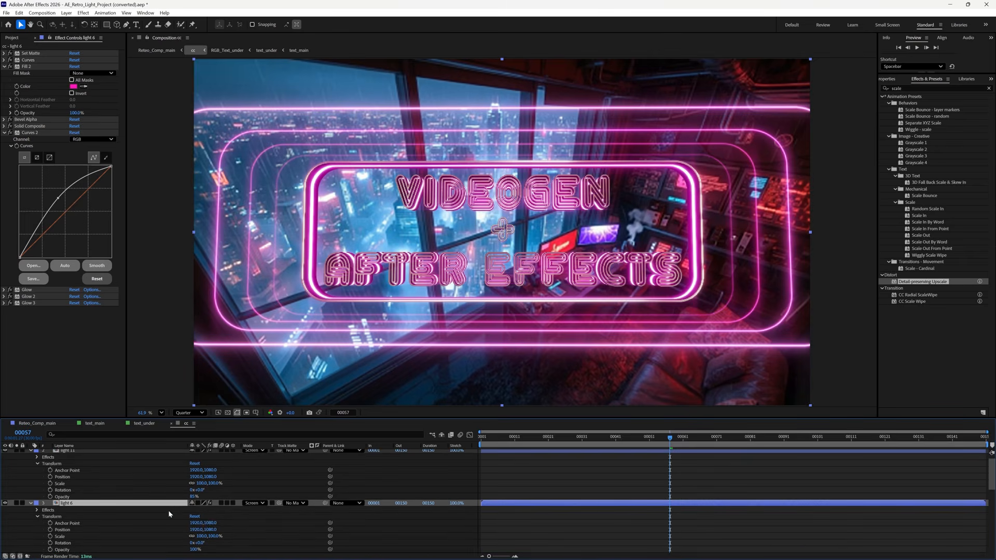
scroll(194, 516, down, 2)
drag(196, 511, 190, 513)
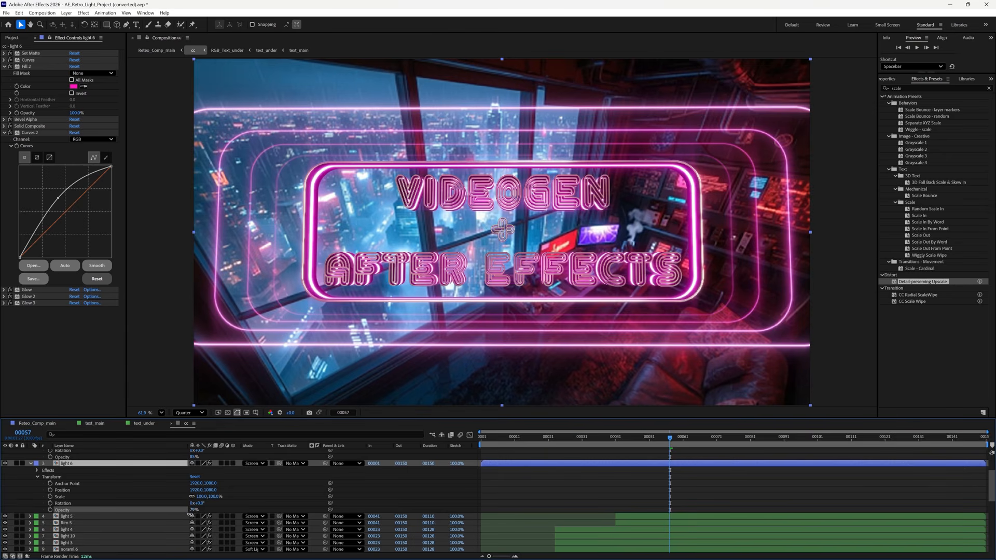
key(Return)
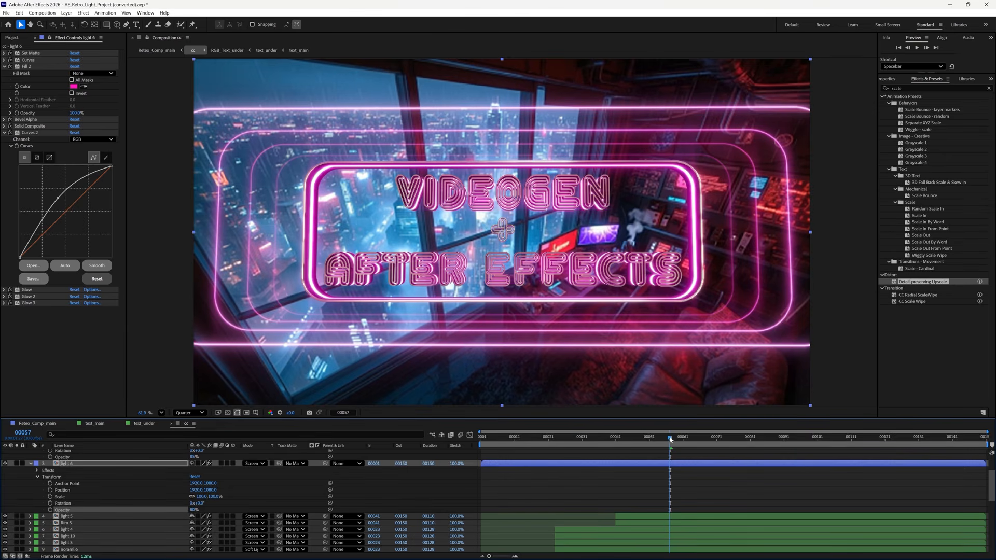
- Preview the dimmed lights and collapse the light 6 and light 11 properties
key(space)
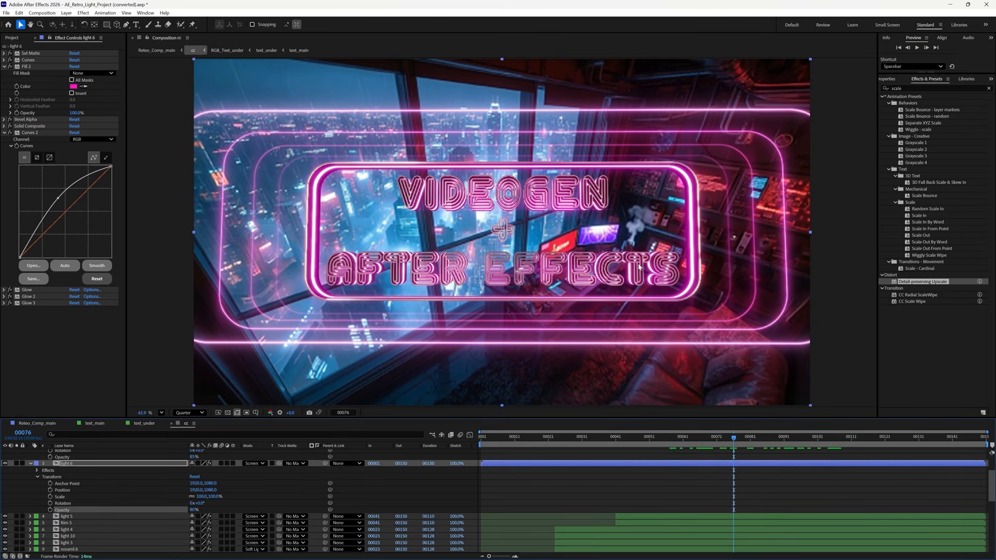
click(31, 463)
scroll(31, 466, up, 3)
click(31, 460)
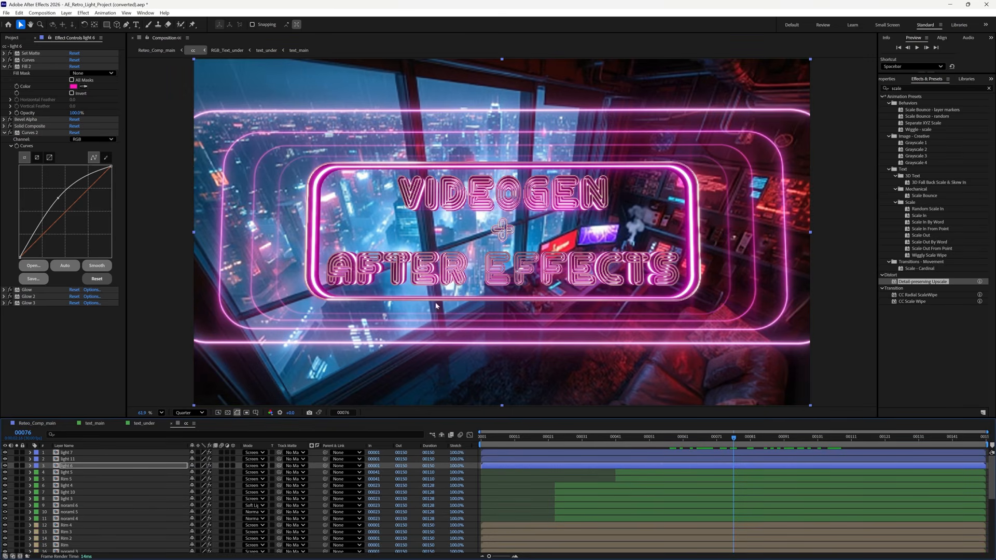
- Select light 2 and toggle its glow off and on to compare
scroll(123, 493, down, 6)
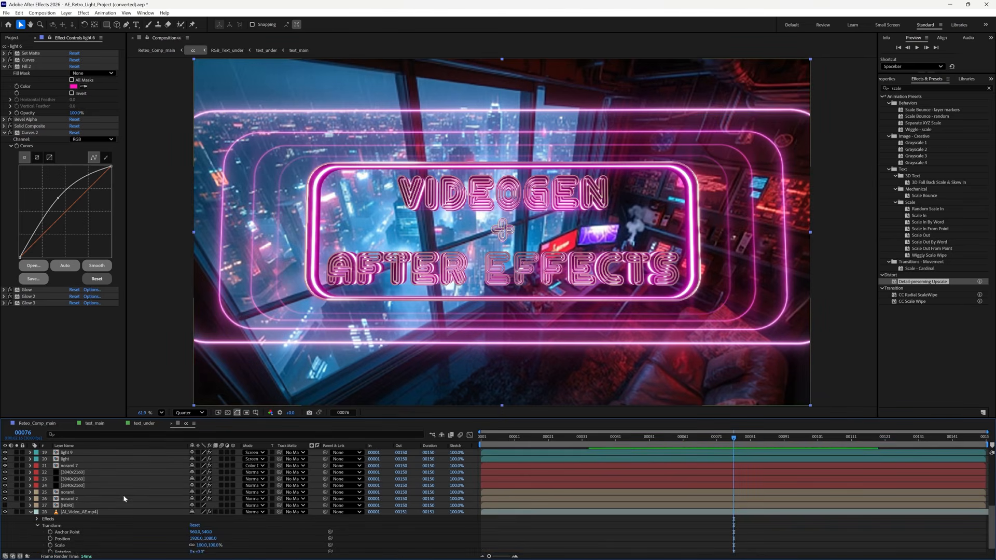
scroll(123, 495, up, 2)
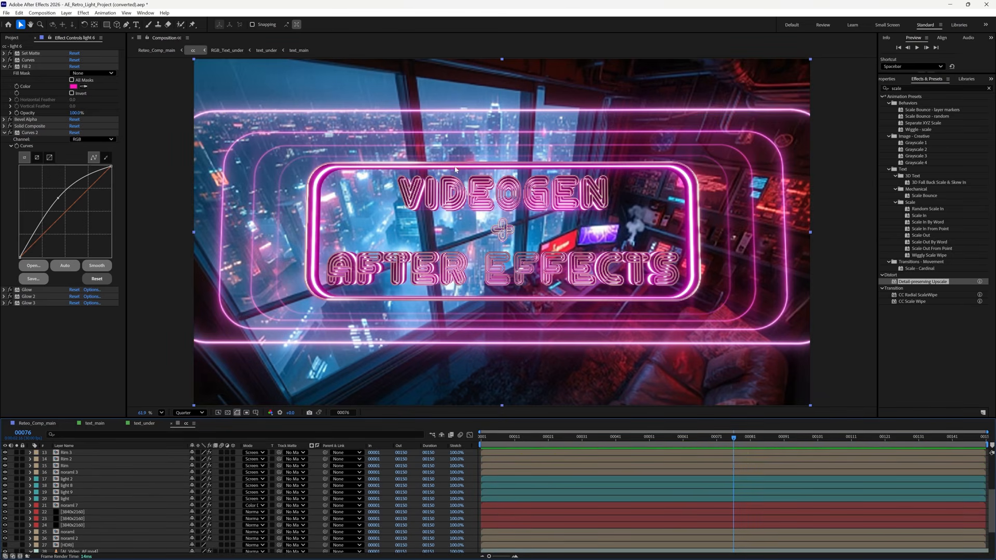
click(73, 479)
shift+click(90, 499)
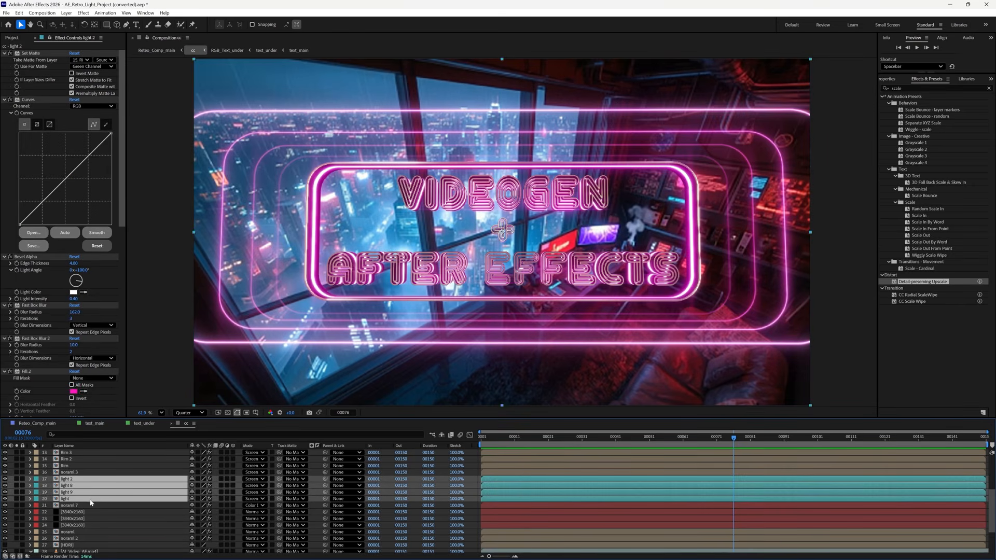
click(5, 479)
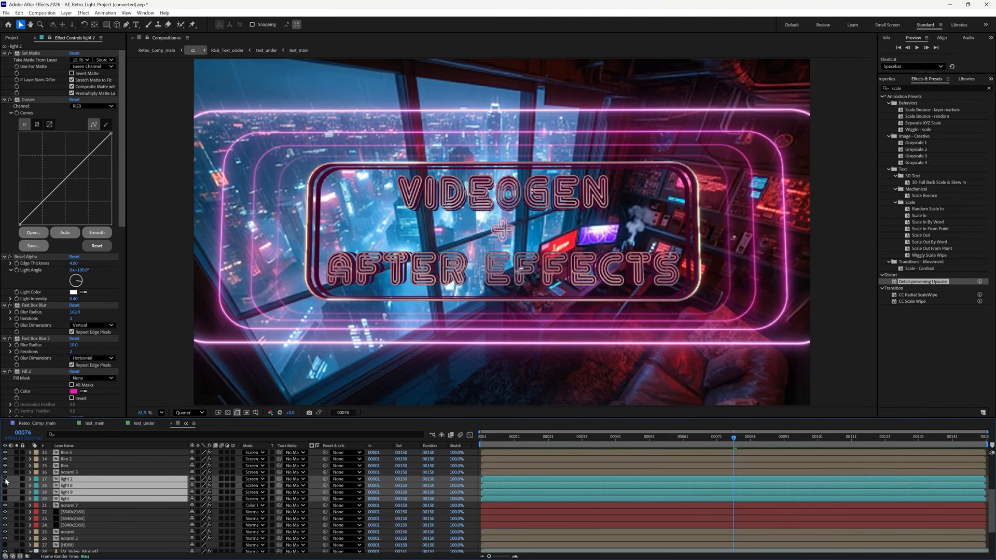
click(6, 479)
click(6, 479)
click(5, 480)
click(5, 480)
click(6, 480)
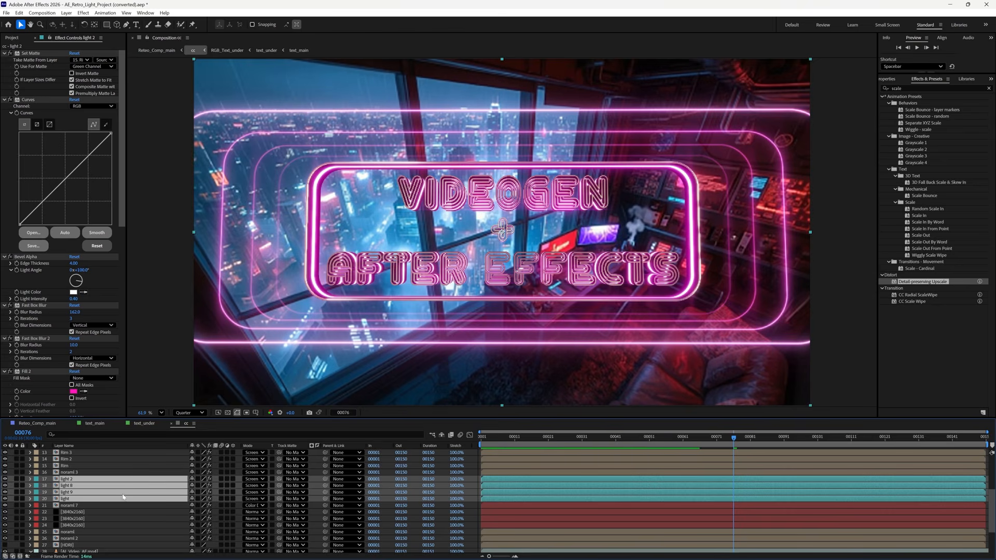
- Lower light 2's Transform opacity to 95%, compare the result, and collapse it
click(115, 519)
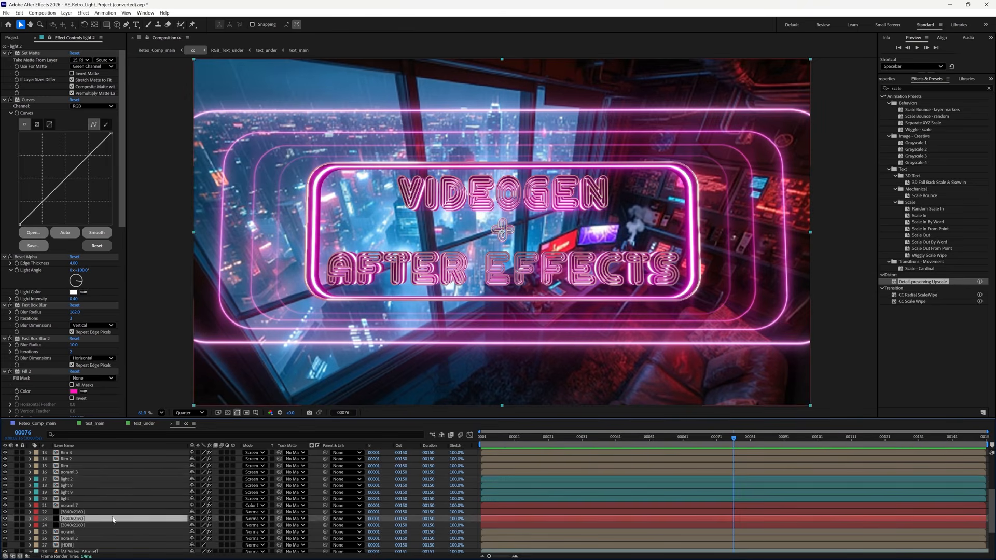
click(118, 481)
click(30, 479)
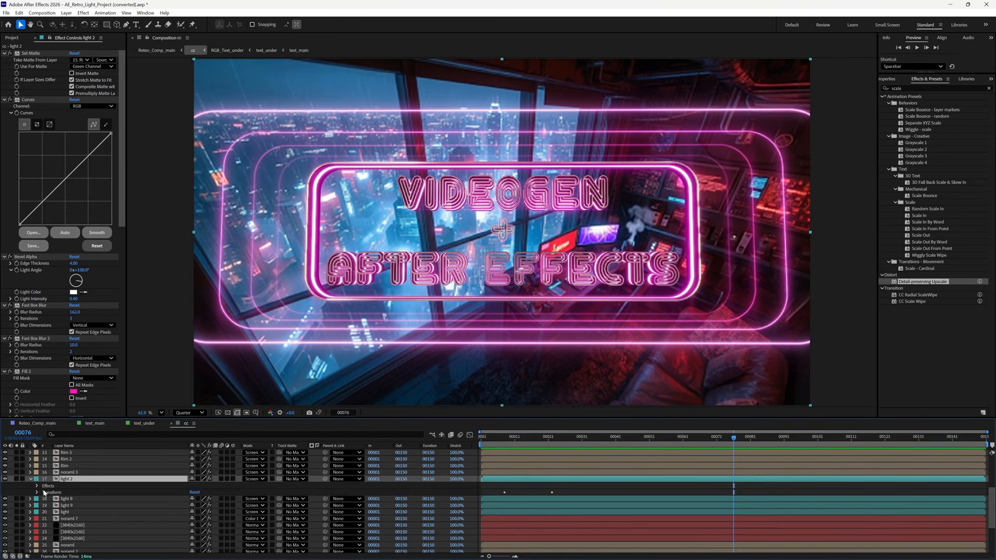
click(37, 493)
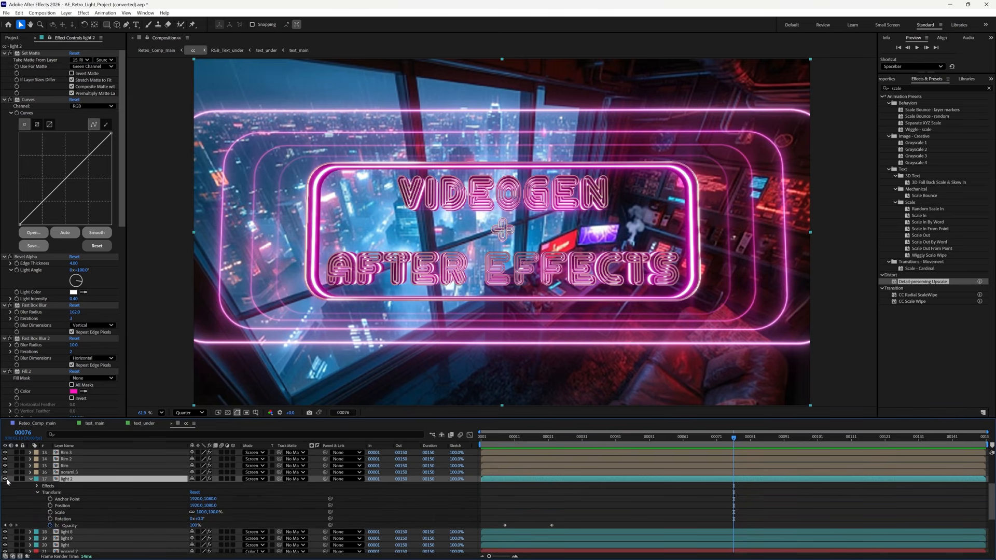
click(5, 479)
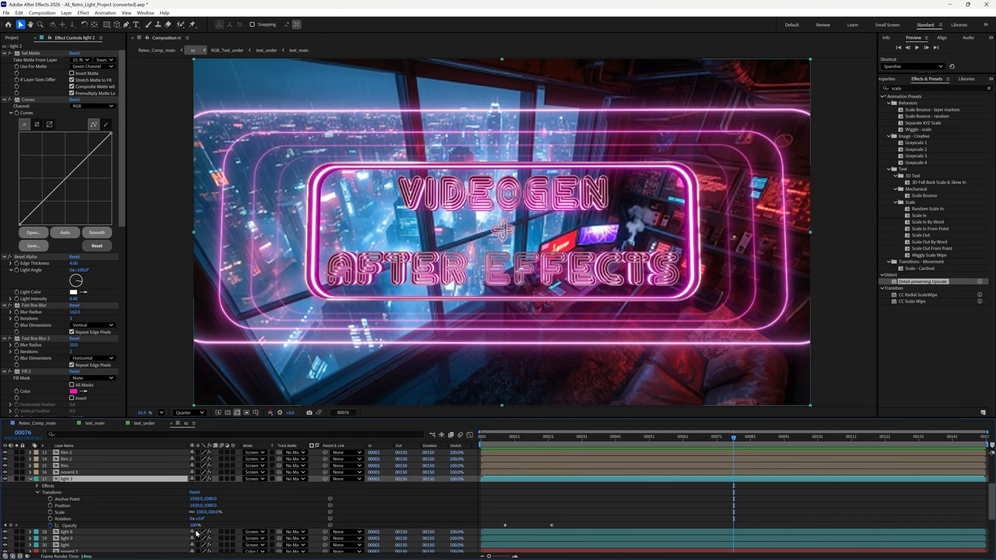
drag(193, 525, 191, 525)
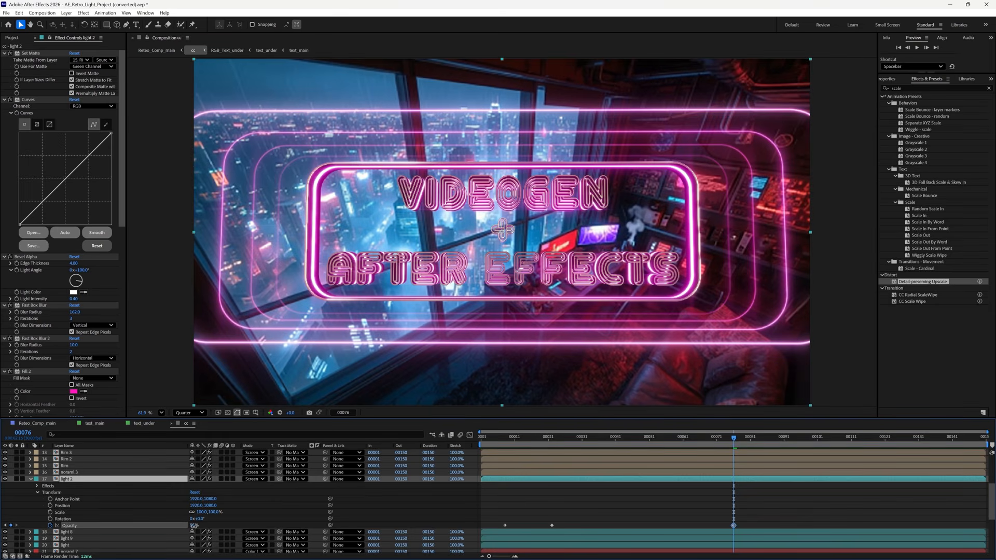
click(5, 479)
click(5, 480)
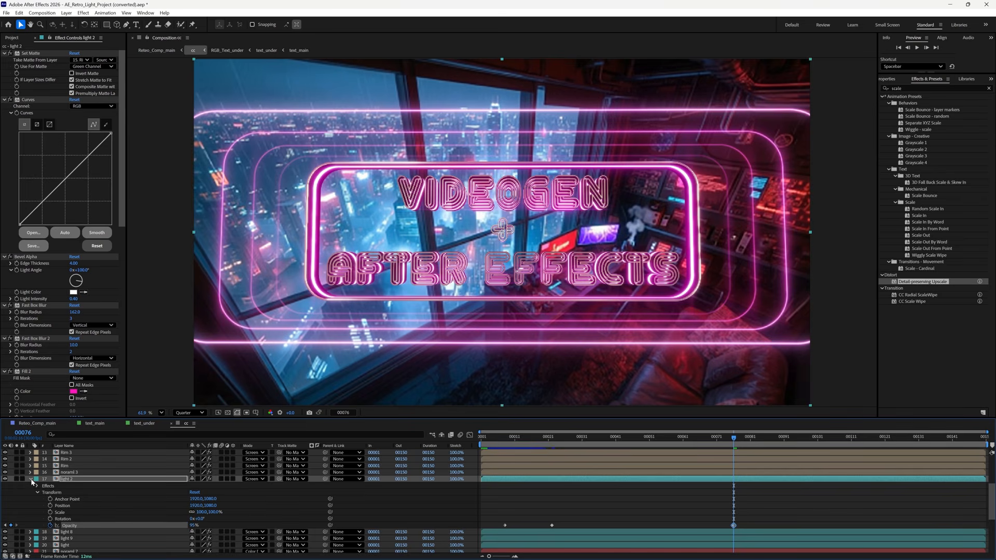
click(30, 480)
- Compare light 8's glow on and off and reveal its Transform properties
click(30, 486)
click(5, 485)
click(6, 486)
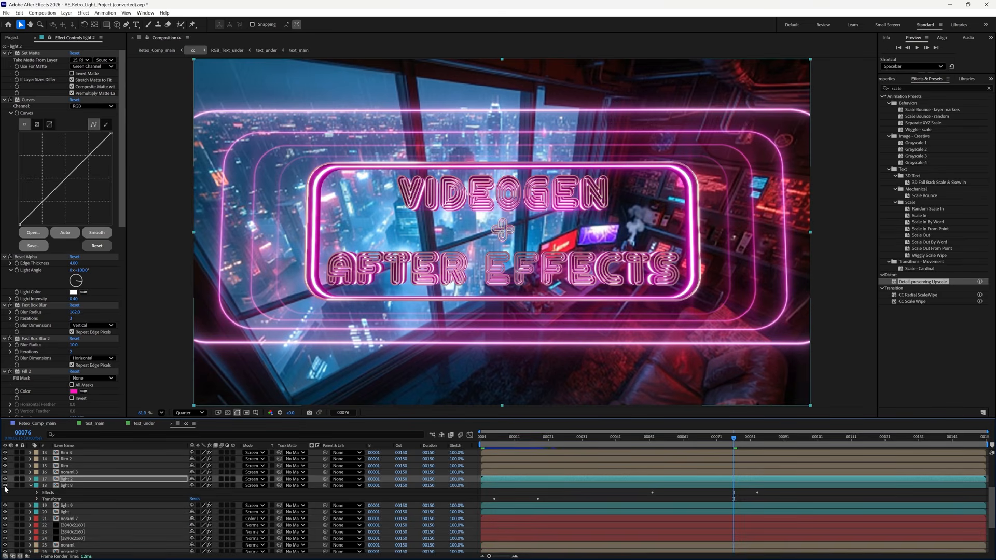
click(38, 498)
- Lower light 8's opacity to 91% and collapse its properties
drag(196, 532, 193, 532)
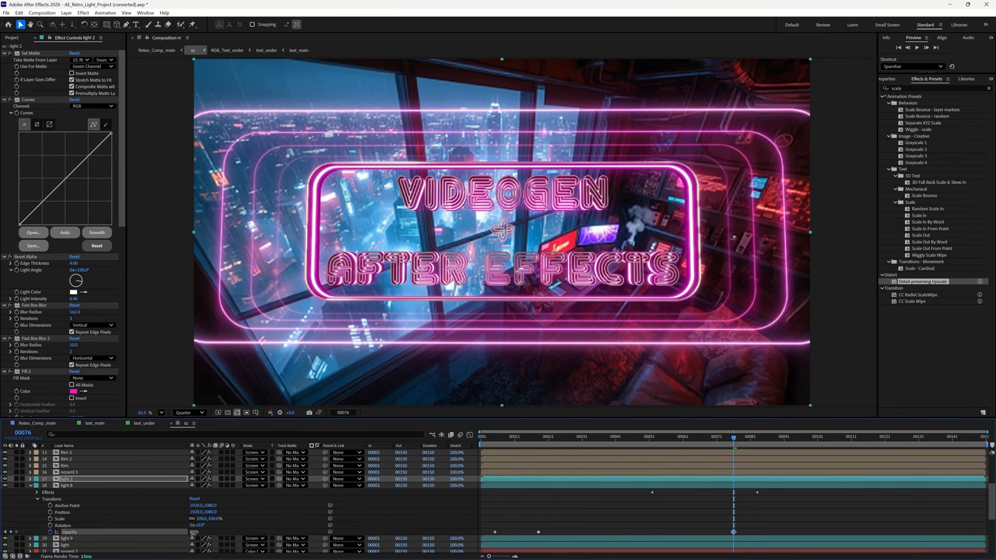
click(31, 486)
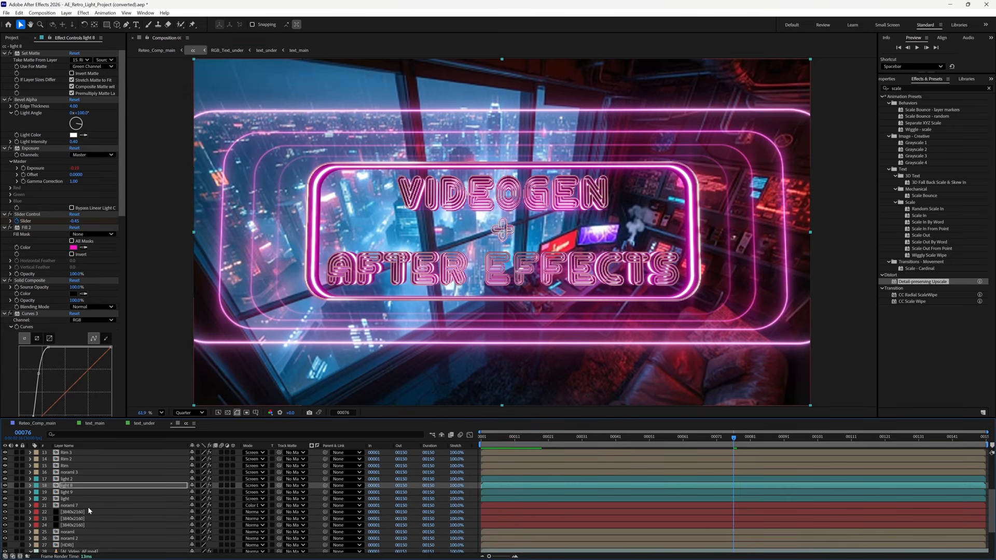
scroll(129, 536, up, 3)
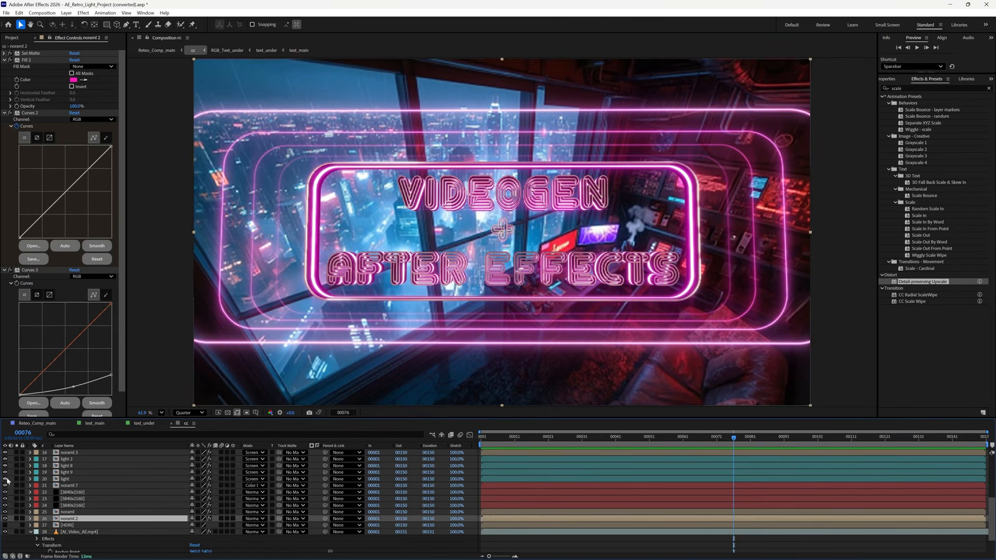
scroll(87, 488, down, 3)
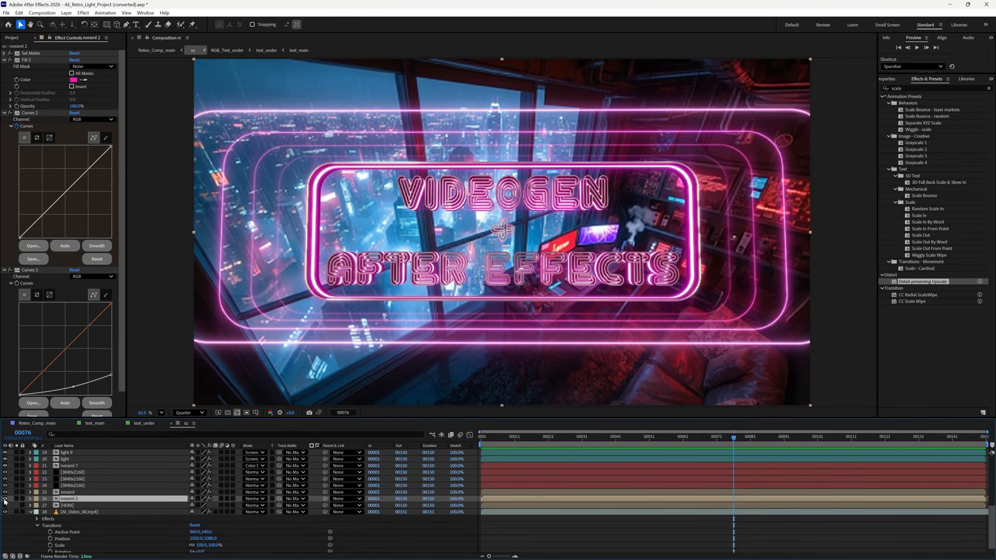
- Lower noraml 2's opacity to about 57%, then return to Retro_Comp_main
click(5, 499)
click(5, 499)
click(31, 499)
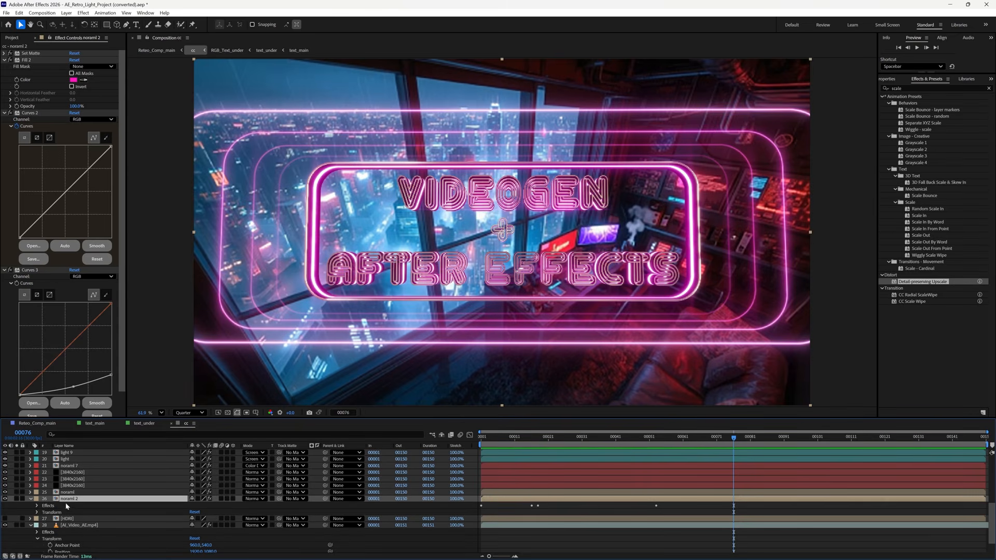
click(37, 513)
scroll(156, 511, down, 2)
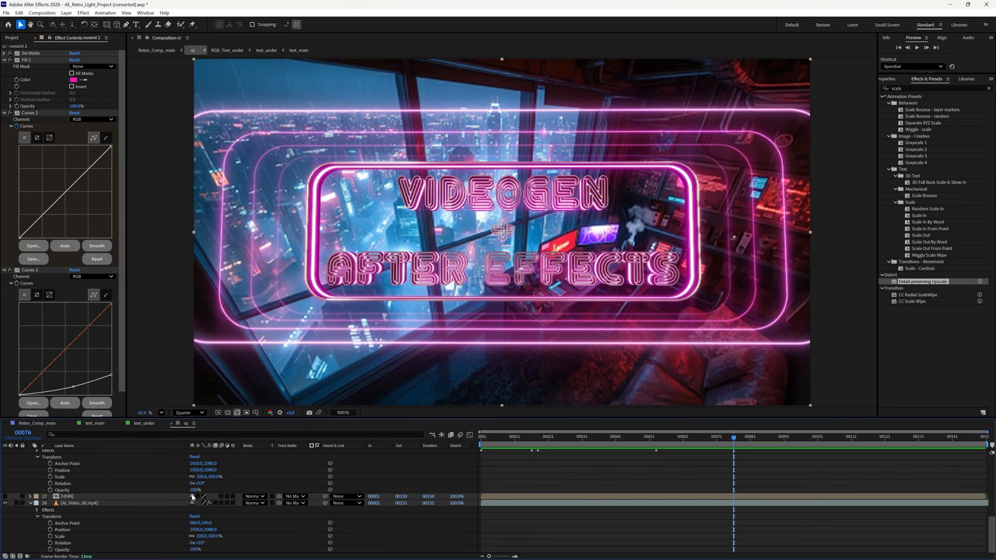
drag(194, 490, 183, 496)
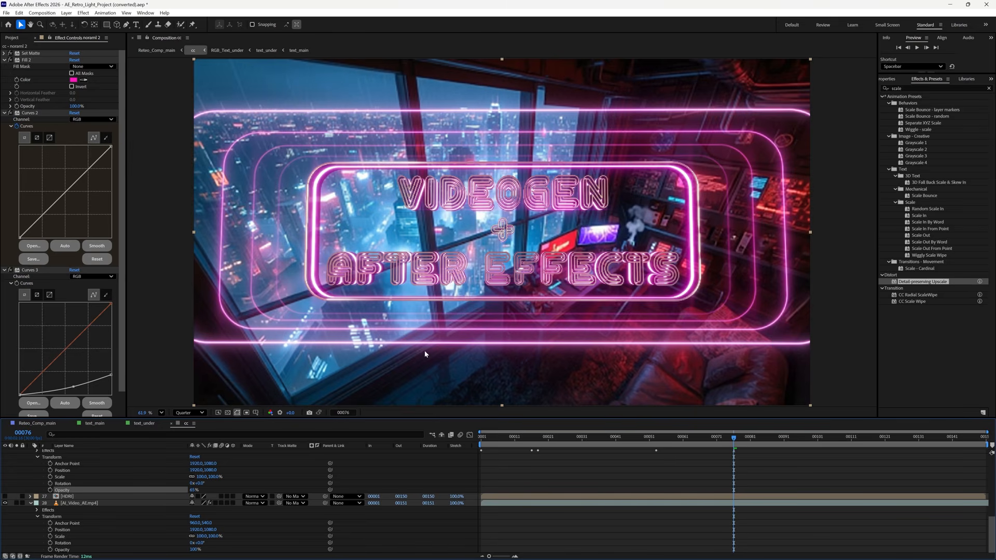
click(37, 424)
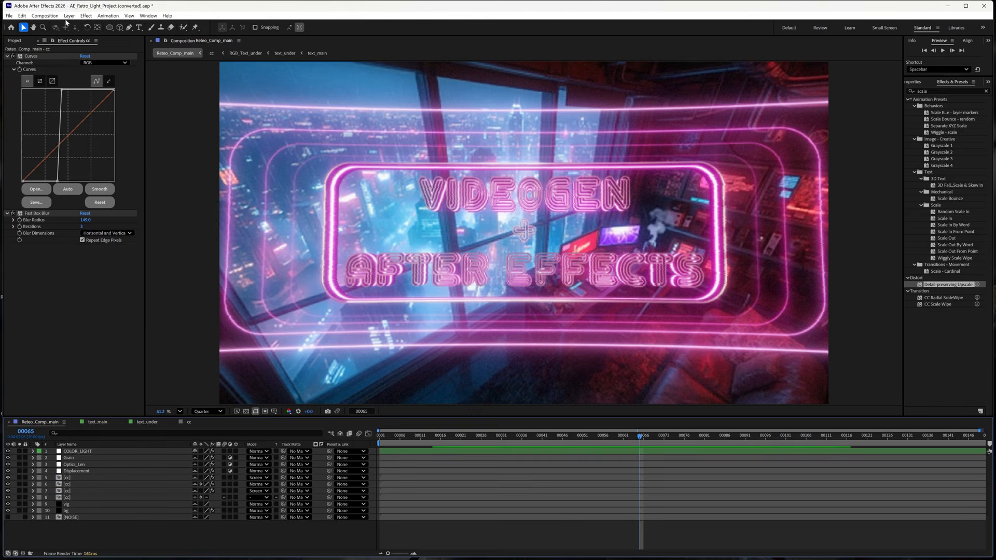
- Create a black 3840×2160 solid named Vignette through Layer > New > Solid
click(69, 16)
mouse_move(71, 25)
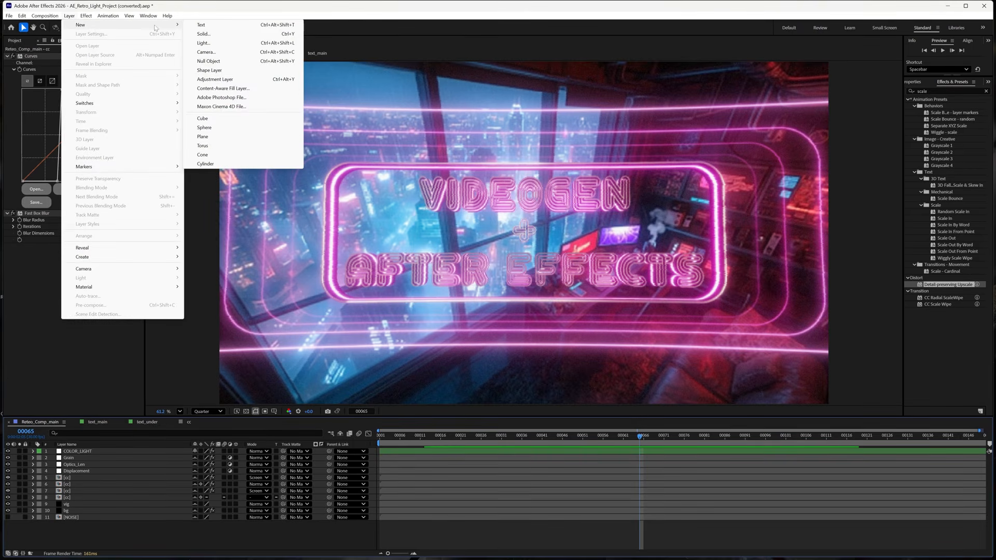
click(203, 34)
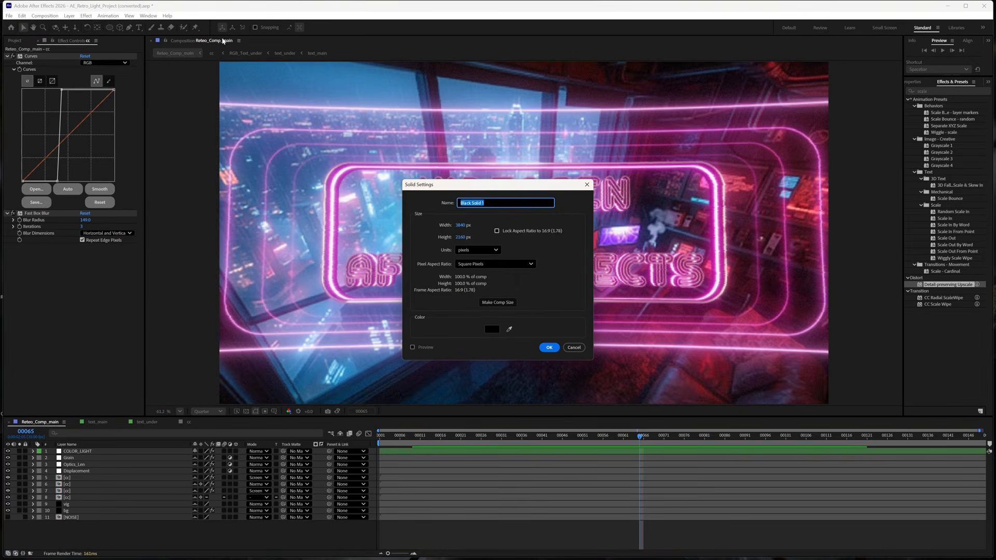
click(482, 202)
key(BackSpace)
key(BackSpace)
key(BackSpace)
key(BackSpace)
key(BackSpace)
key(BackSpace)
key(BackSpace)
key(BackSpace)
key(BackSpace)
key(BackSpace)
key(BackSpace)
click(496, 334)
drag(794, 67, 720, 92)
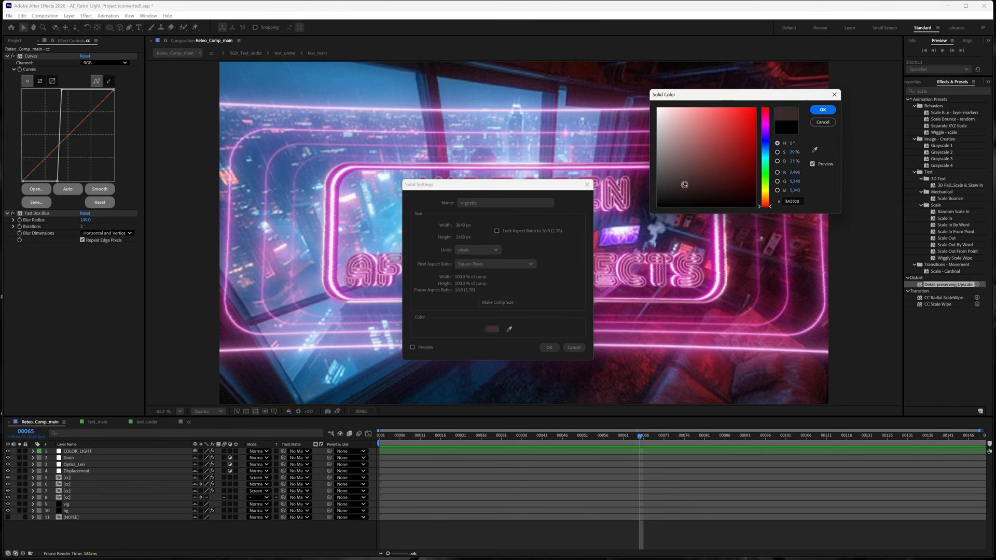
click(821, 107)
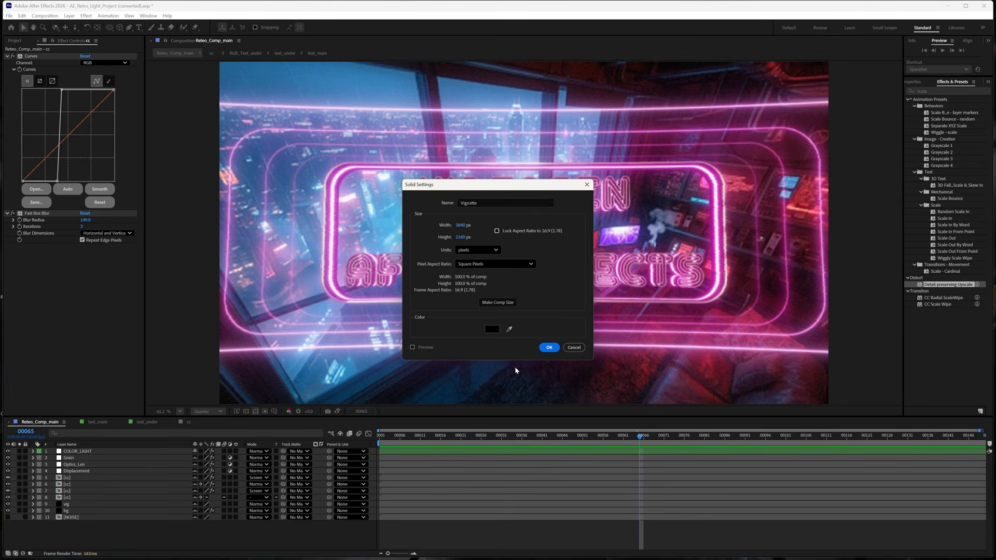
click(549, 347)
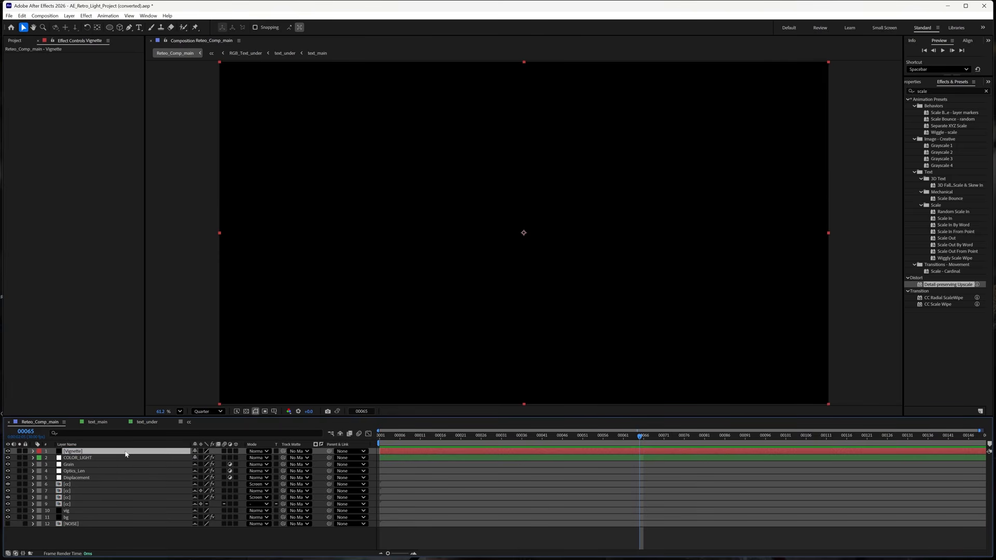
- Fit an elliptical mask to the Vignette solid with the Ellipse Tool and invert Mask 1
click(110, 32)
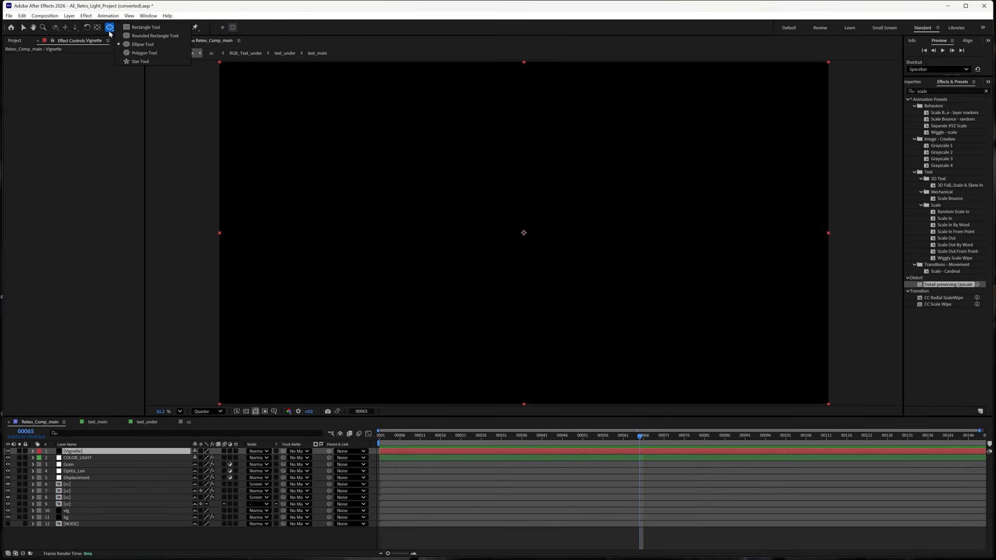
click(153, 44)
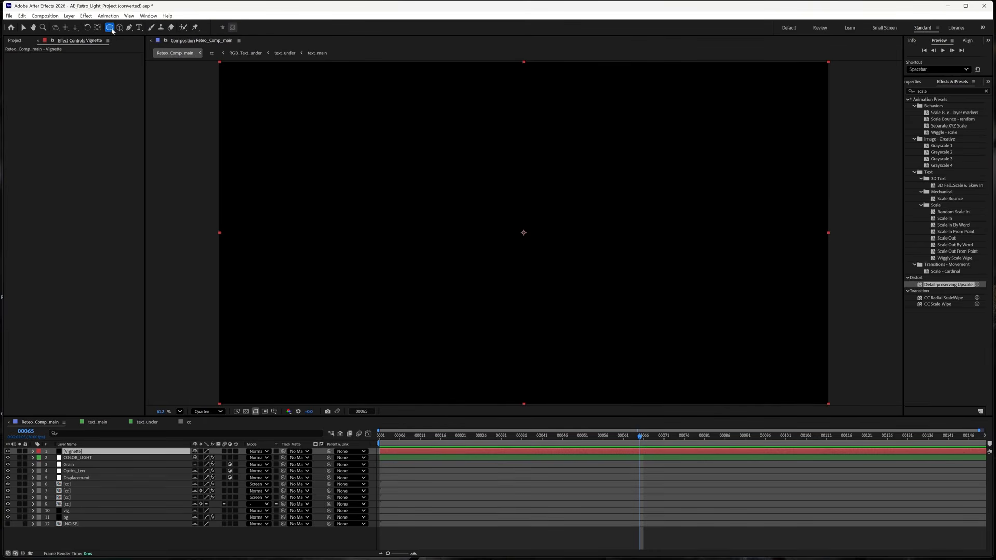
double_click(110, 27)
key(v)
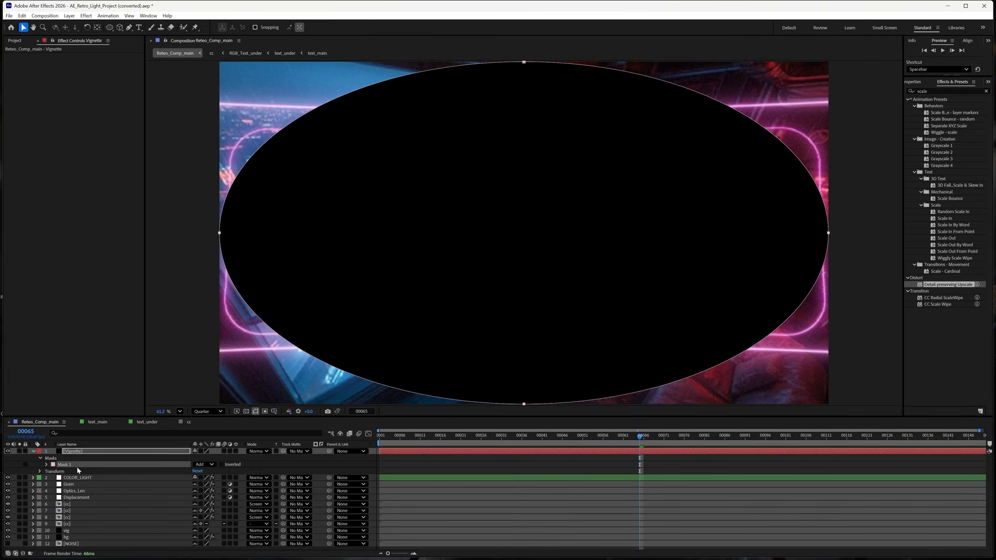
click(222, 464)
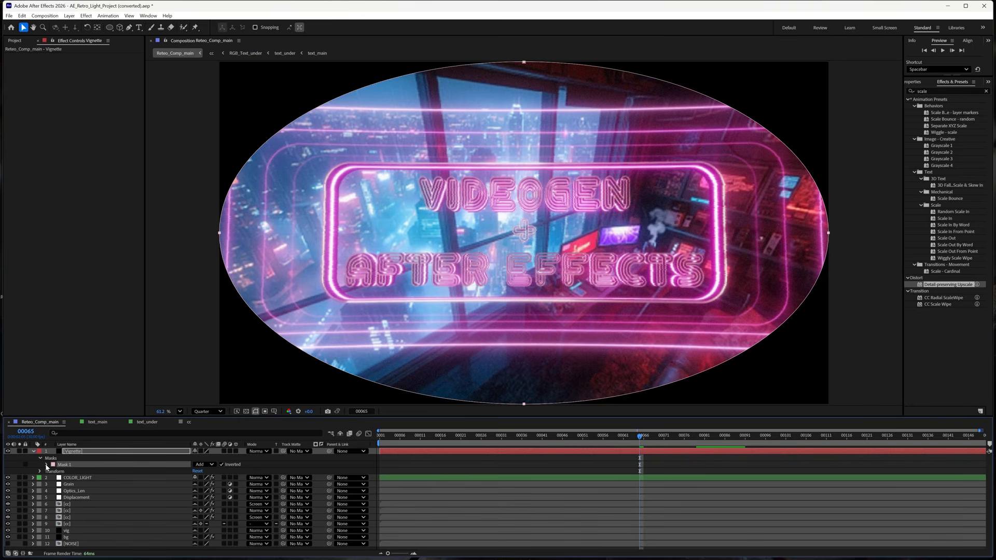
- Heavily feather Vignette's Mask 1 to soften the oval edge
click(47, 464)
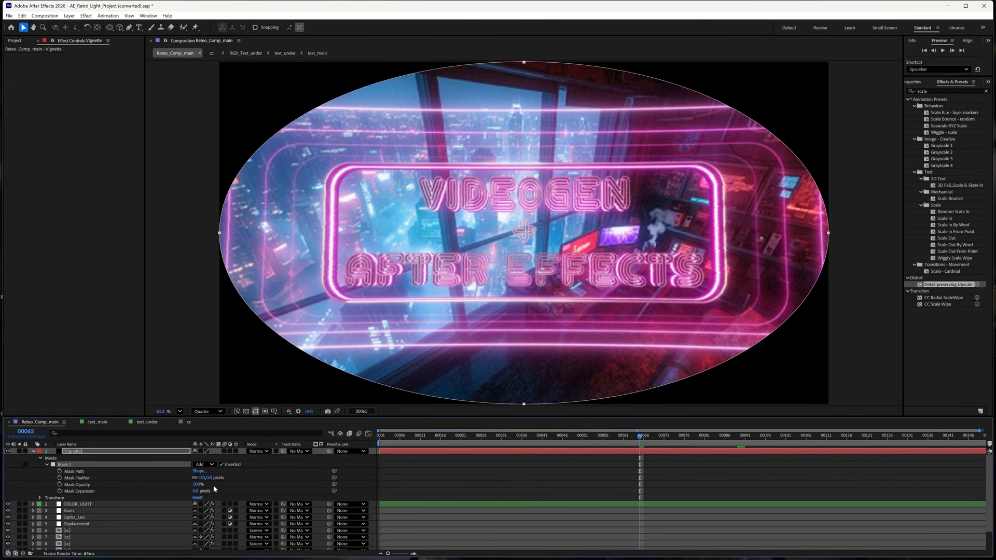
drag(208, 479, 311, 483)
mouse_move(375, 486)
mouse_down()
mouse_move(432, 487)
mouse_move(366, 485)
mouse_up()
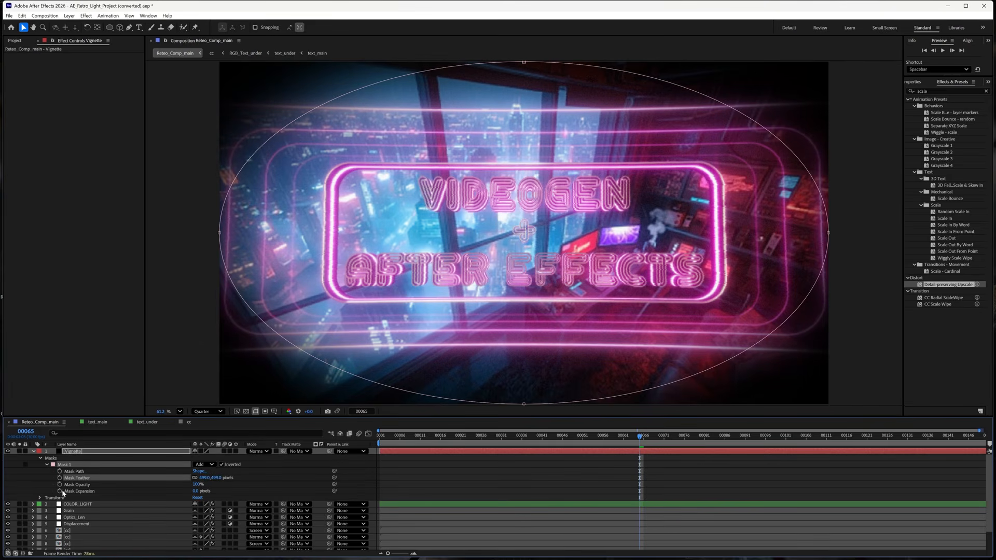
- Scale the Vignette layer to 109% and lower its opacity to 51%
click(39, 497)
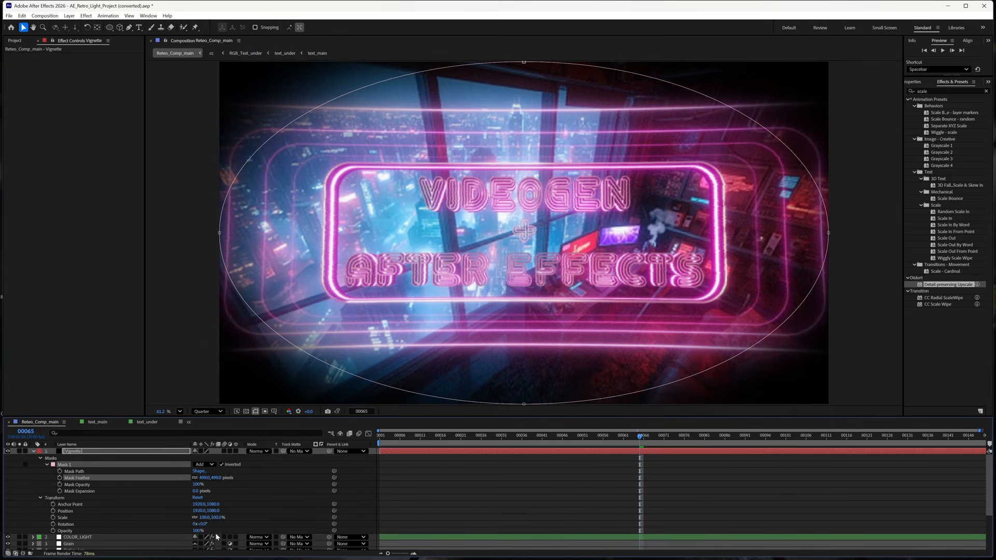
mouse_move(219, 518)
mouse_down()
mouse_move(231, 519)
mouse_move(221, 518)
mouse_up()
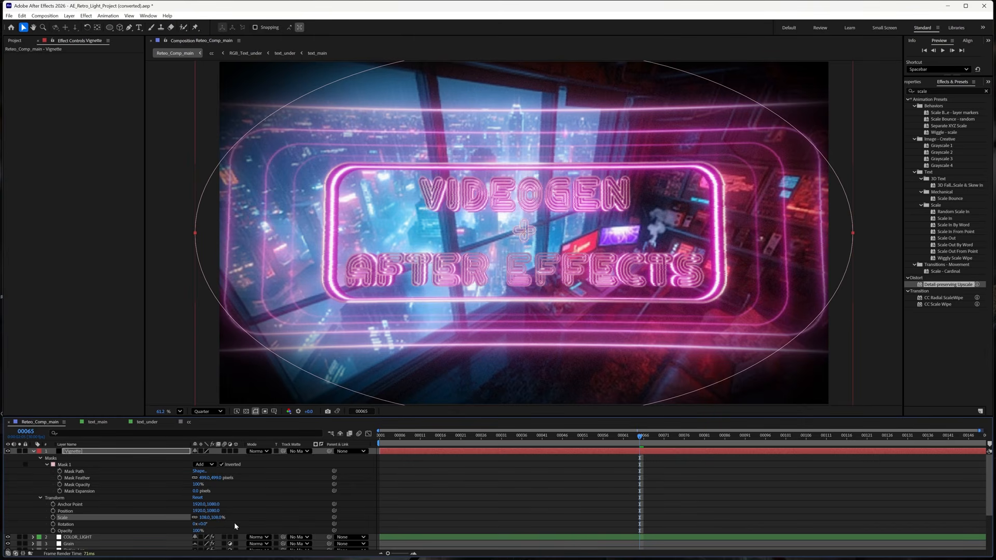
scroll(235, 526, down, 1)
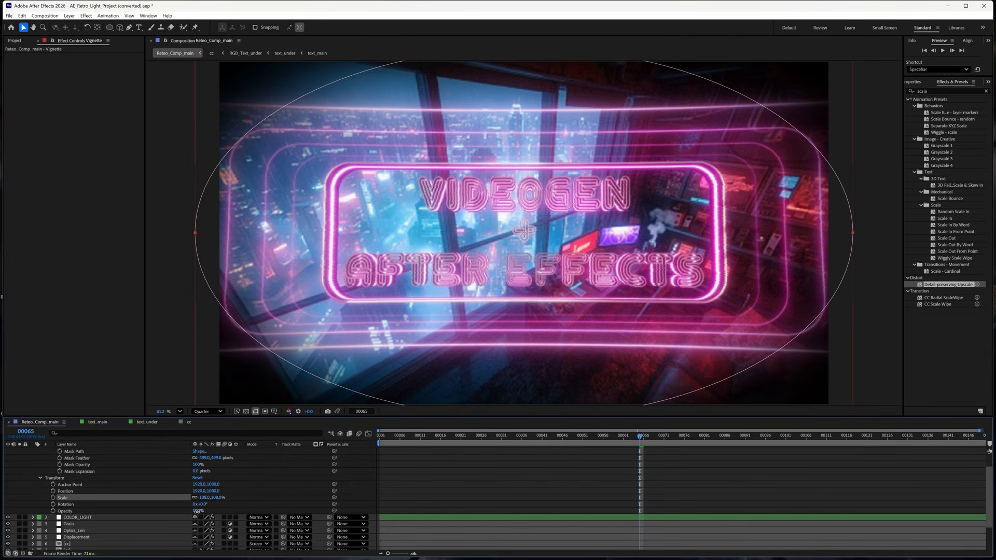
drag(197, 511, 181, 515)
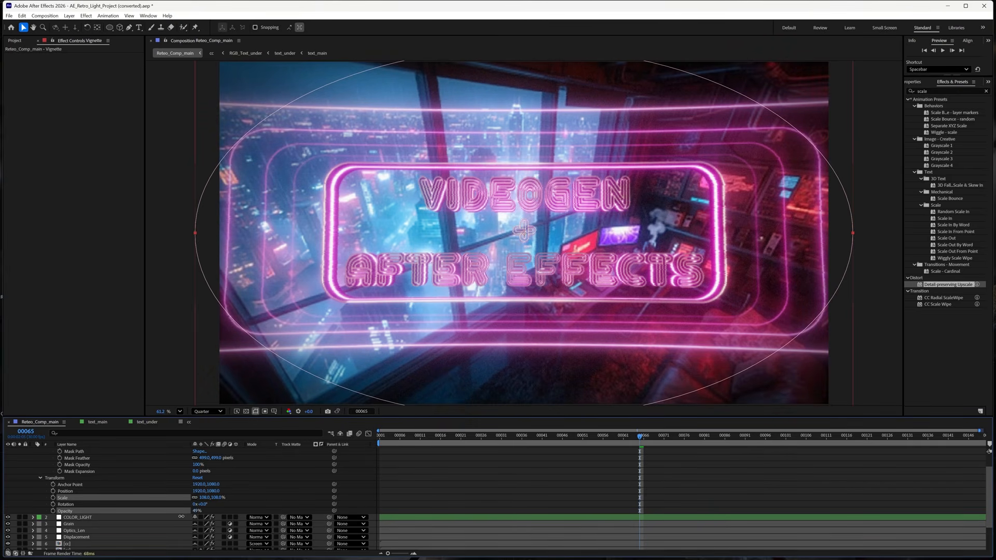
drag(182, 517, 182, 517)
scroll(124, 482, up, 2)
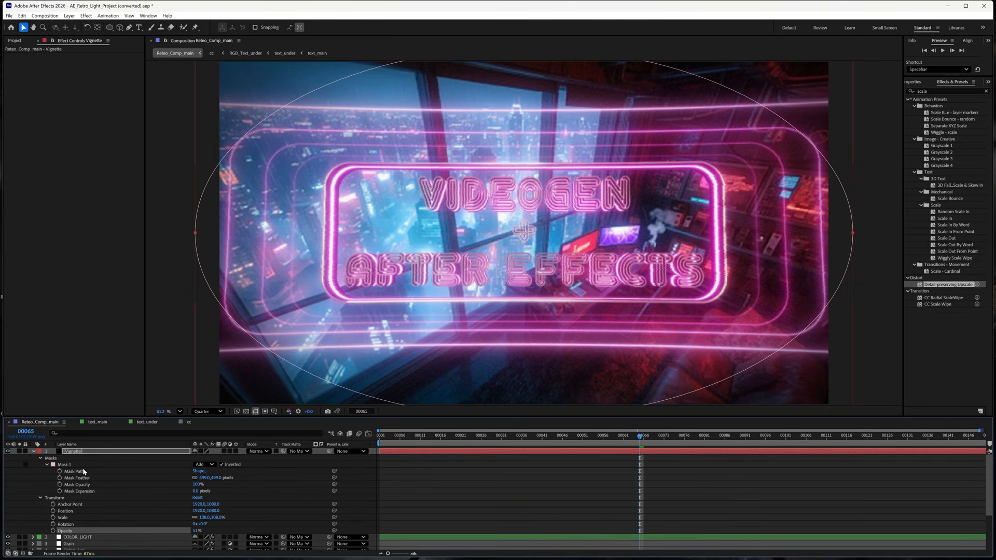
- Deselect the Vignette and toggle it off and on to compare, leaving it visible
click(82, 338)
click(174, 357)
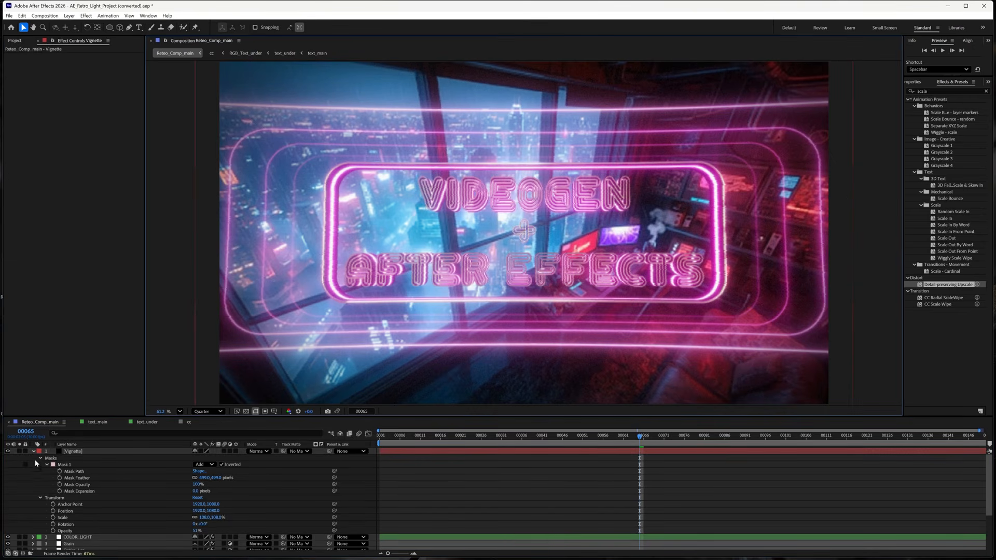
click(7, 451)
click(7, 451)
click(7, 451)
click(7, 451)
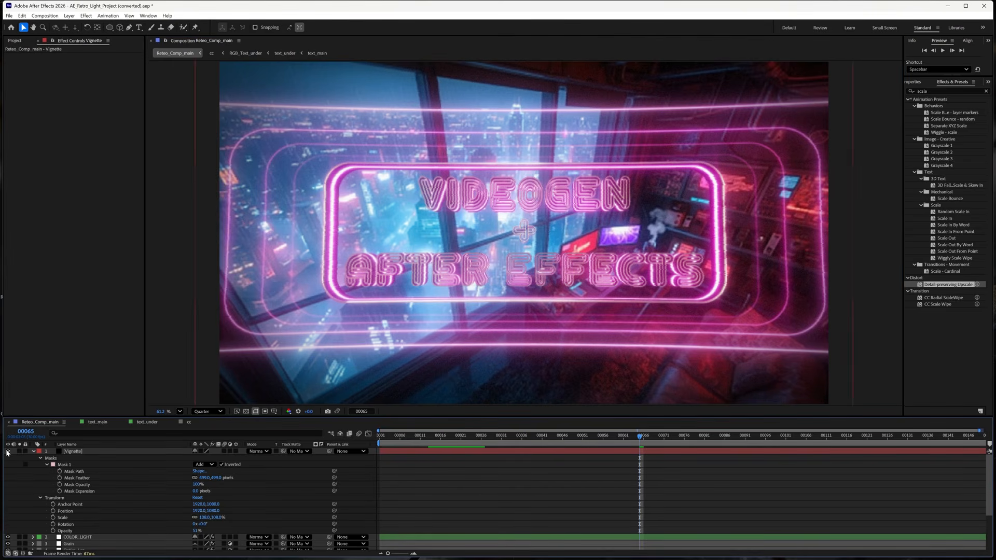
click(8, 451)
click(7, 451)
click(7, 451)
click(7, 452)
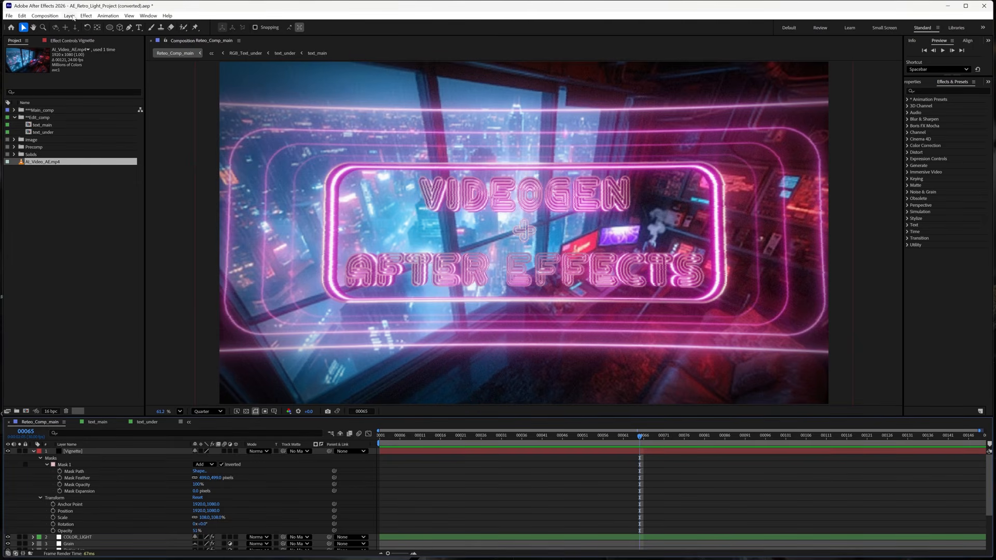
- Create a black comp-size solid named Grain through Layer > New > Solid
click(70, 16)
mouse_move(108, 26)
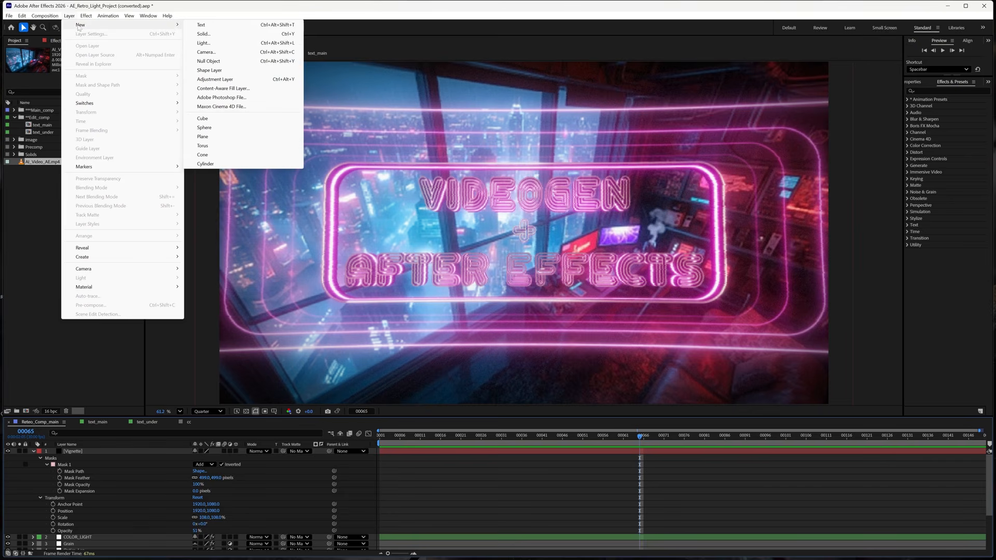
click(216, 34)
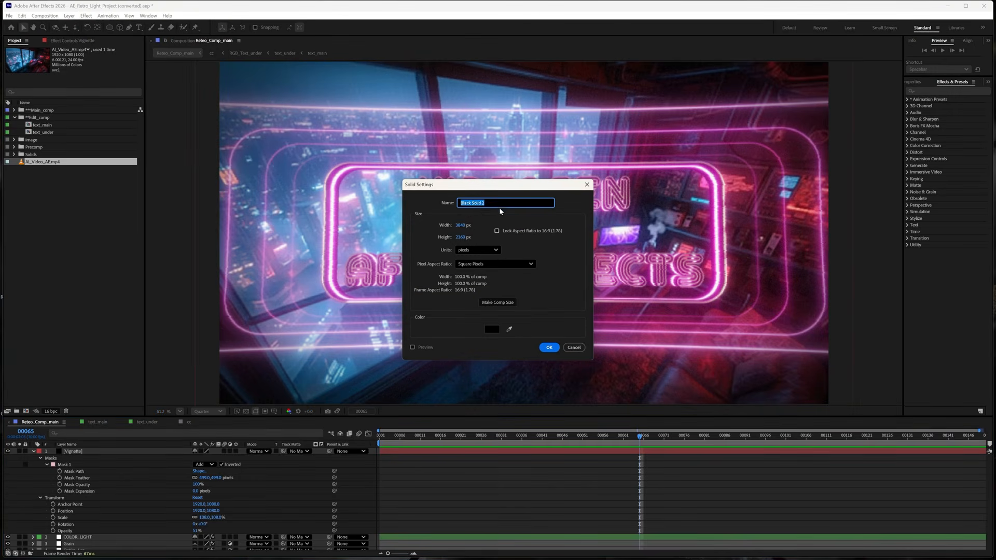
text(Grain)
click(486, 330)
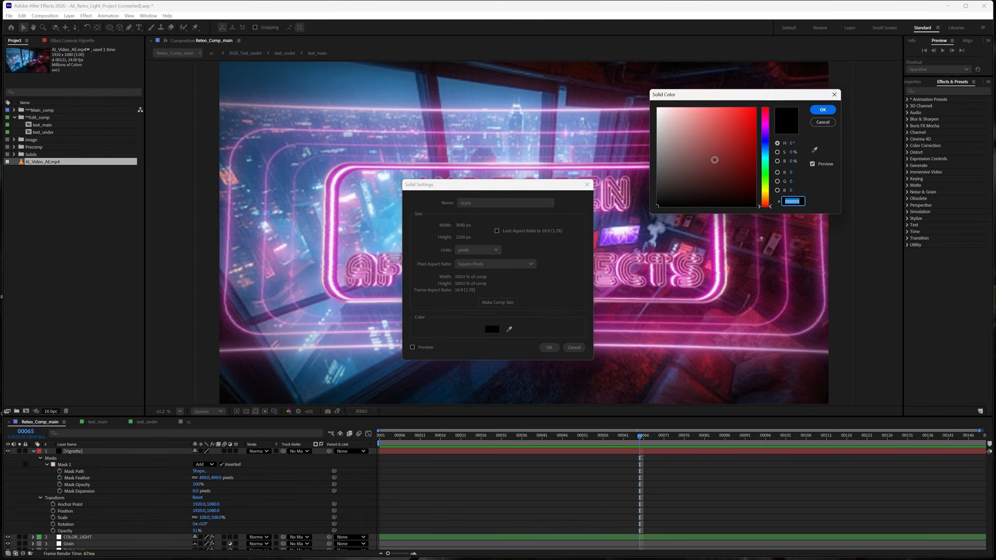
click(823, 110)
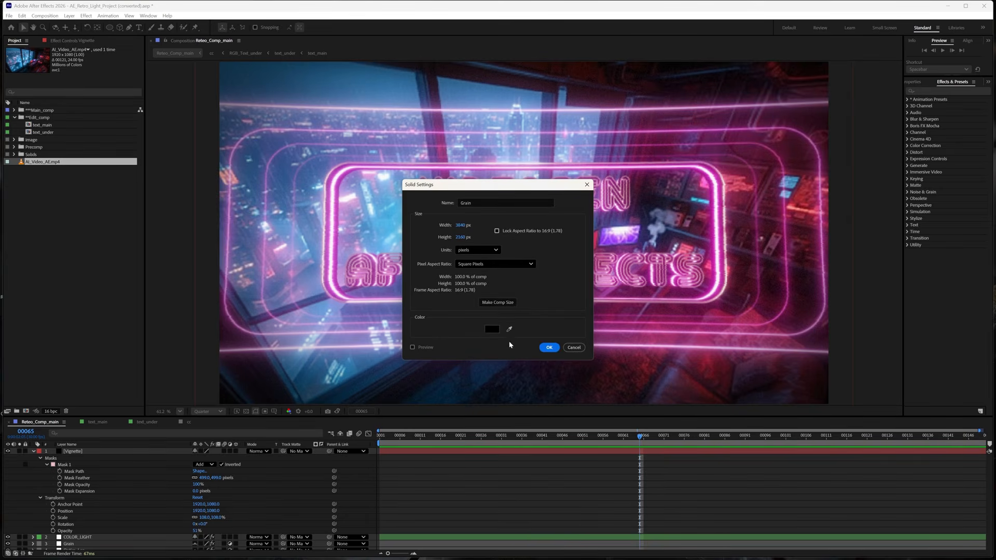
click(548, 348)
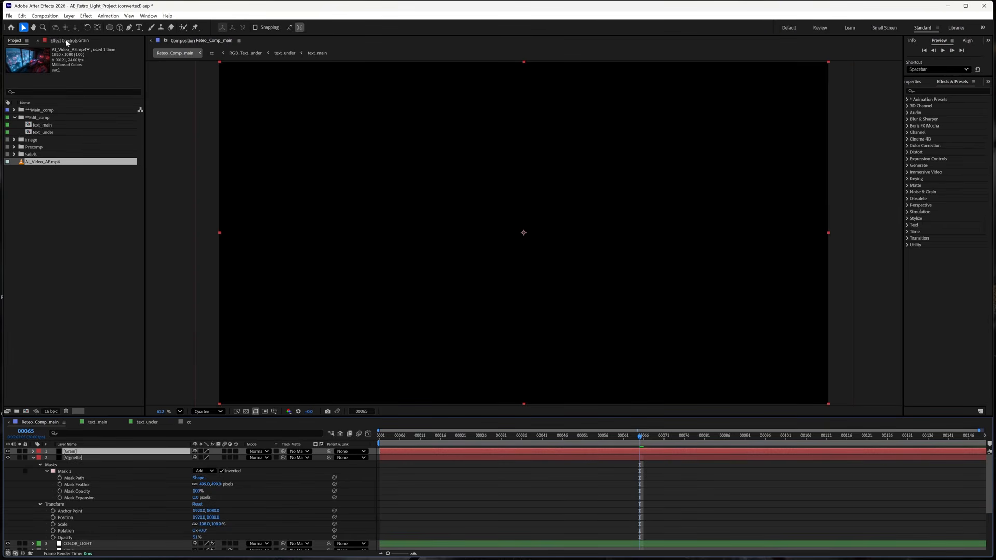
- Apply the Add Grain effect to the Grain layer from Effects & Presets
click(922, 92)
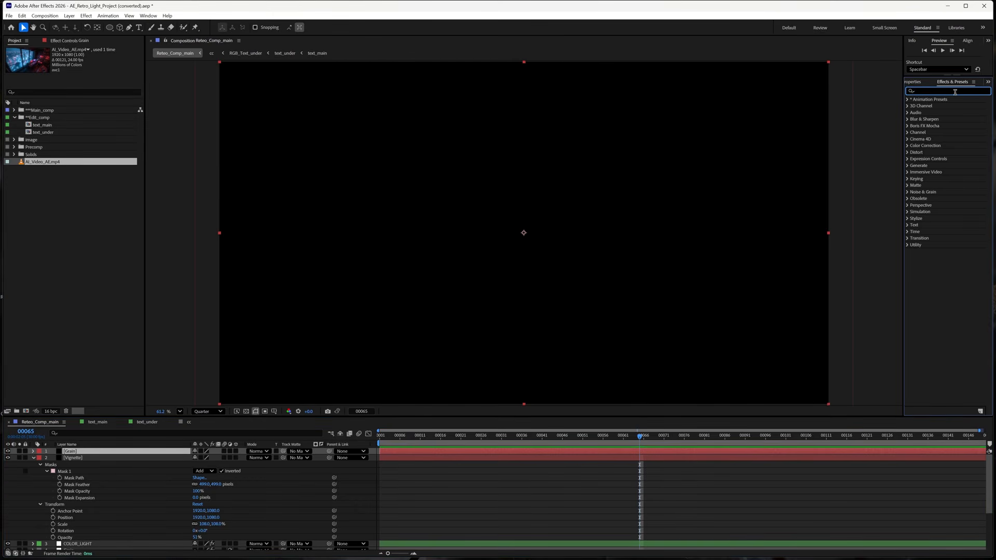
text(grain)
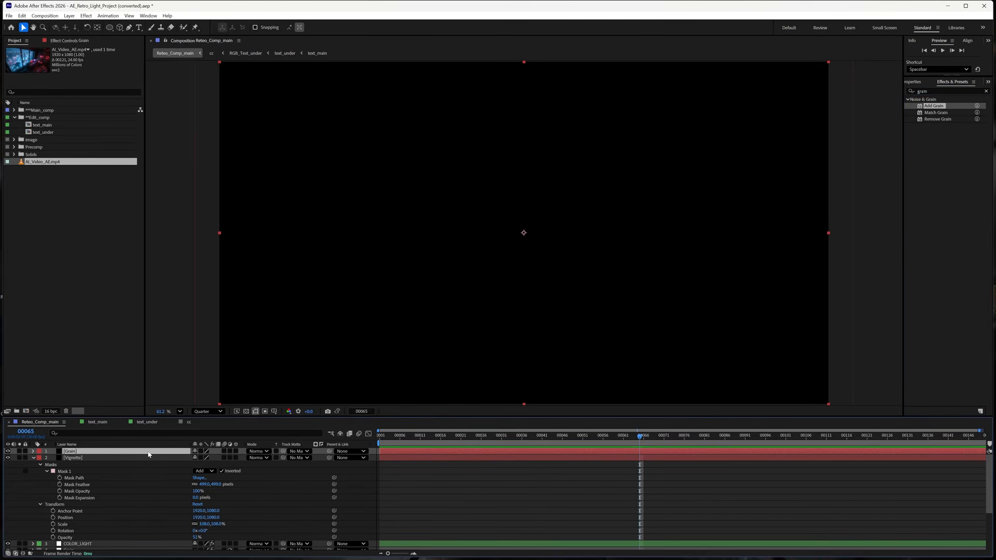
double_click(933, 106)
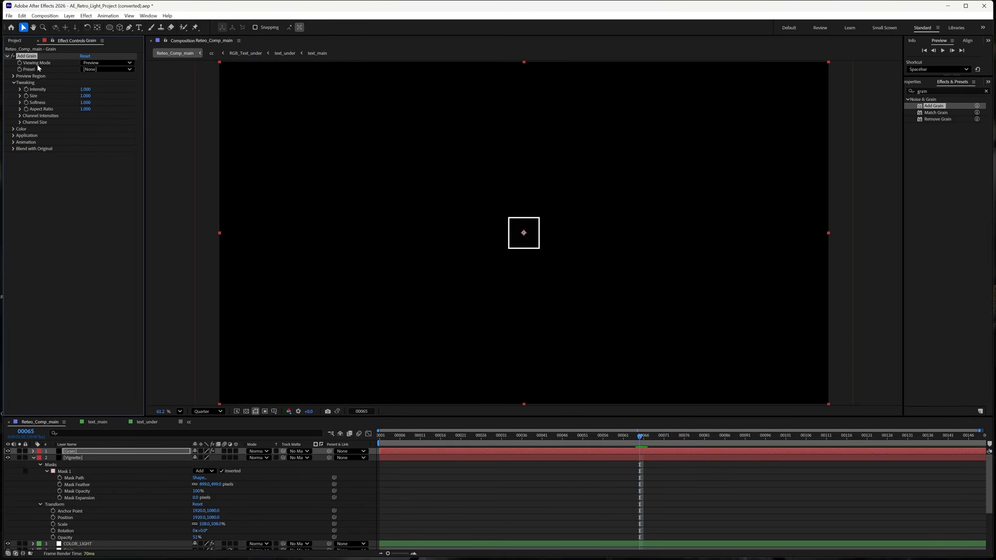
- Set Add Grain to Final Output, Intensity about 15.2, with Monochromatic colour
click(116, 64)
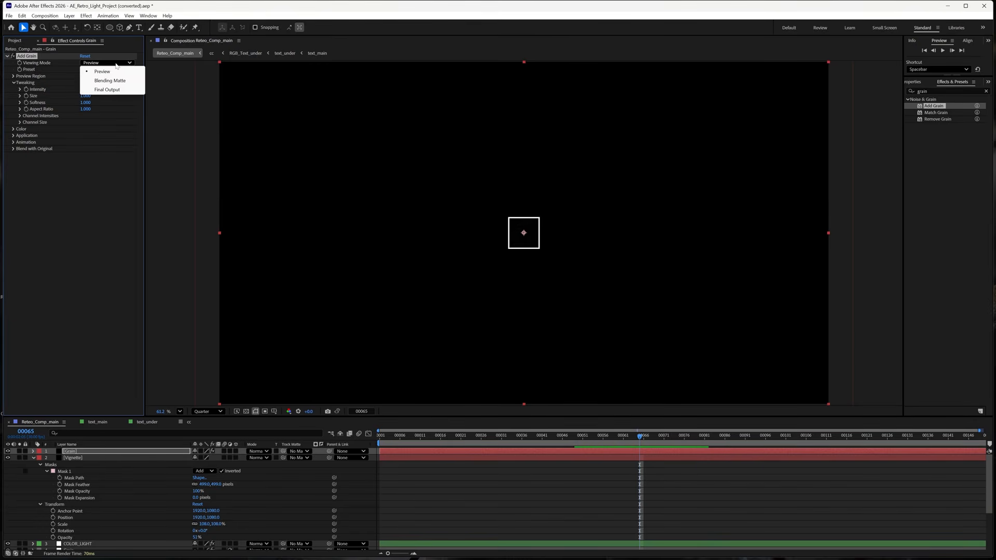
click(106, 90)
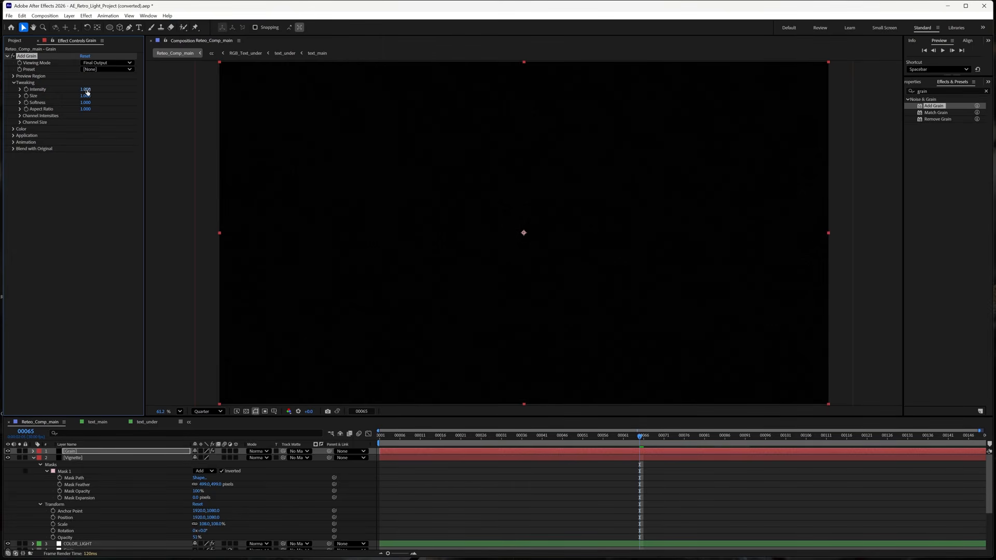
drag(88, 90, 151, 96)
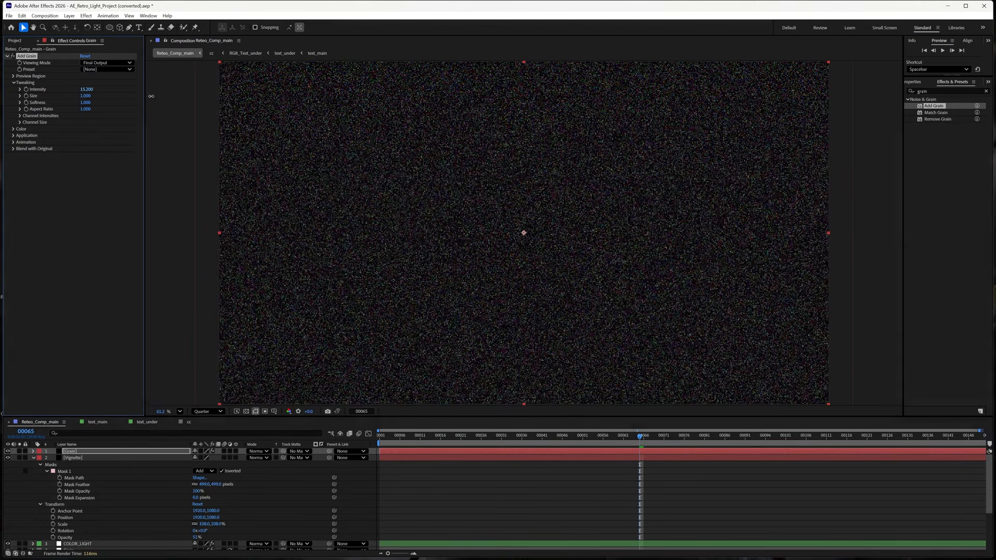
click(14, 130)
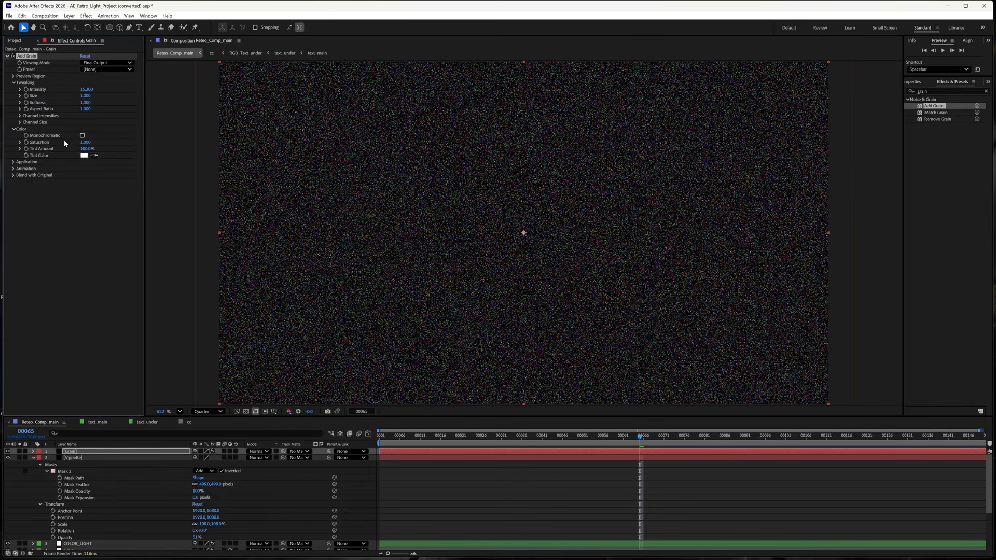
click(82, 136)
- Set the Grain layer's blend mode to Screen and reduce Add Grain Intensity to 1.0
click(84, 452)
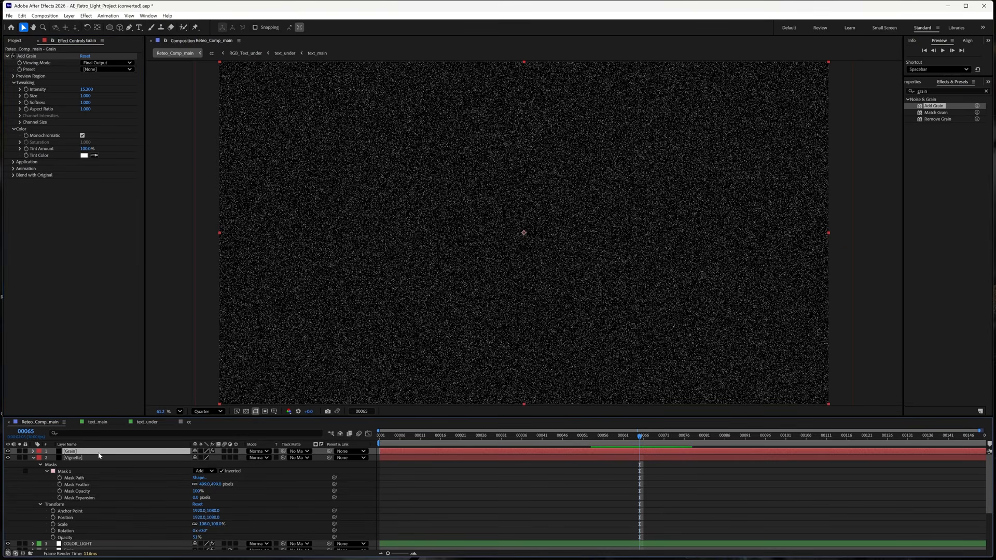
click(267, 452)
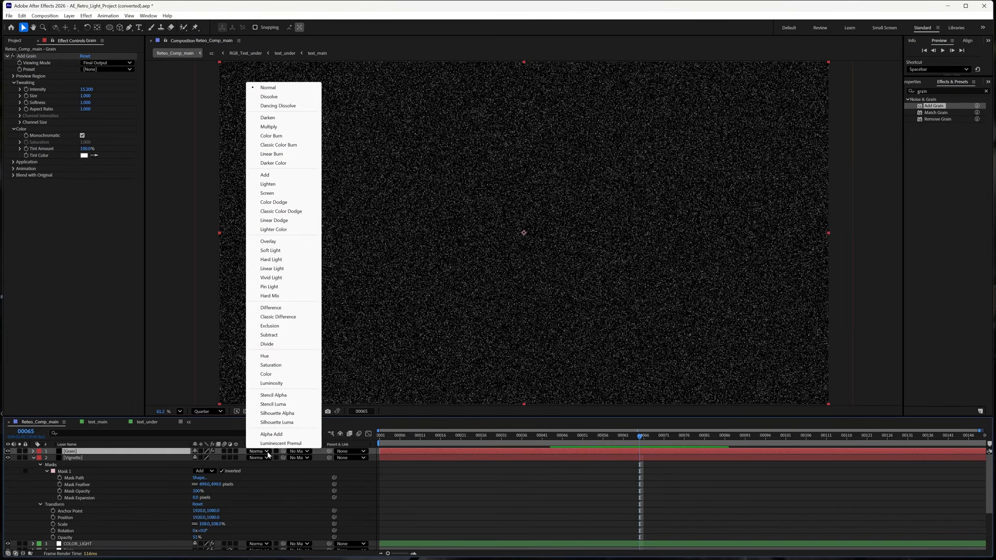
click(287, 193)
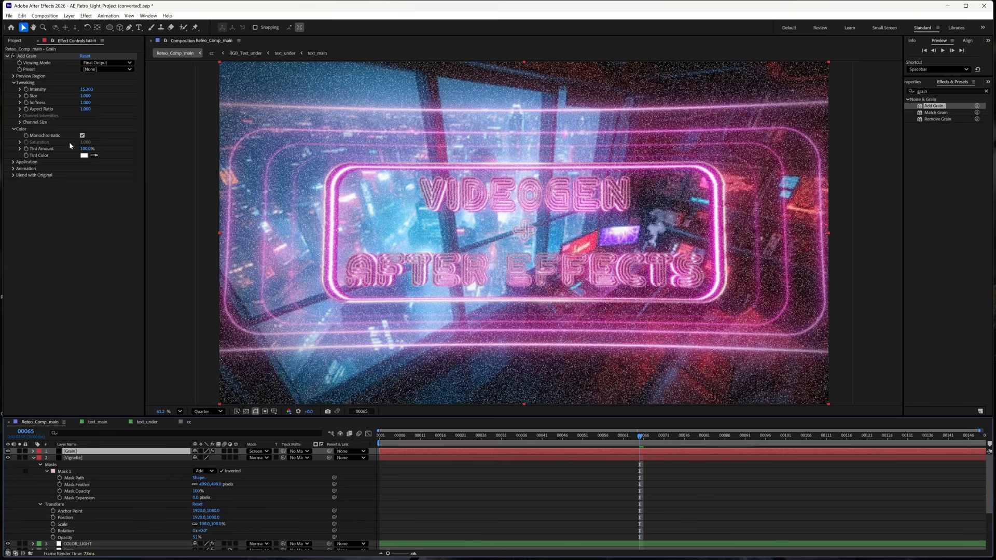
drag(83, 89, 39, 92)
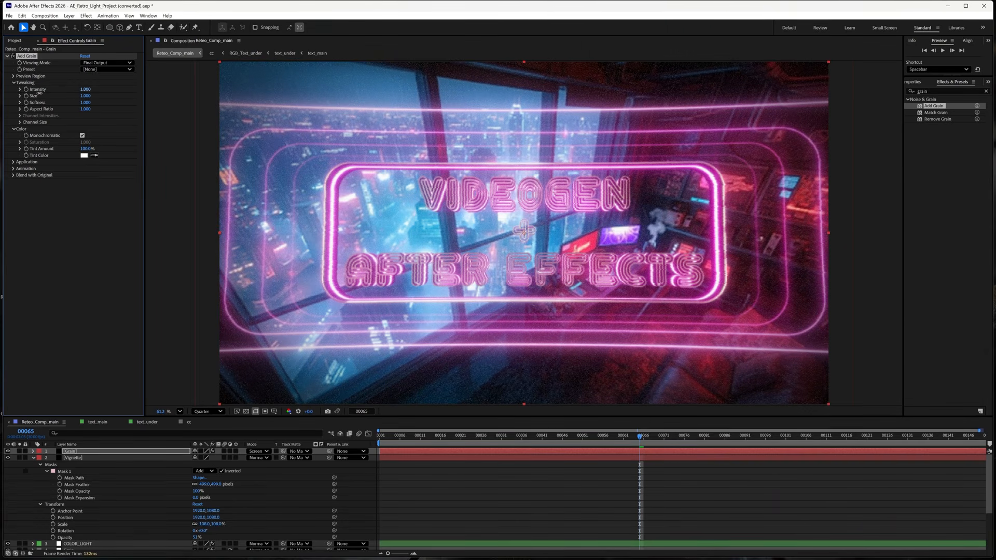